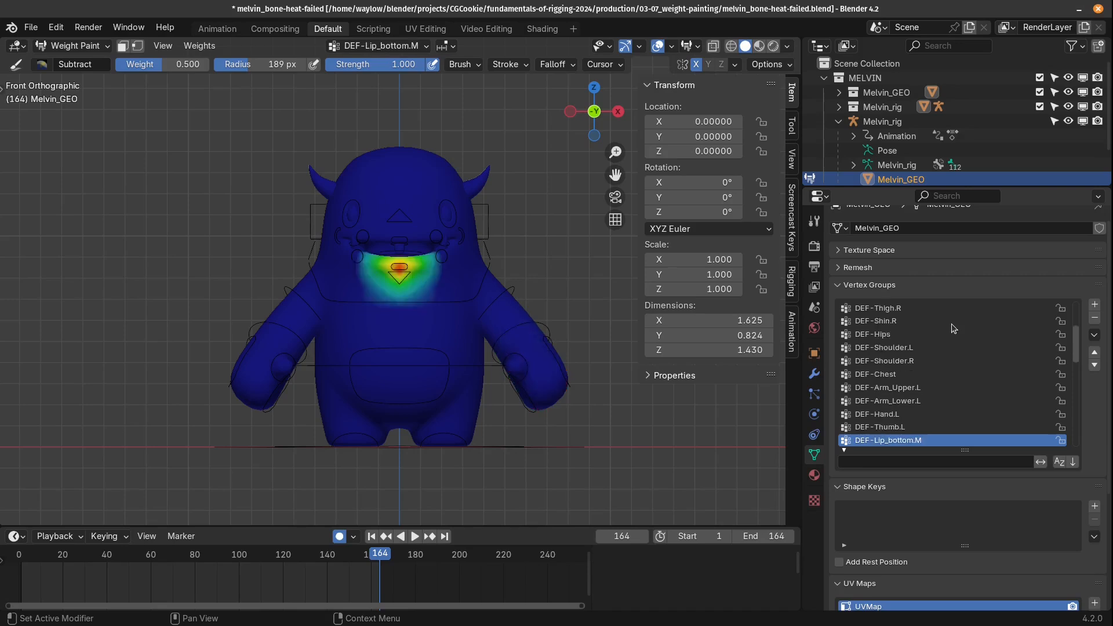
Step through Melvin_GEO's vertex groups from DEF-Lip_bottom.M past DEF-Lip_bottom.R to examine each bone's painted weights
scroll(954, 329, "down", 8, "ctrl")
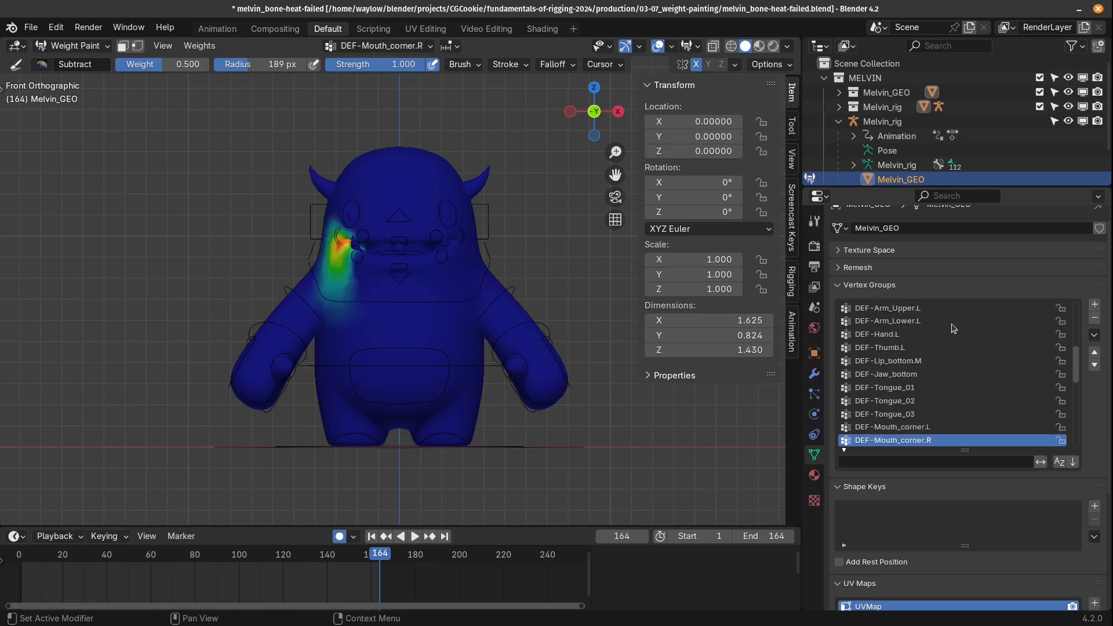
scroll(954, 329, "down", 7, "ctrl")
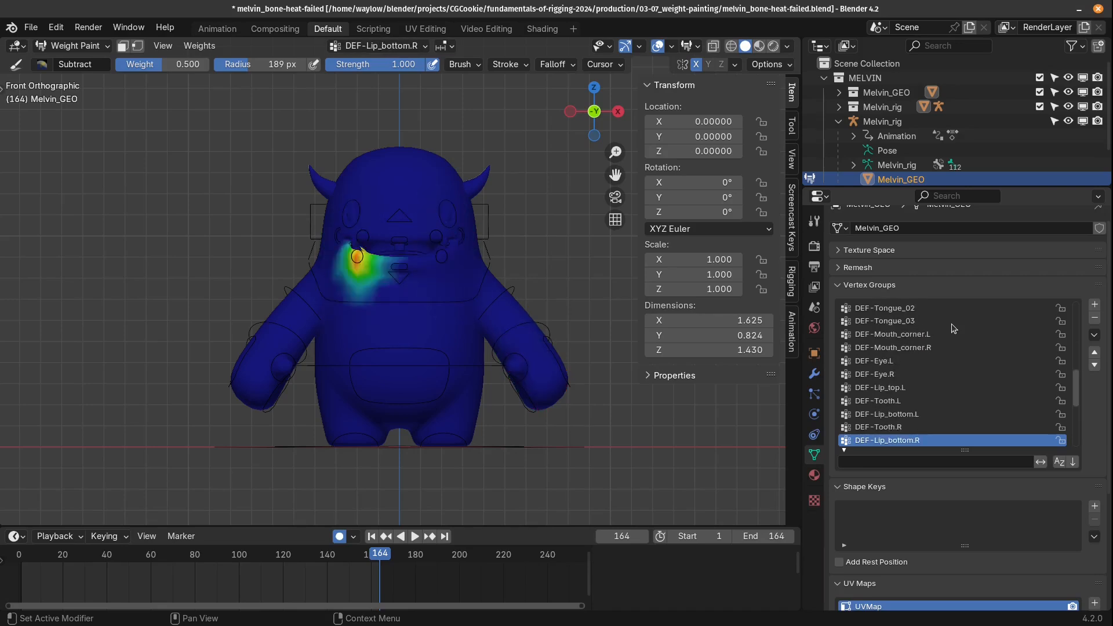
scroll(953, 329, "down", 4, "ctrl")
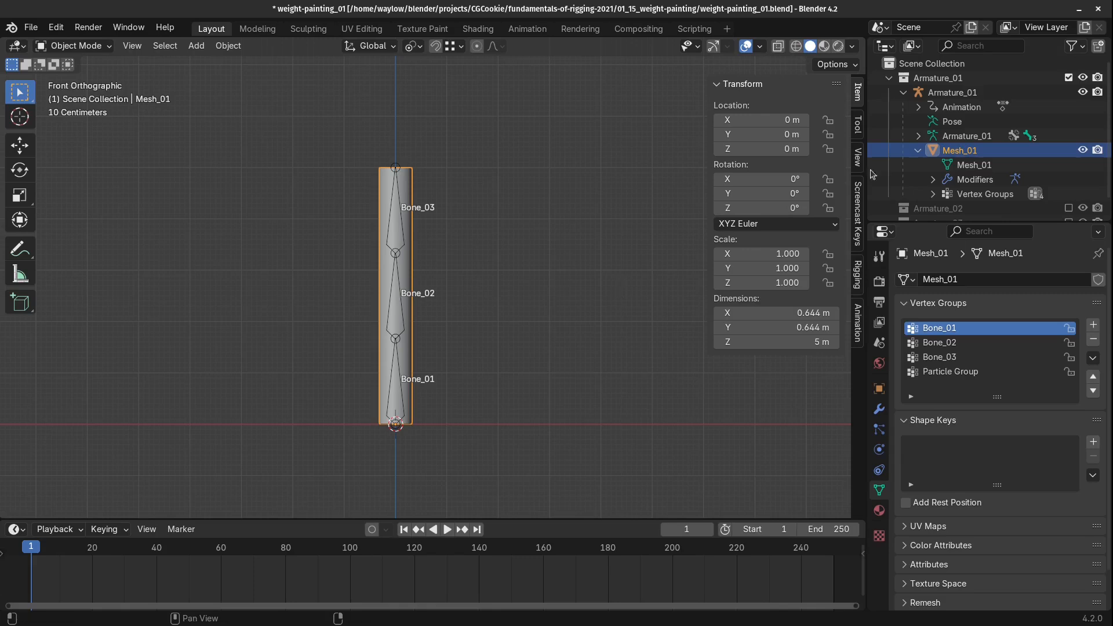
Select Armature_01 and look through the bone properties of Bone_03
left_click(404, 392)
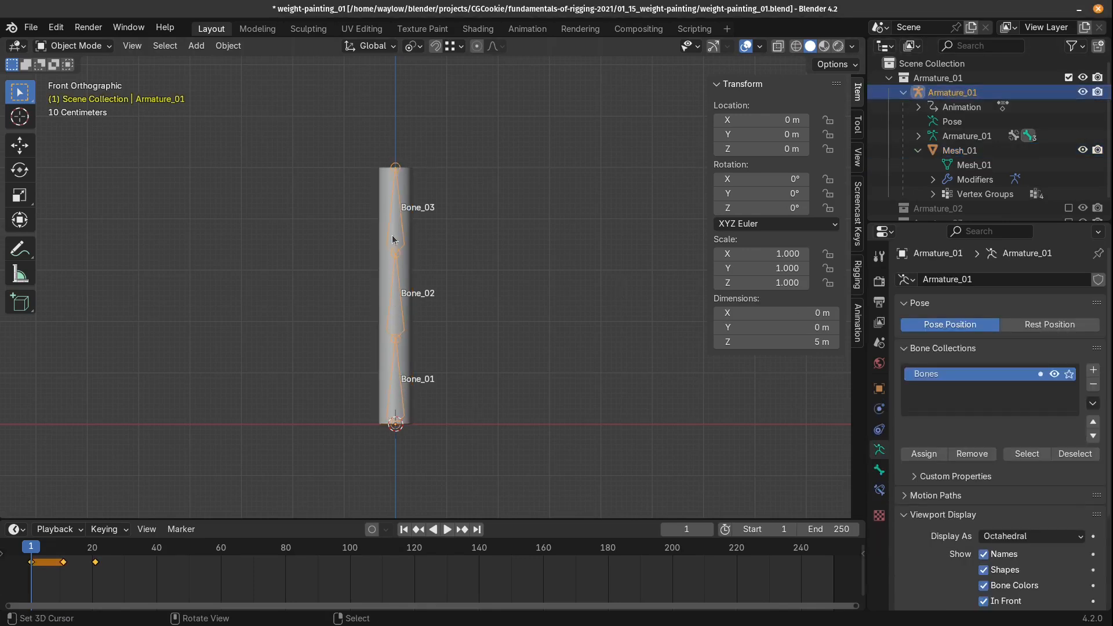
left_click(878, 469)
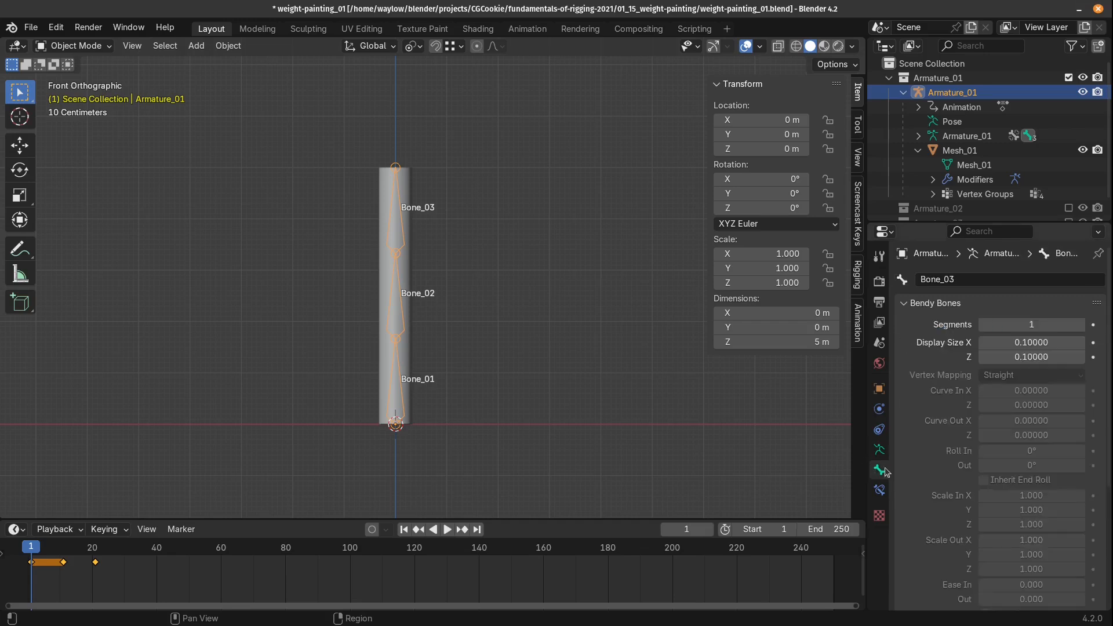
scroll(986, 463, "down", 5)
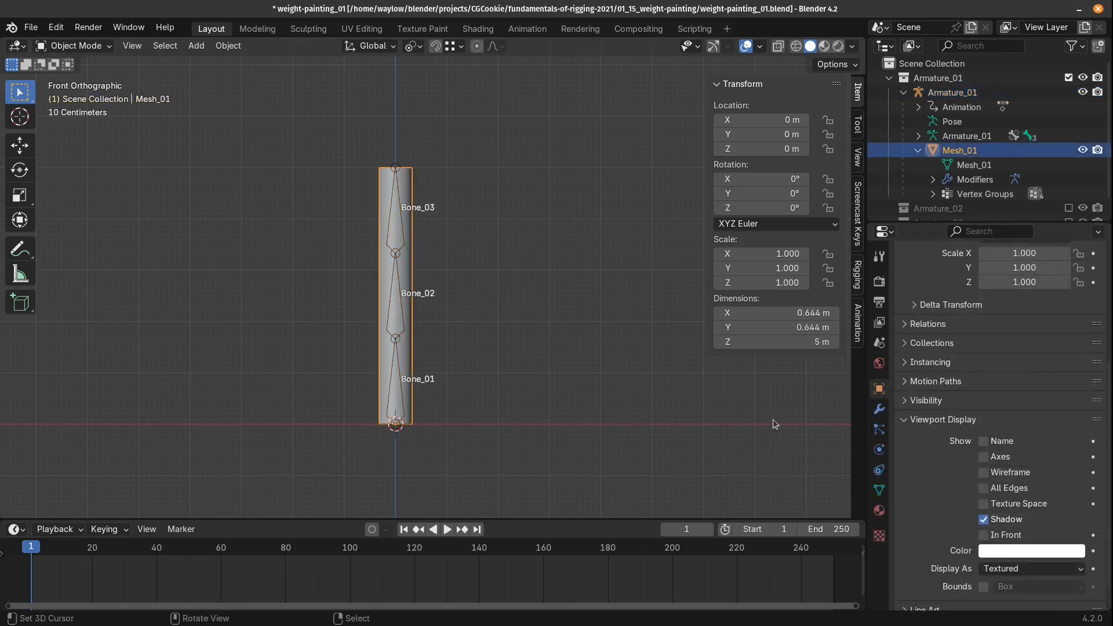
Display Mesh_01's Armature modifier and switch its Bone Envelopes binding on and back off
left_click(878, 408)
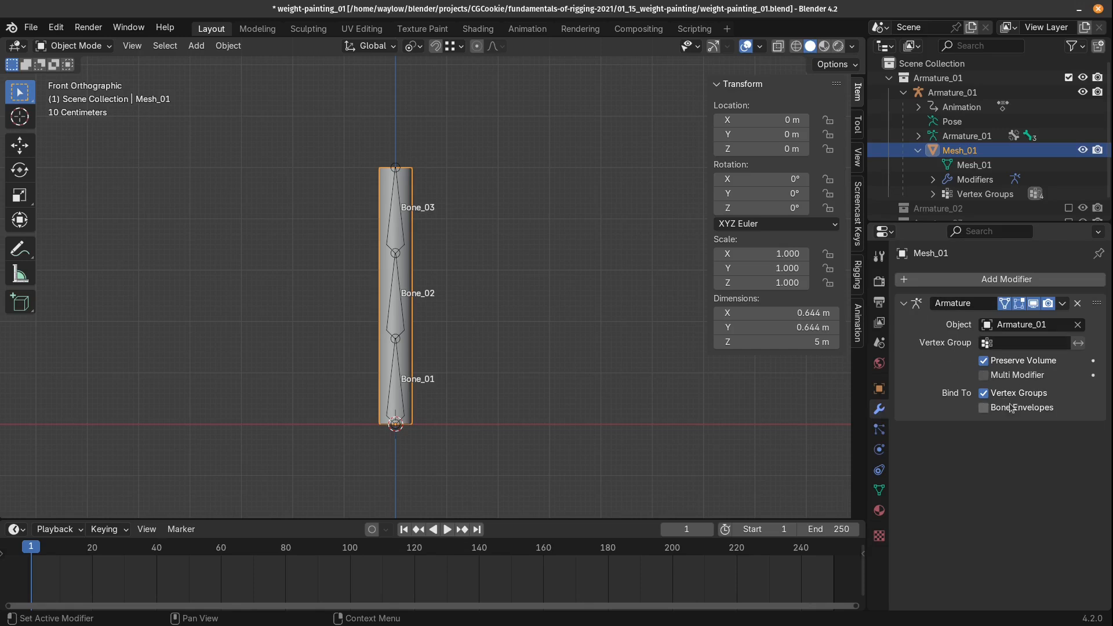
left_click(984, 408)
left_click(1009, 412)
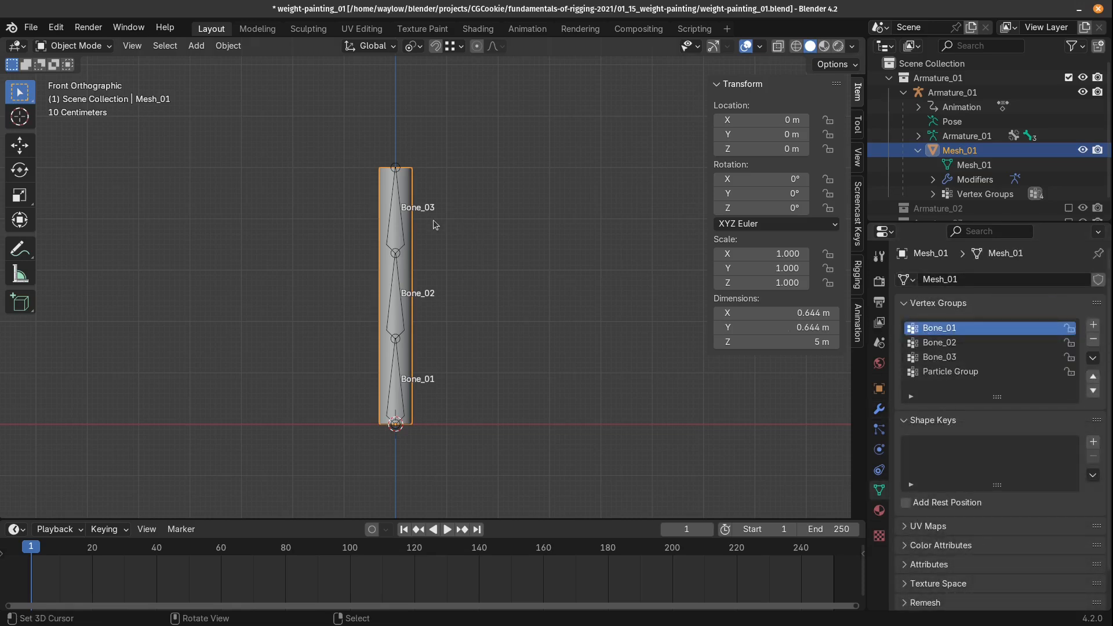
Step through Mesh_01's vertex groups Bone_02, Bone_03 and Particle Group
left_click(963, 345)
left_click(967, 358)
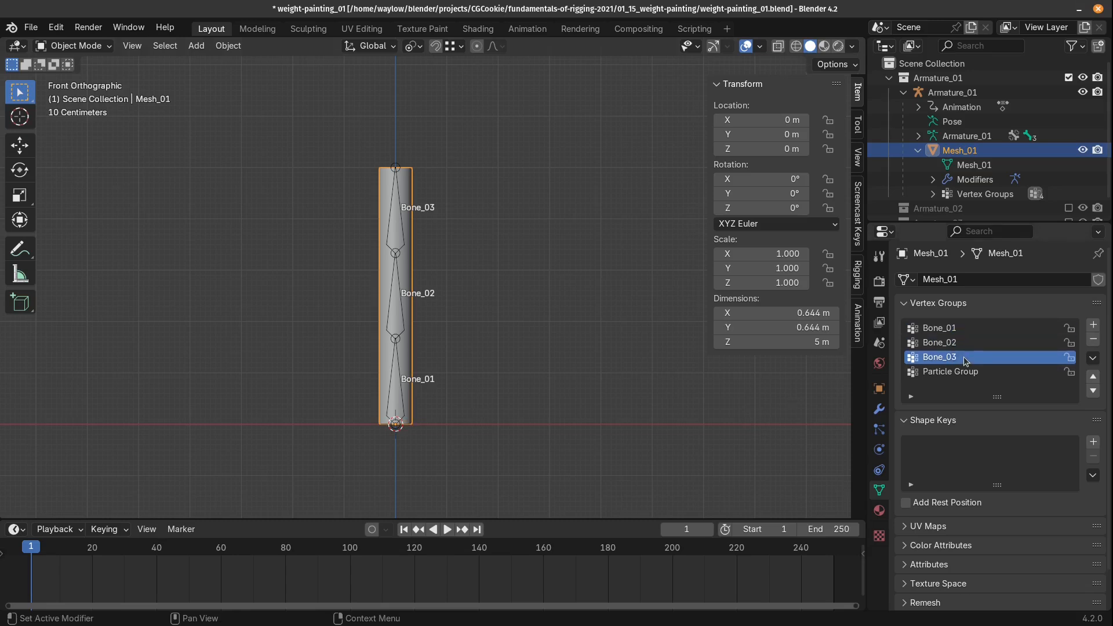
left_click(967, 373)
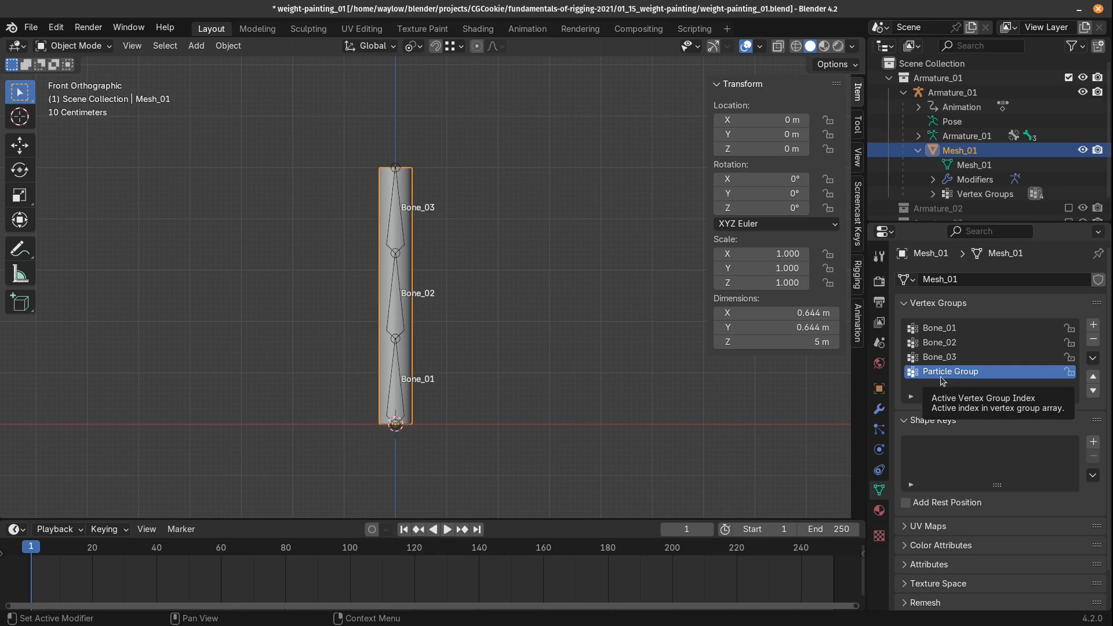
Play the animation briefly to check how the bones bend the mesh, and return to frame 1
key("space")
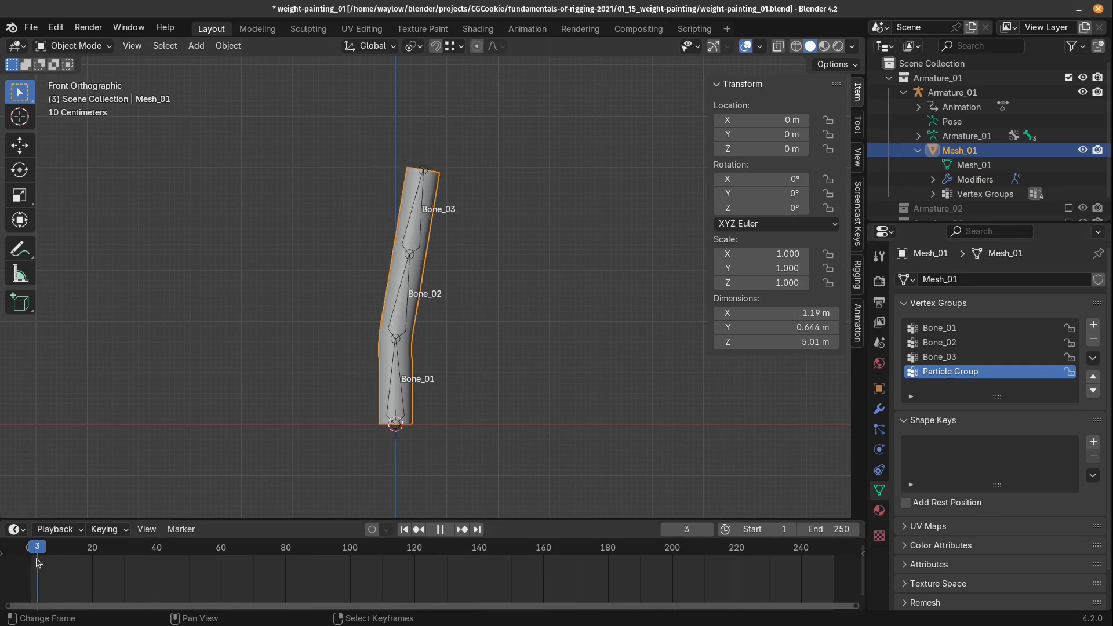
mouse_move(36, 558)
left_mouse_down()
mouse_move(117, 571)
mouse_move(32, 572)
left_mouse_up()
key("space")
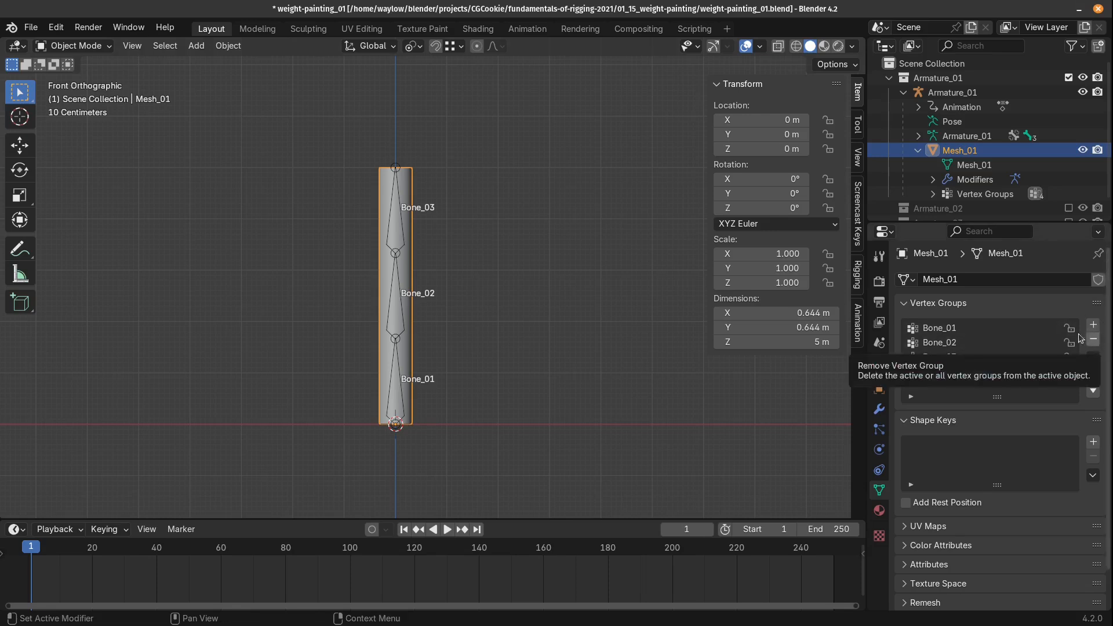
Add a vertex group to Mesh_01 and name it "new name"
left_click(1093, 325)
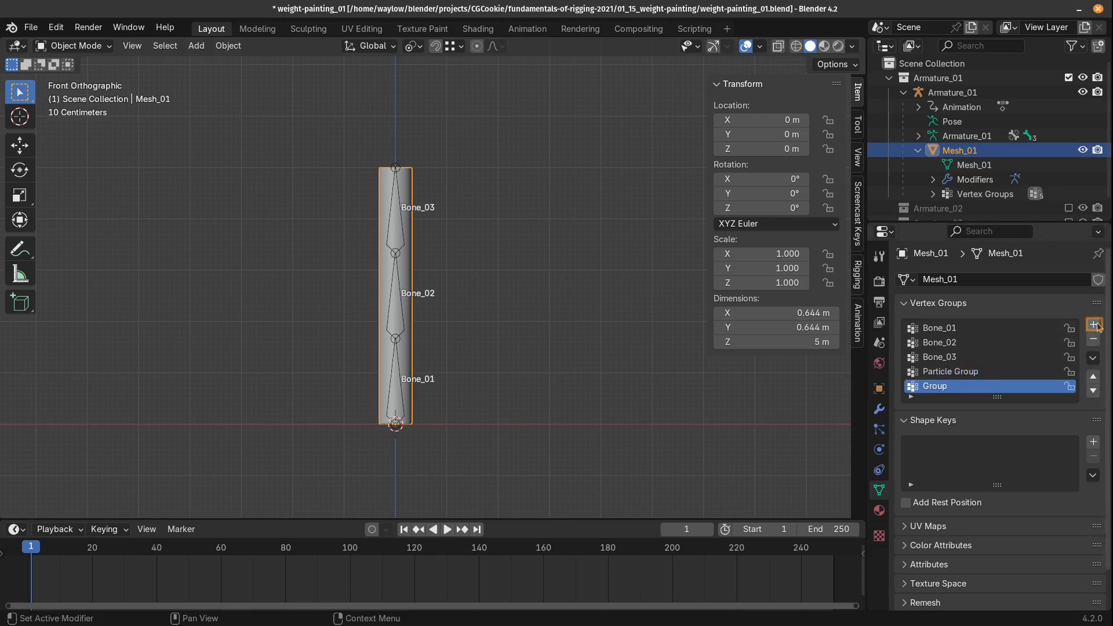
double_click(929, 388)
type("n")
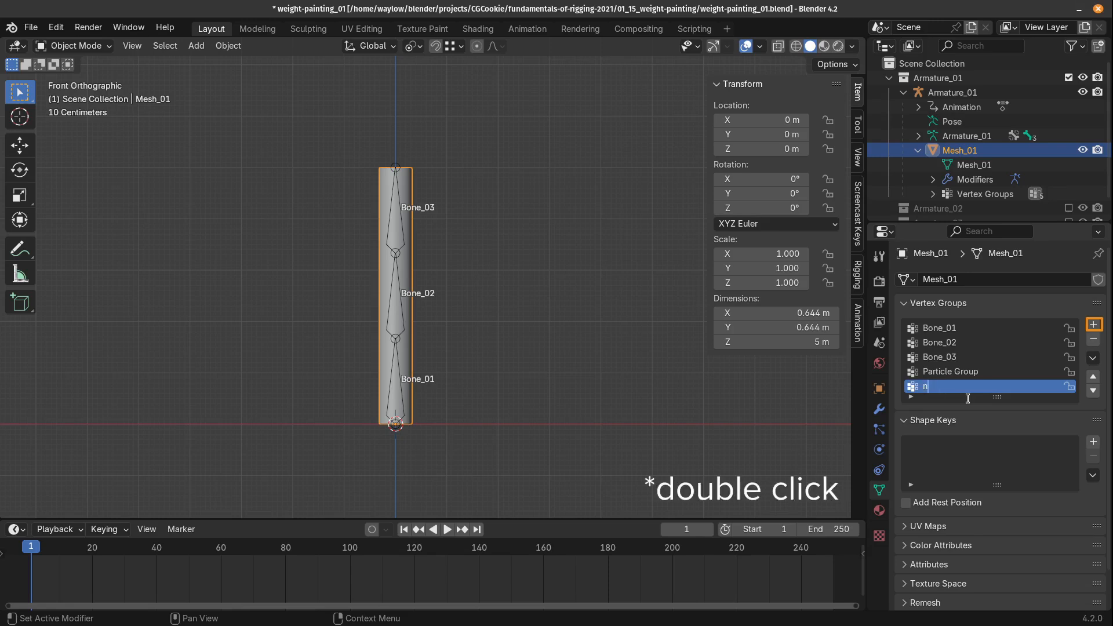
type("ew name")
key("Return")
Rename the Bone_03 vertex group as Bone_0 and scrub the first frames to test the deformation
left_click(971, 358)
key("Right")
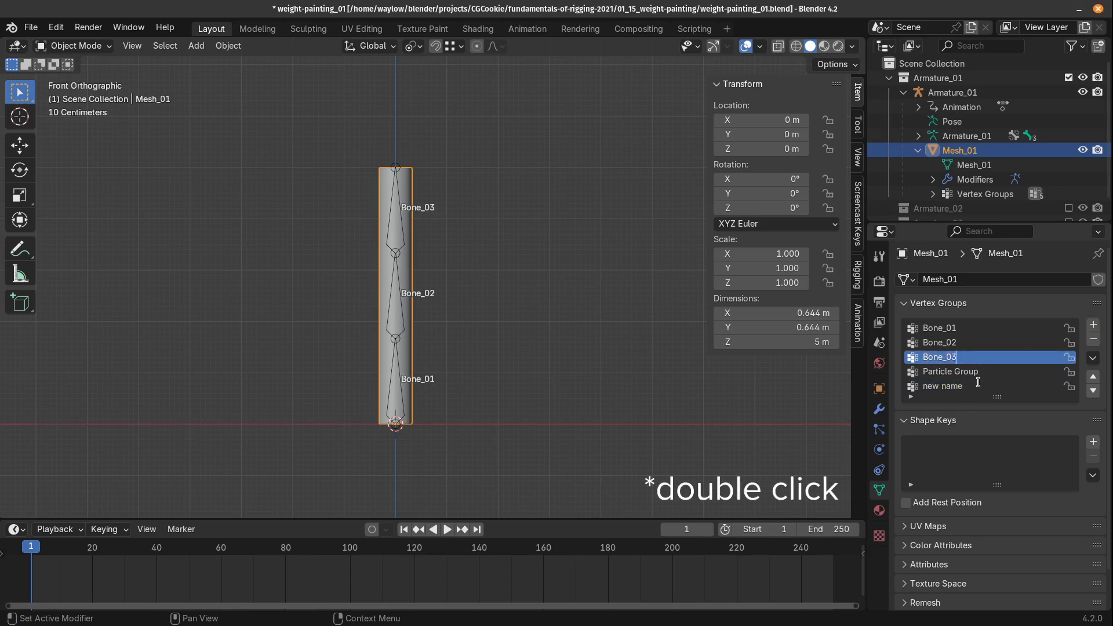
key("BackSpace")
key("Return")
mouse_move(34, 572)
left_mouse_down()
mouse_move(60, 572)
mouse_move(30, 565)
left_mouse_up()
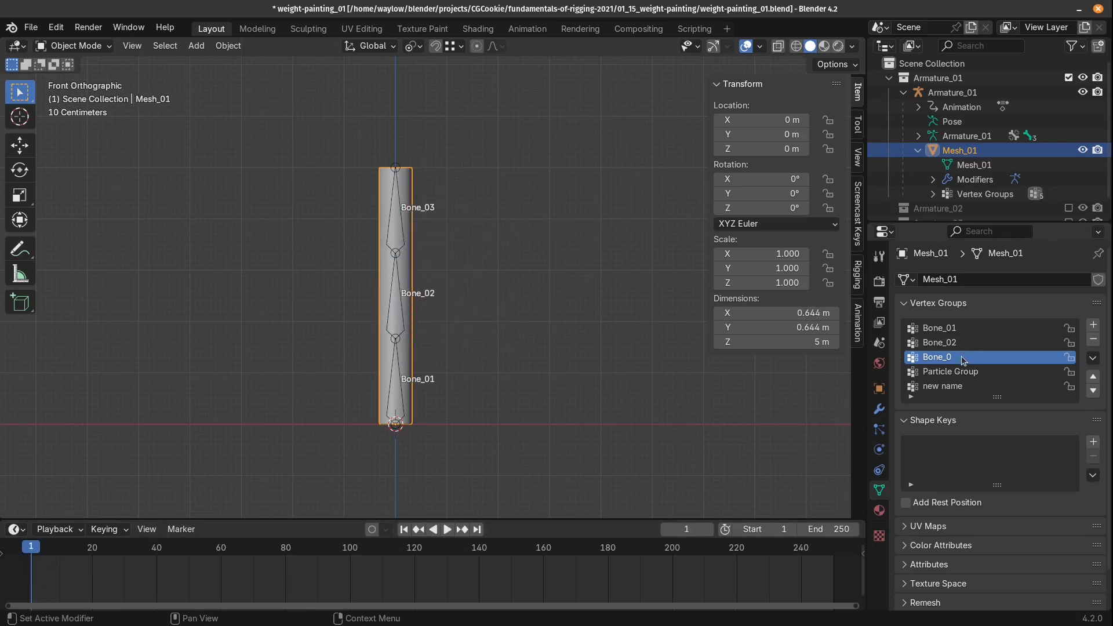
Restore the vertex group's name to Bone_03 so it matches the bone
double_click(950, 359)
key("Right")
type("3")
key("Return")
Delete the "new name" vertex group and view the additional vertex group operations
left_click(953, 386)
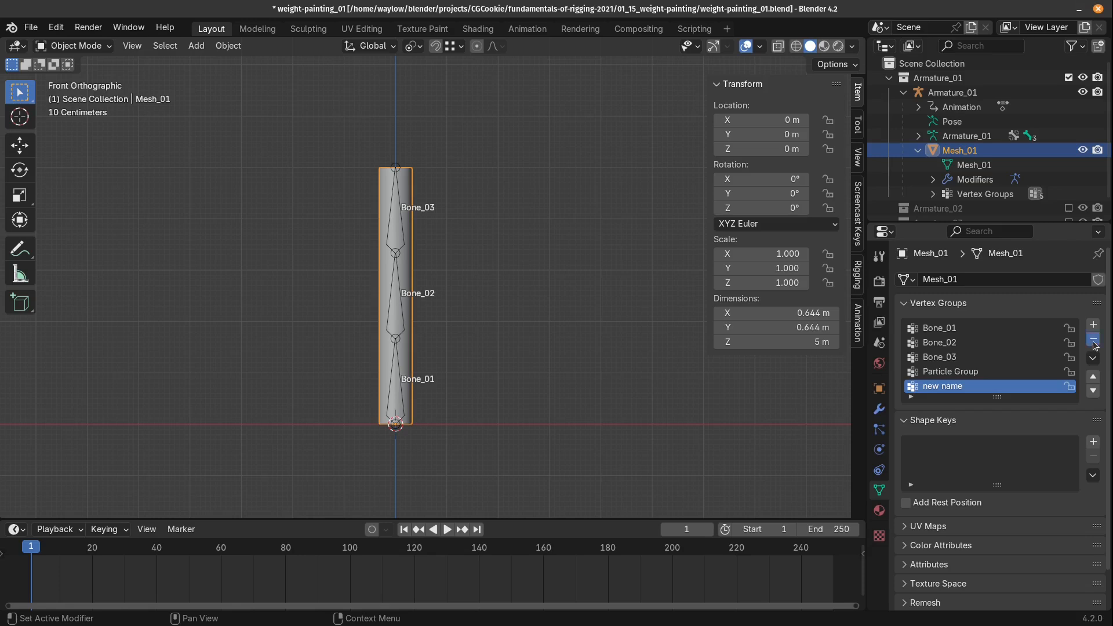
left_click(1094, 341)
left_click(1092, 359)
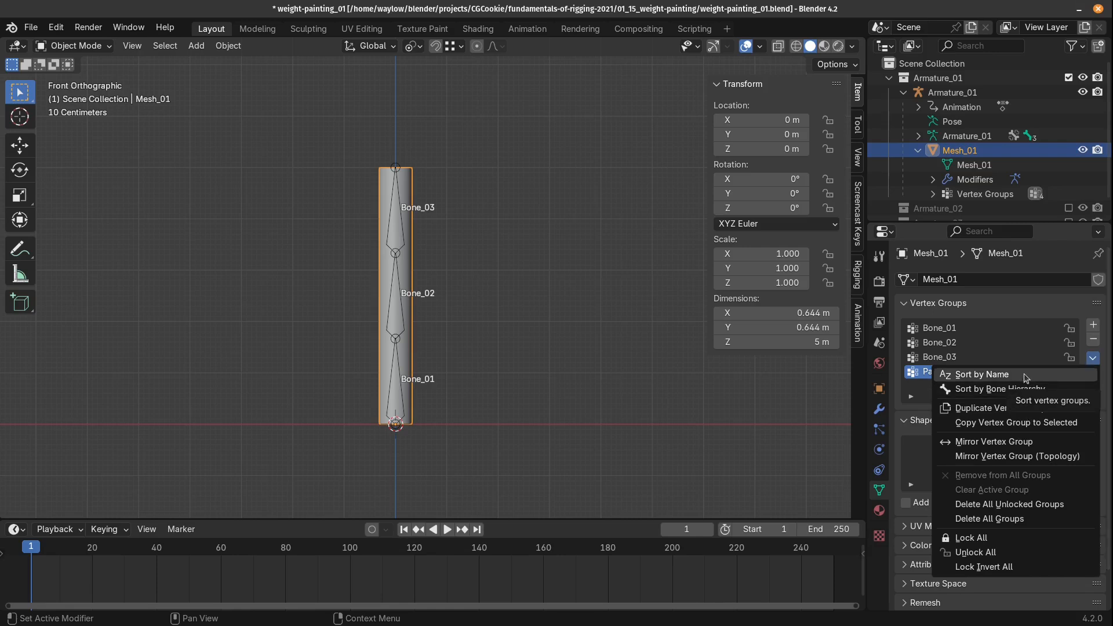
Move Particle Group up through the vertex group order and back to the end
left_click(1093, 375)
left_click(1093, 376)
left_click(1095, 374)
left_click(1093, 389)
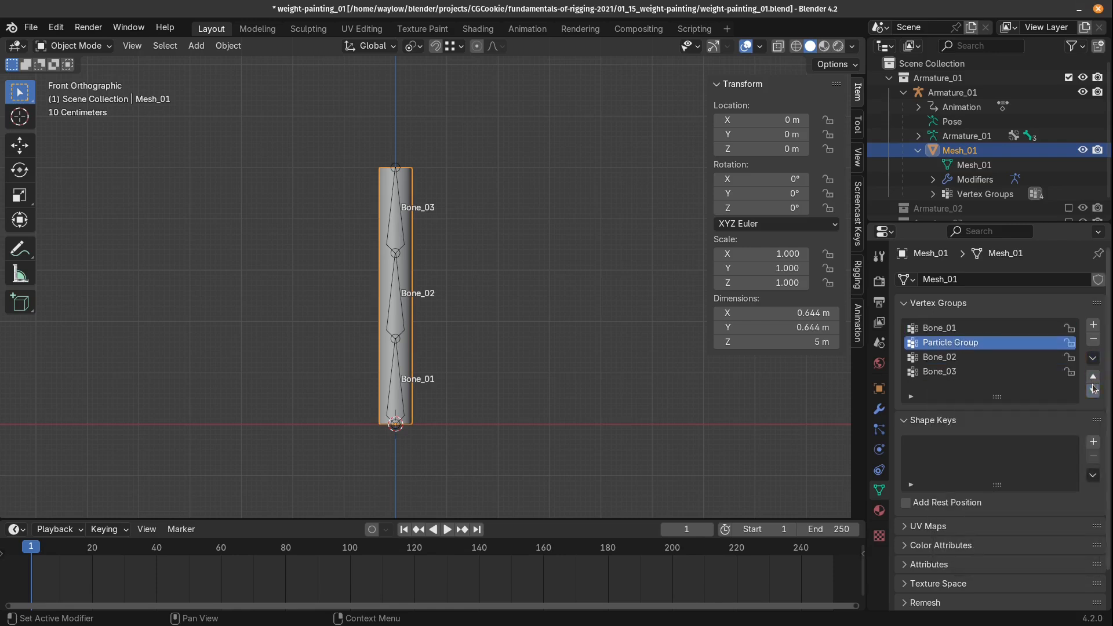
left_click(1092, 389)
left_click(1092, 389)
Enlarge the vertex group list, and reveal and hide its name filter
left_click_drag(990, 391, 991, 425)
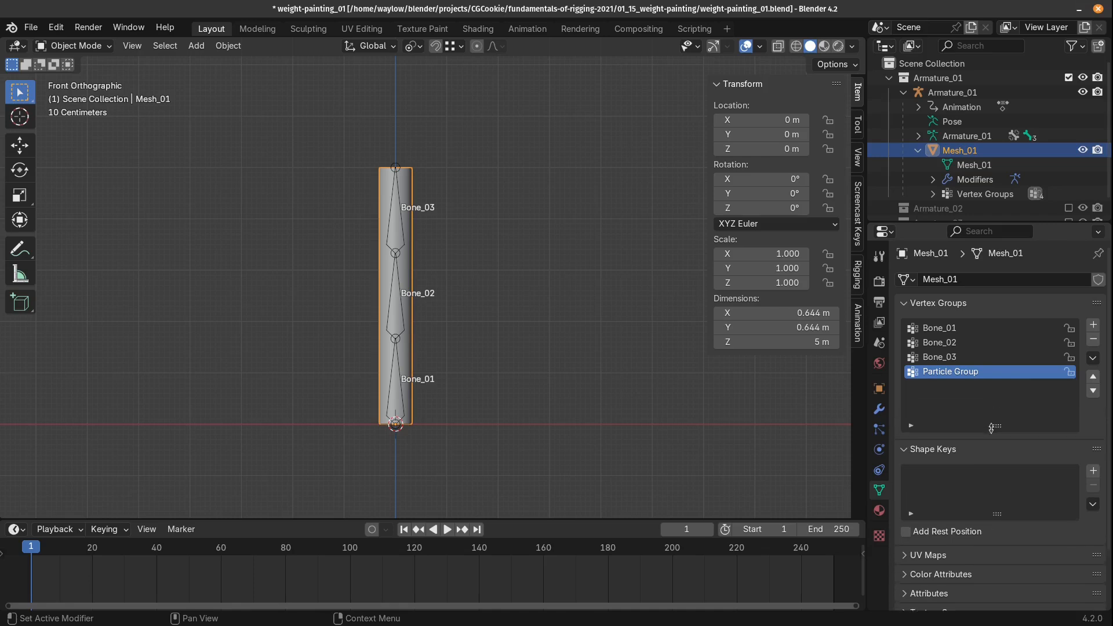
left_click(910, 426)
left_click(955, 441)
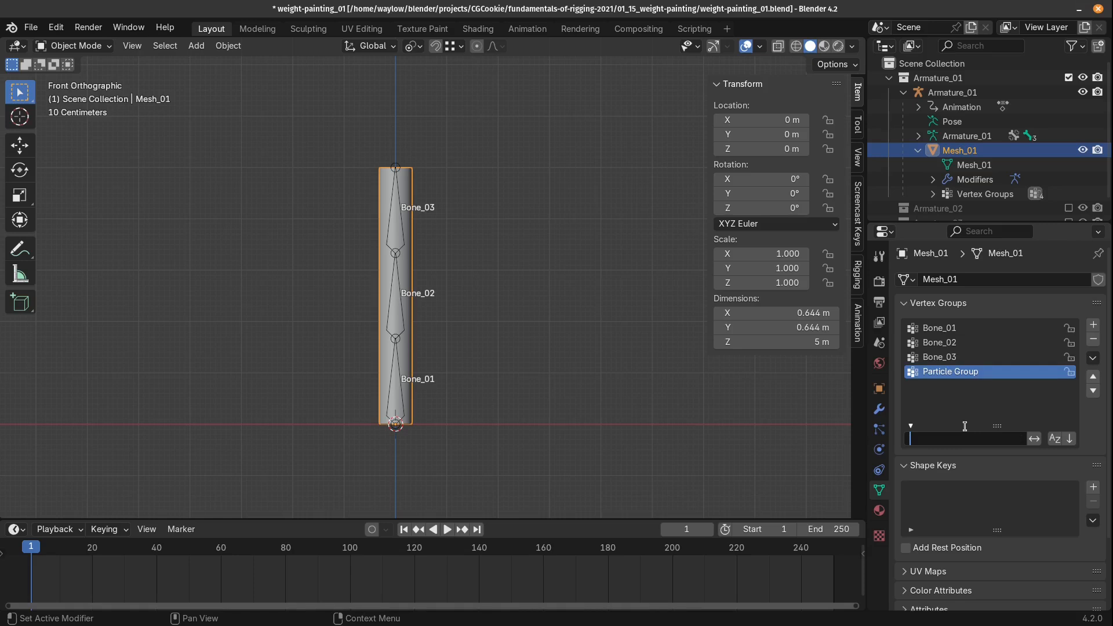
left_click(911, 429)
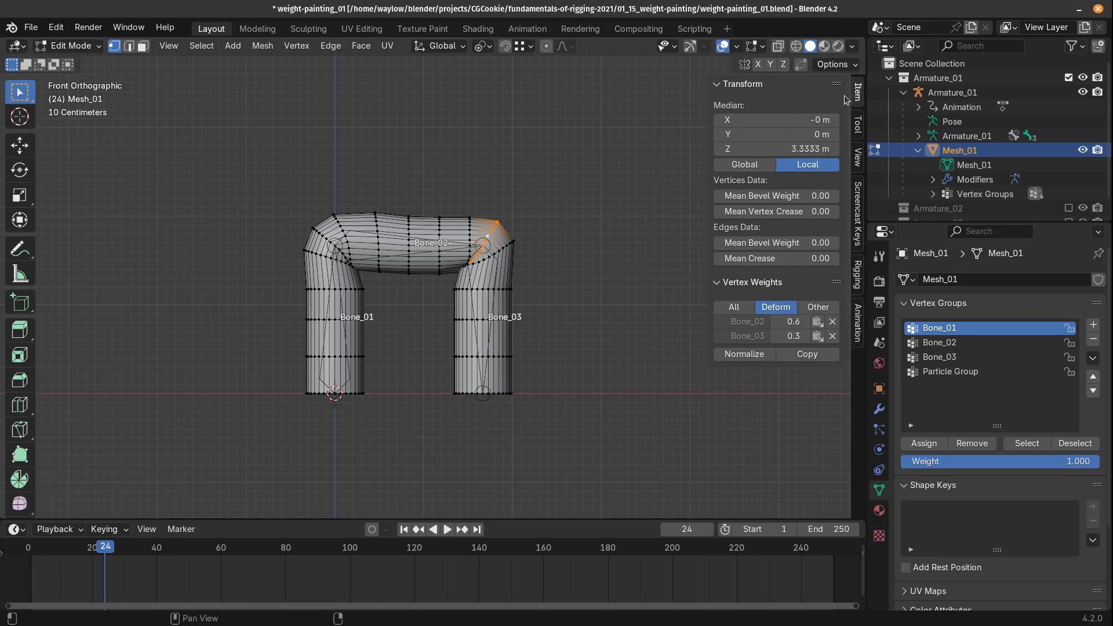
Collapse and reopen the Vertex Weights section, and deselect all of the mesh's vertices
left_click(720, 285)
left_click(720, 285)
left_click(556, 266)
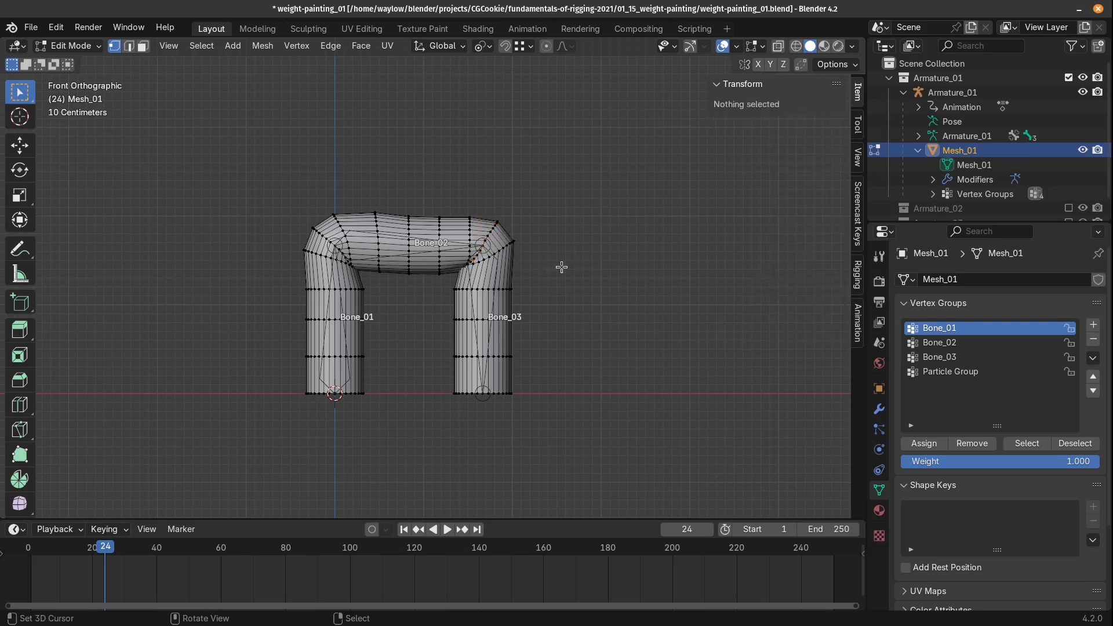
Select a lengthwise edge loop of Mesh_01 with its active vertex at the bend between Bone_02 and Bone_03
left_click(497, 249, "alt")
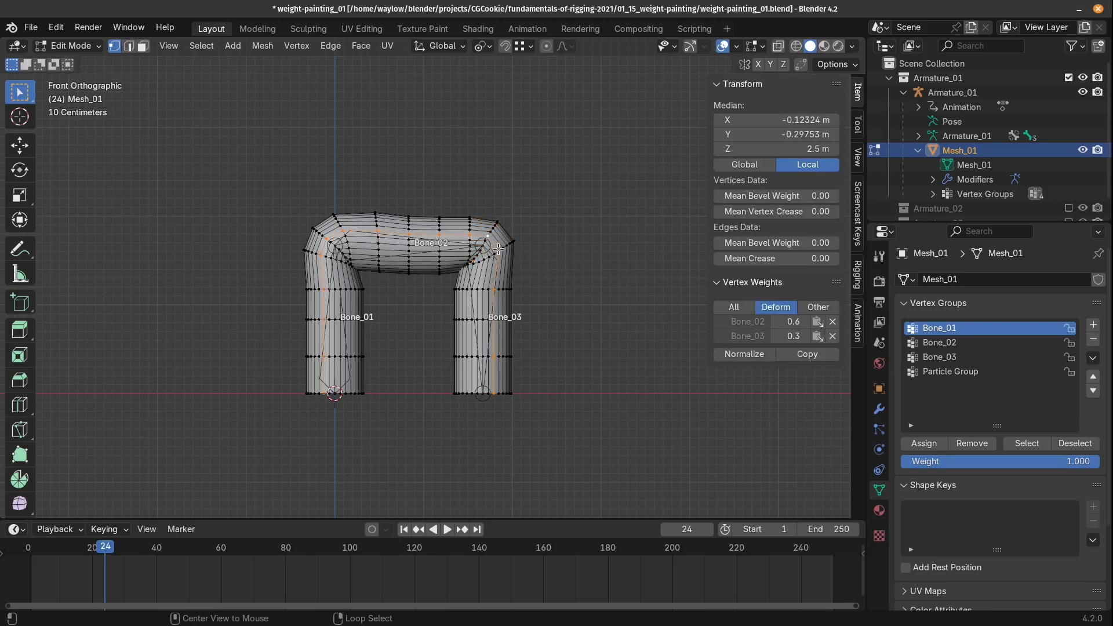
right_click(513, 241, "alt")
right_click(506, 245, "alt")
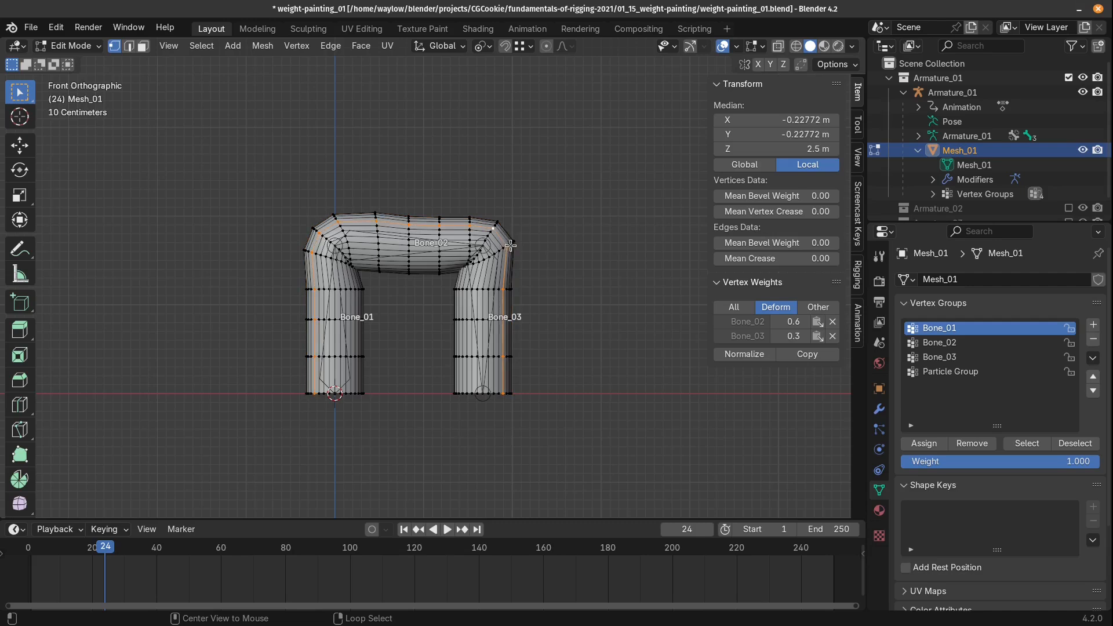
scroll(508, 256, "up", 1)
scroll(509, 255, "up", 3)
middle_click_drag(548, 205, 391, 325, "shift")
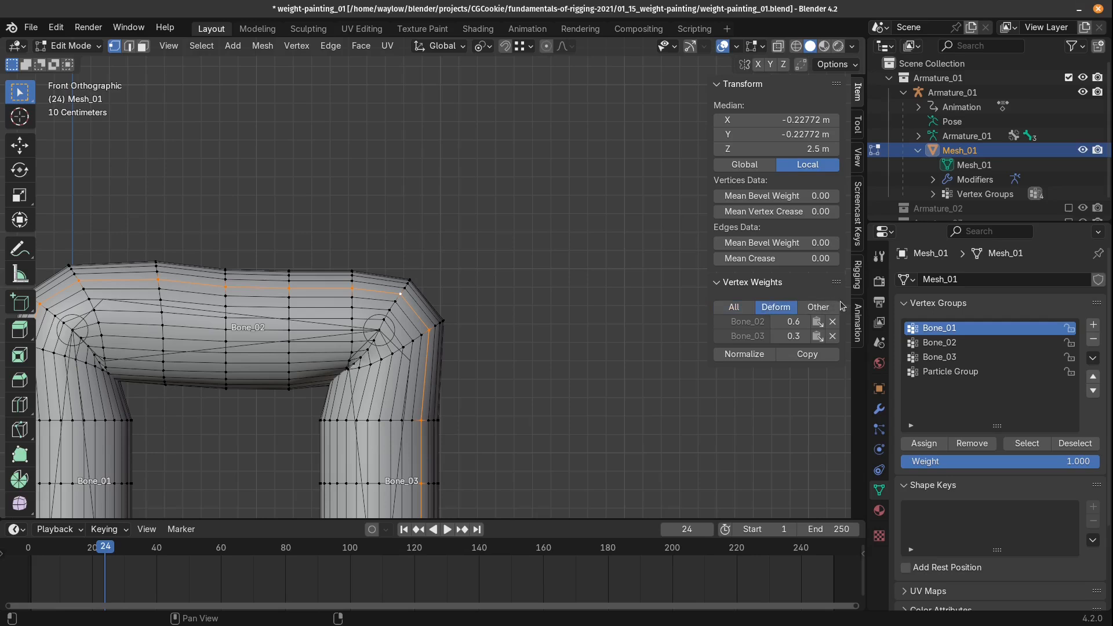
Compare the active vertex's weights under the All, Deform and Other filters, ending on Other
left_click(822, 307)
left_click(734, 307)
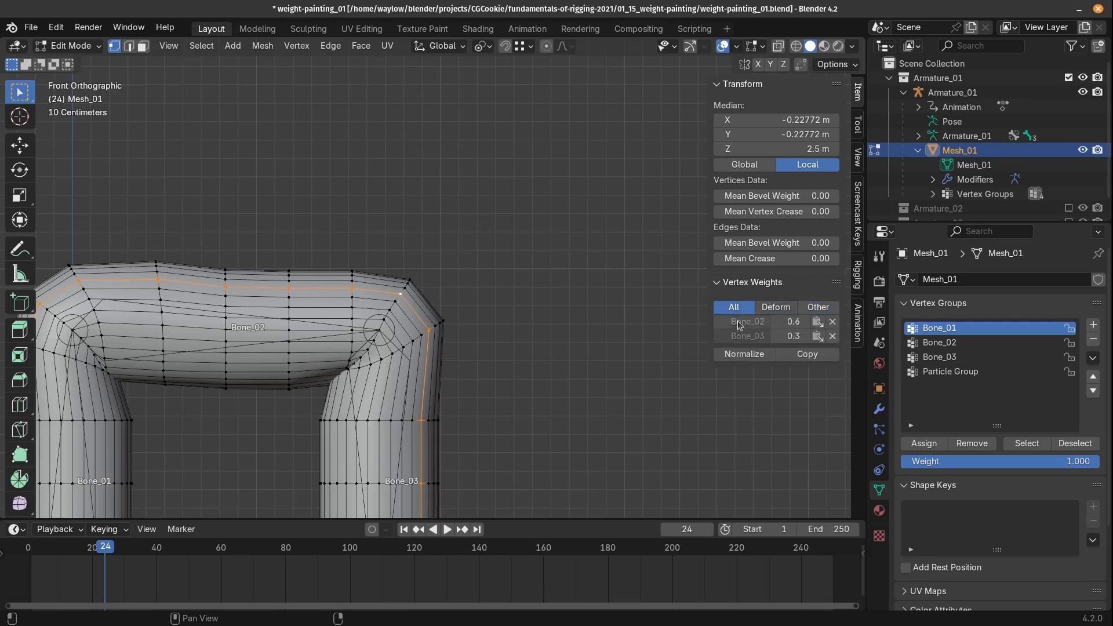
left_click(775, 306)
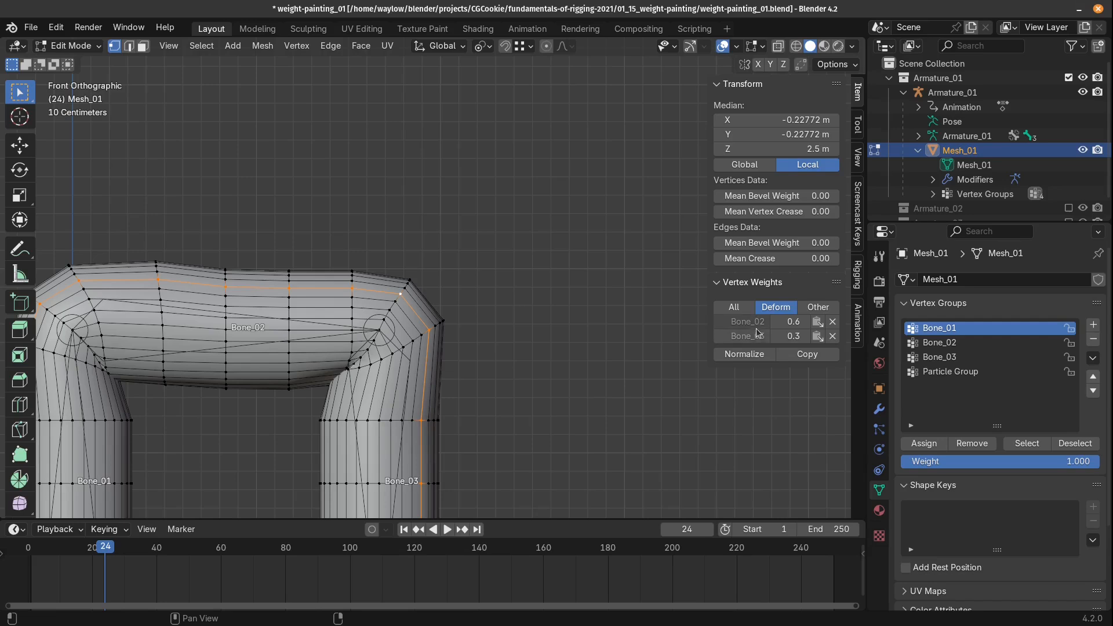
left_click(811, 309)
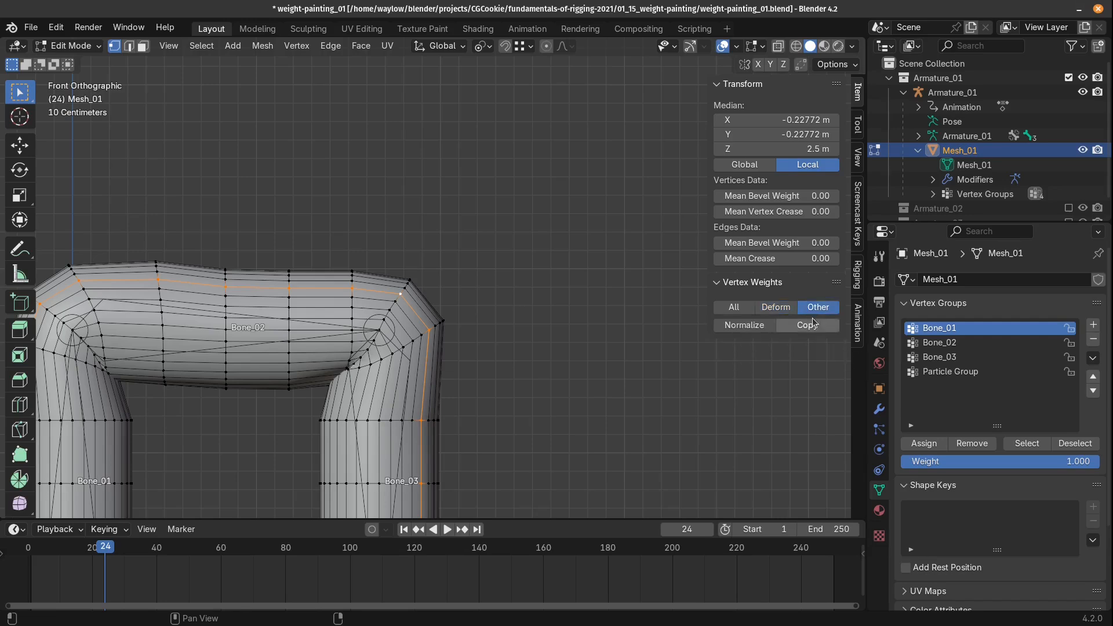
Assign the edge loop around the bend at the top of Bone_03 to Particle Group with weight 1.000
left_click(427, 336, "alt")
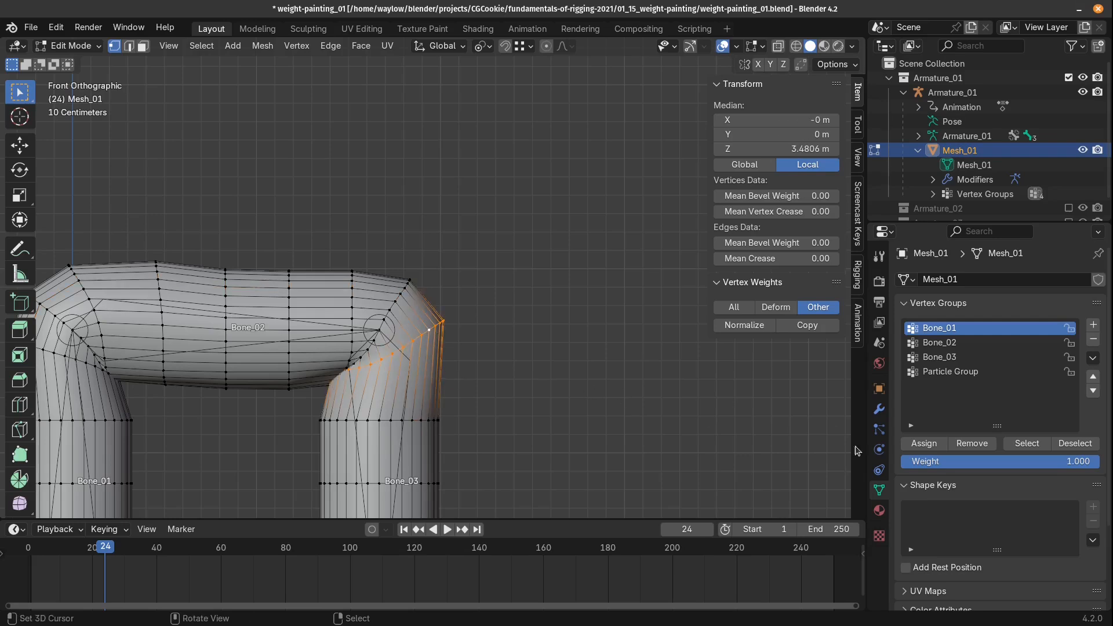
left_click(976, 376)
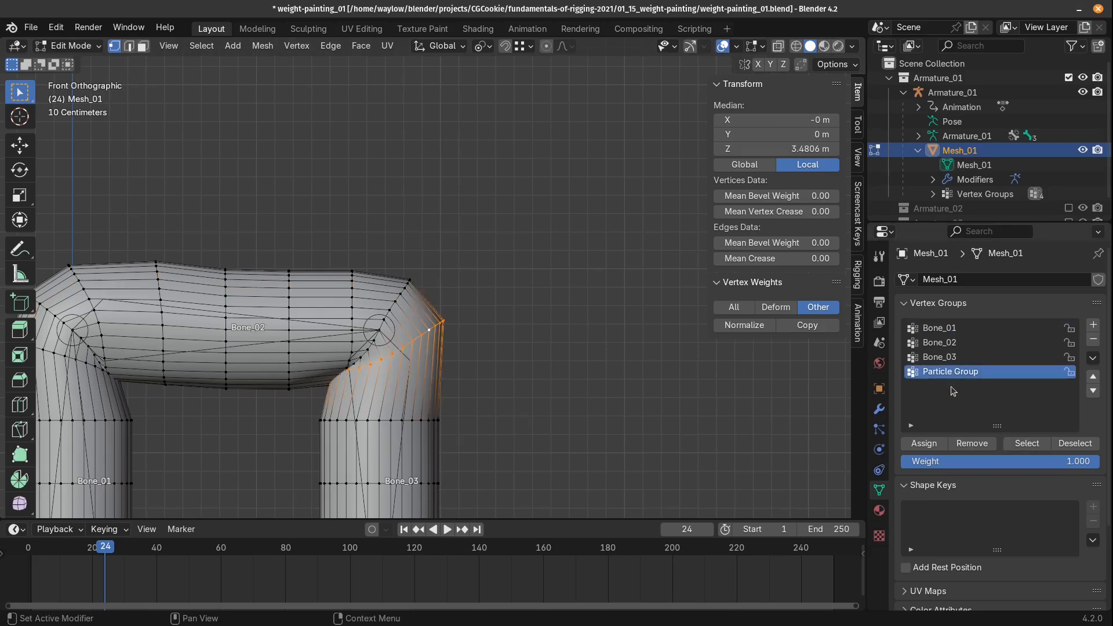
left_click(924, 444)
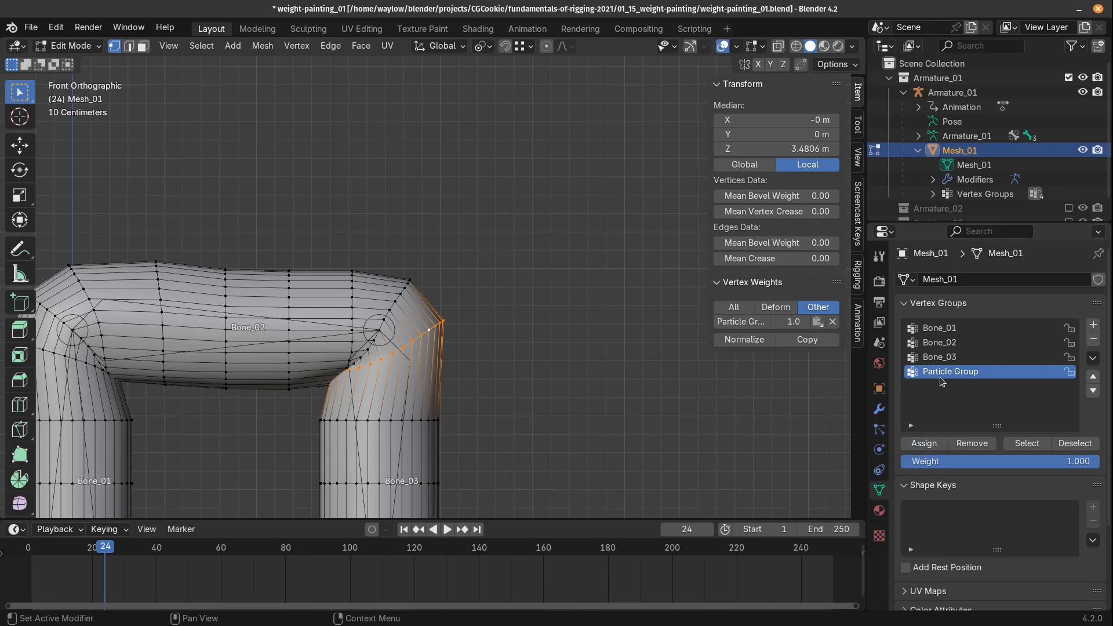
View the active vertex's Deform and All weights, and make Bone_02 the active vertex group
left_click(776, 306)
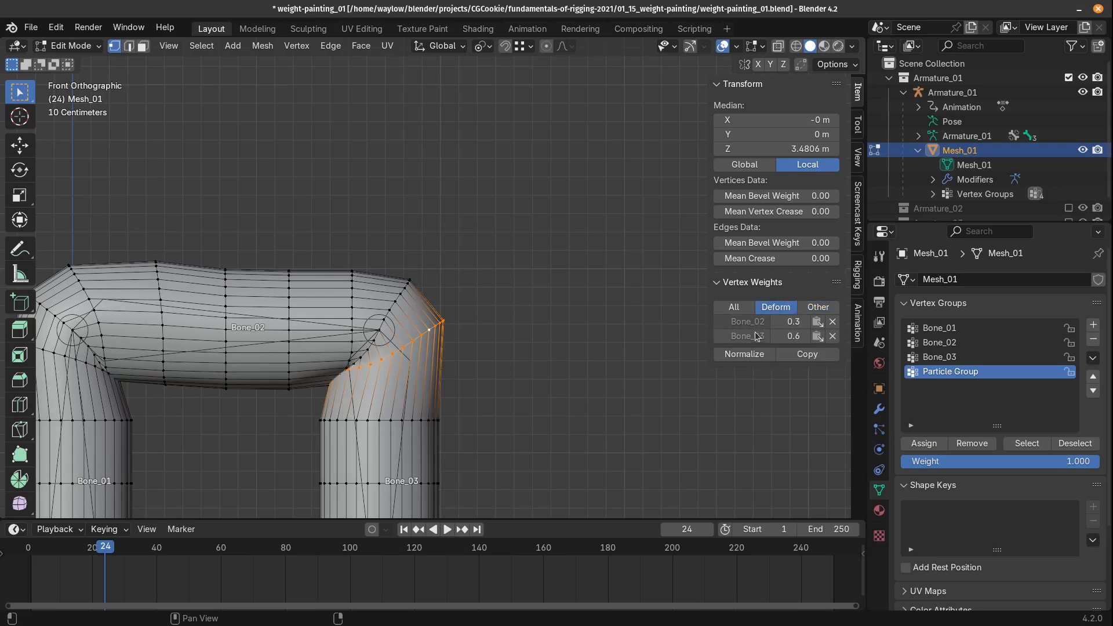
left_click(737, 307)
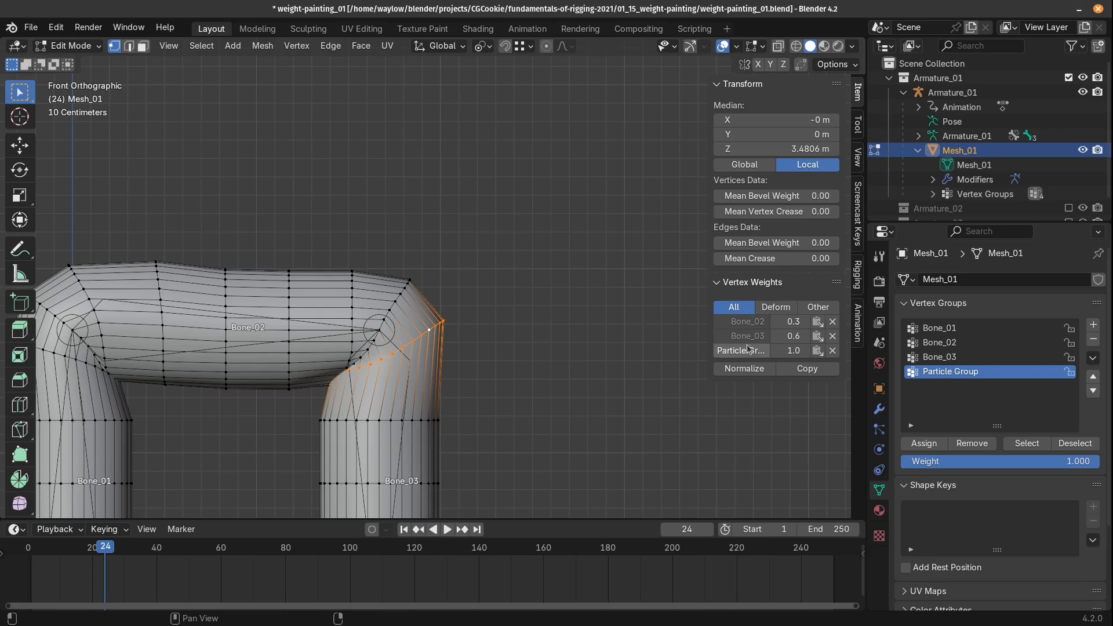
left_click(939, 342)
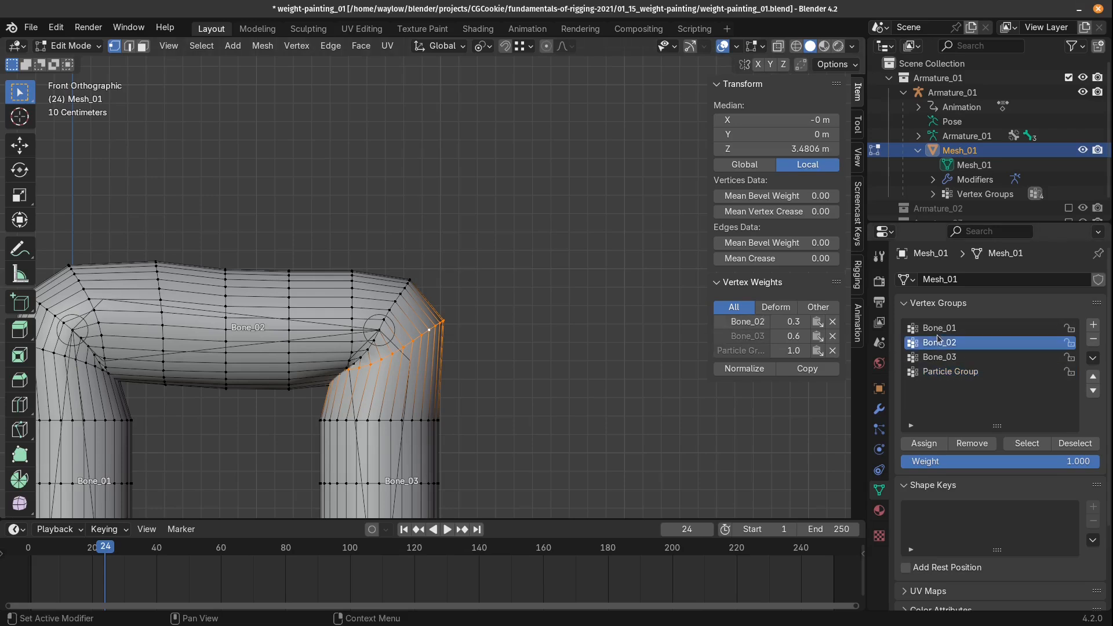
With Bone_03 as the active vertex group, normalize the active vertex's weights and filter them to Deform
left_click(942, 357)
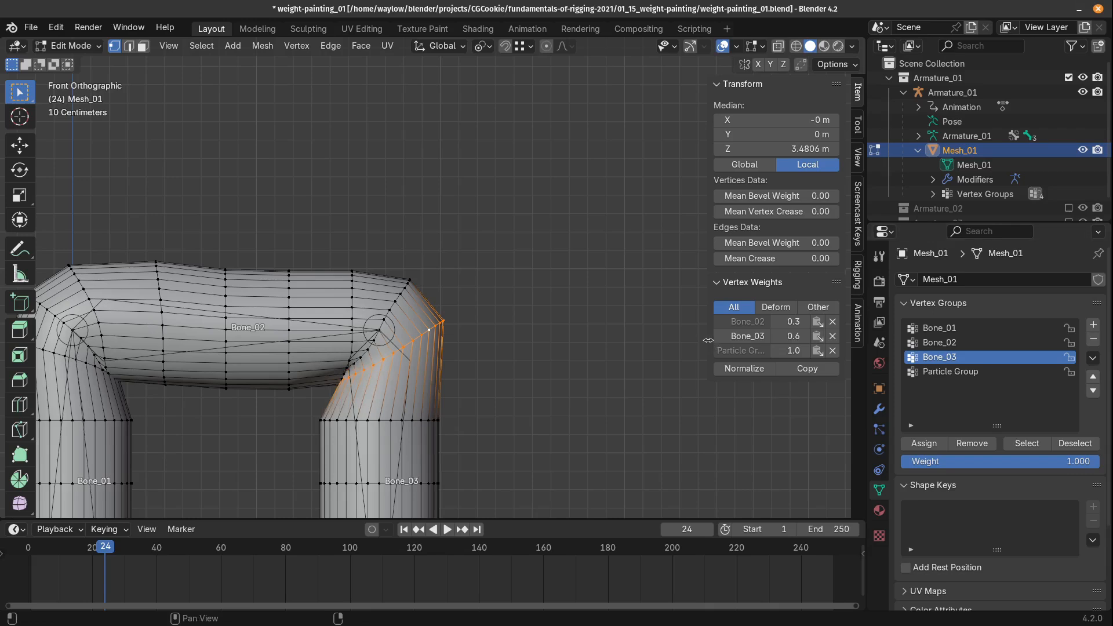
left_click_drag(711, 337, 679, 335)
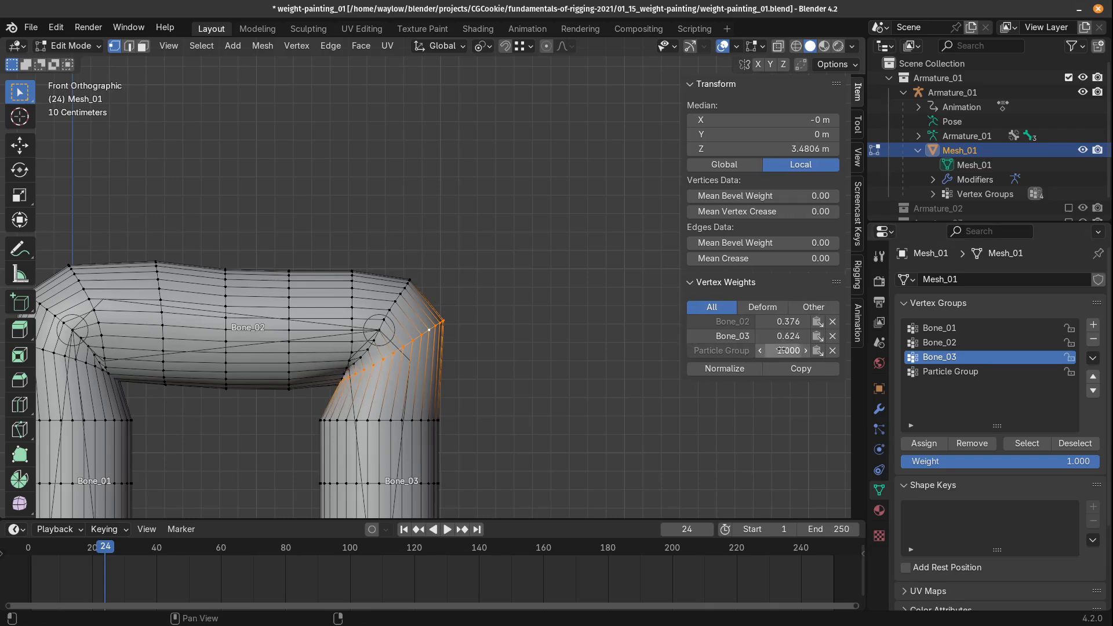
left_click(736, 369)
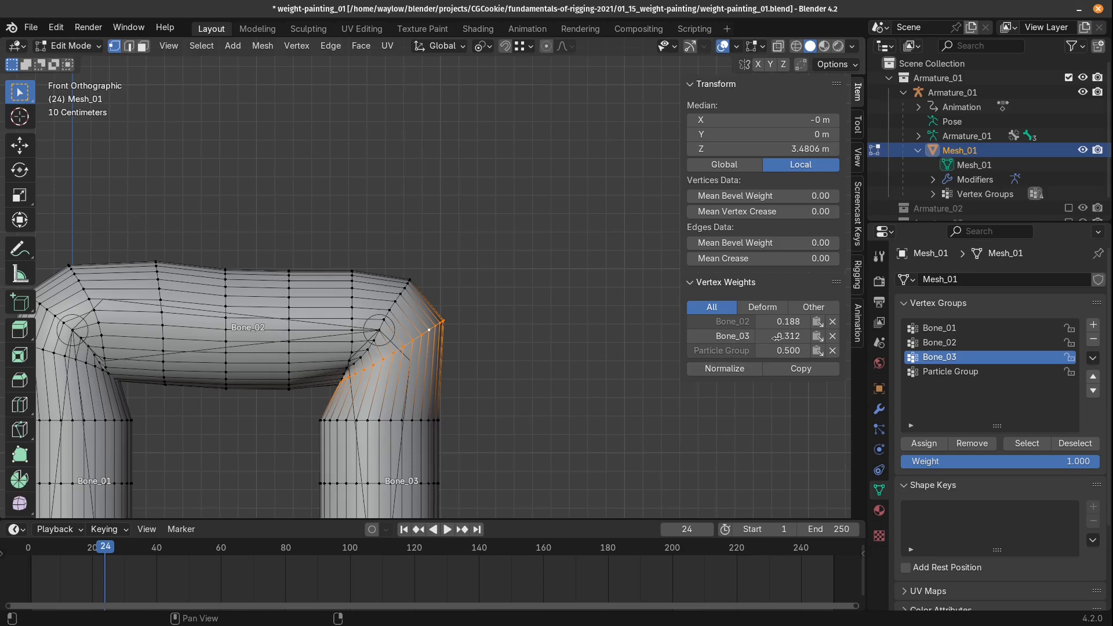
left_click(727, 369)
left_click(761, 313)
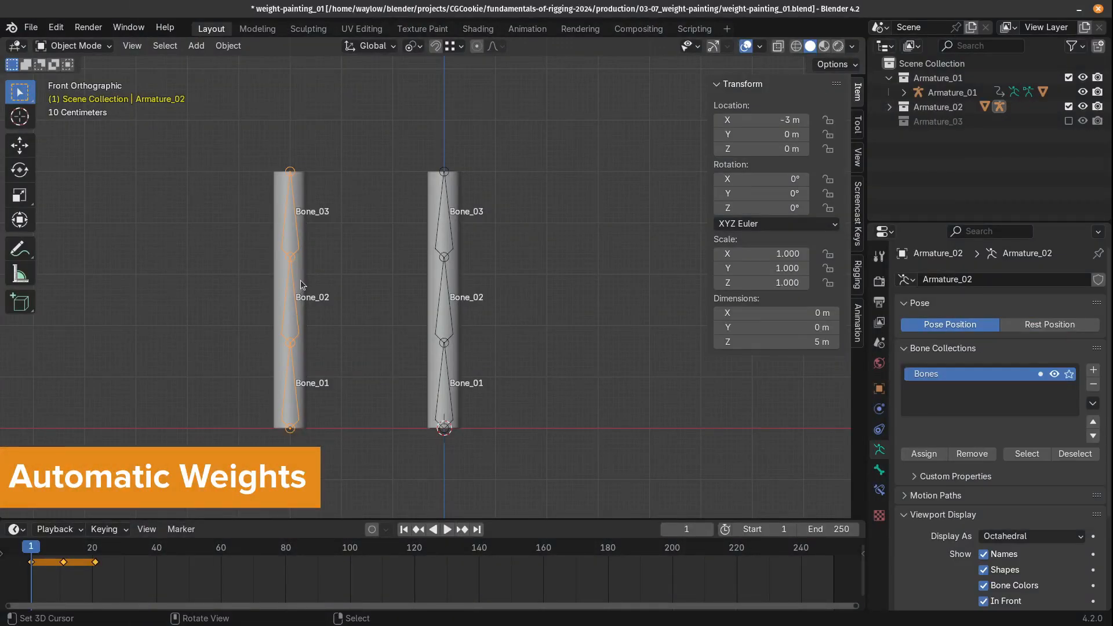
Parent Mesh_02 to Armature_02 using Armature Deform With Automatic Weights
left_click(302, 278)
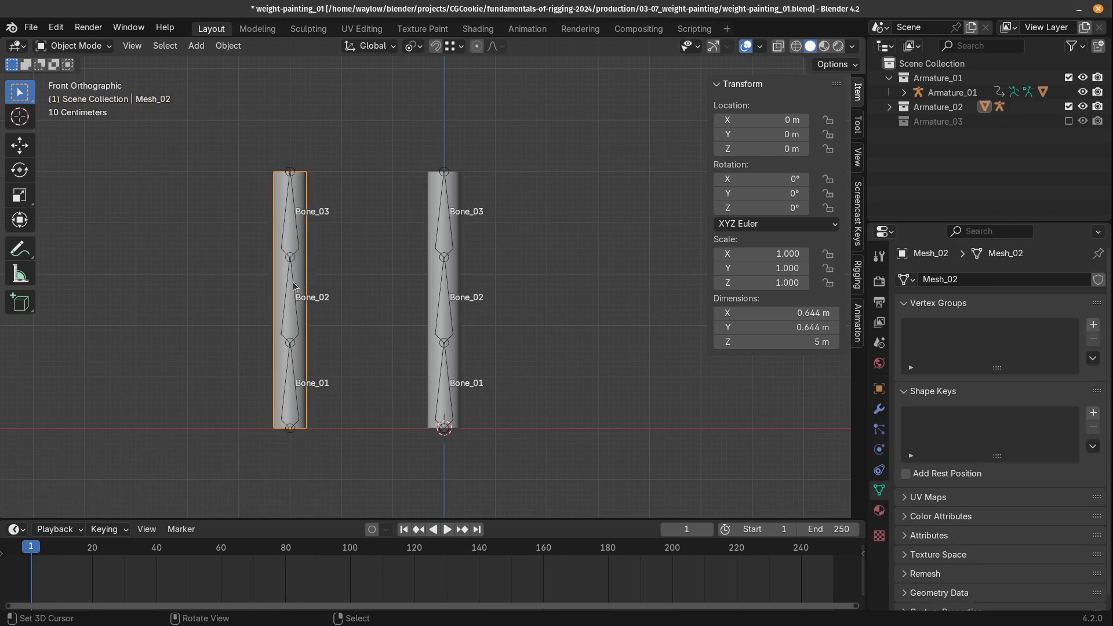
right_click(292, 297, "shift")
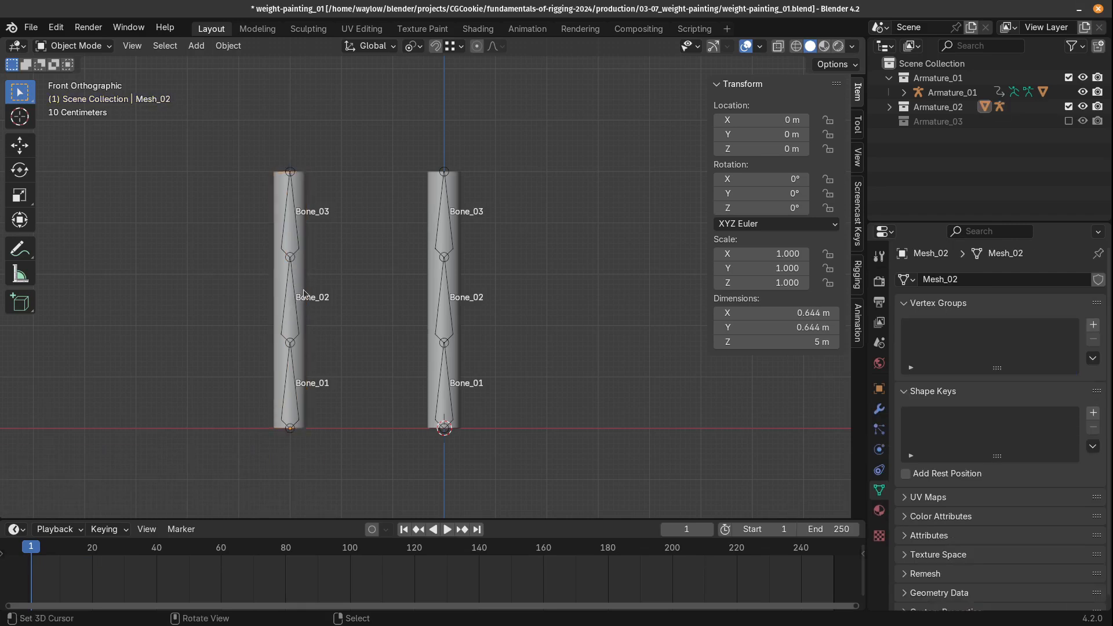
right_click(296, 300)
right_click(293, 172, "shift")
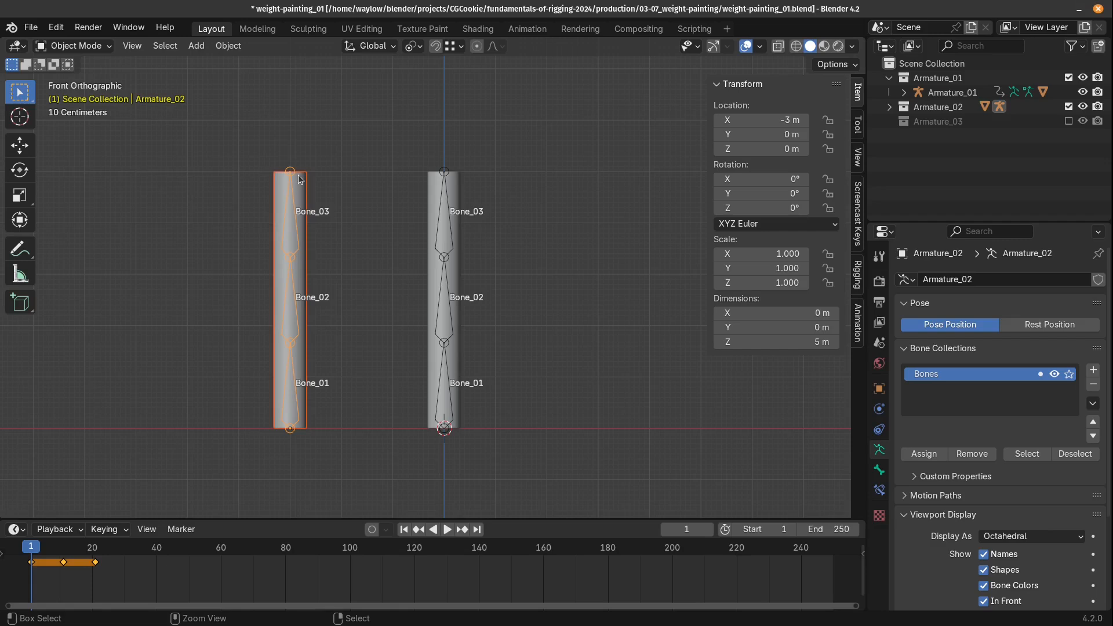
key("ctrl+p")
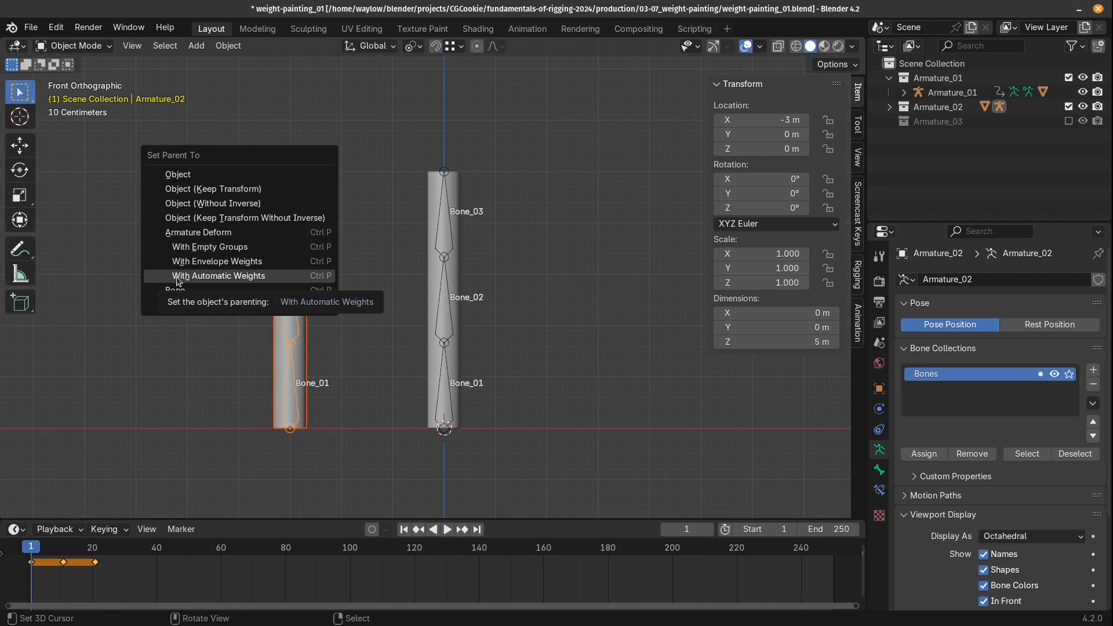
left_click(178, 277)
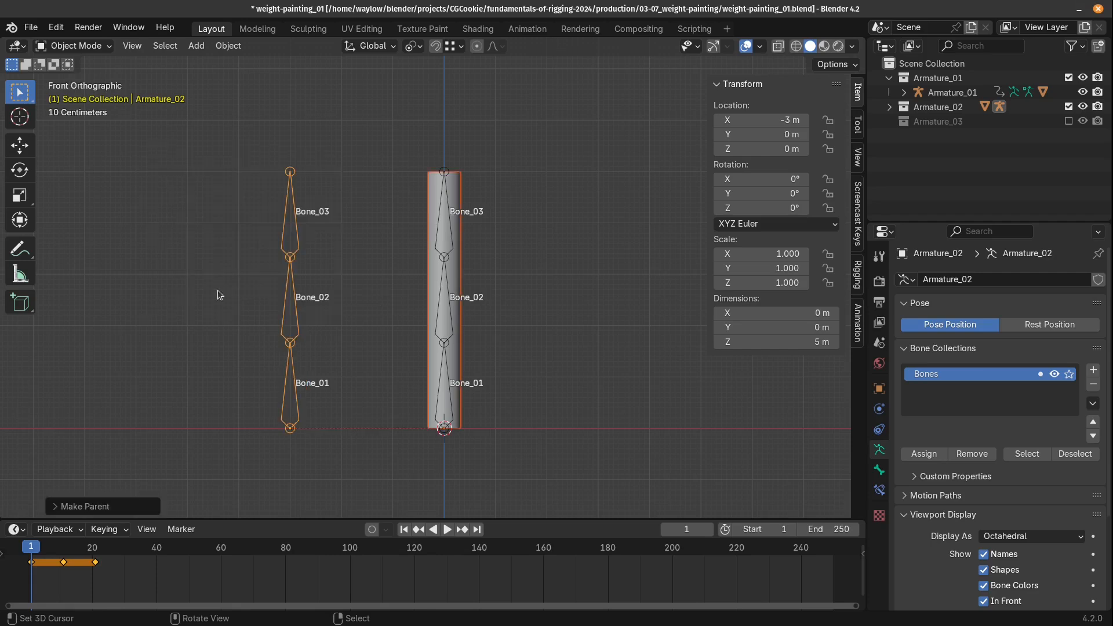
Clear the parent inverse of Mesh_02 so it lines up with the bones of Armature_02
left_click(431, 276)
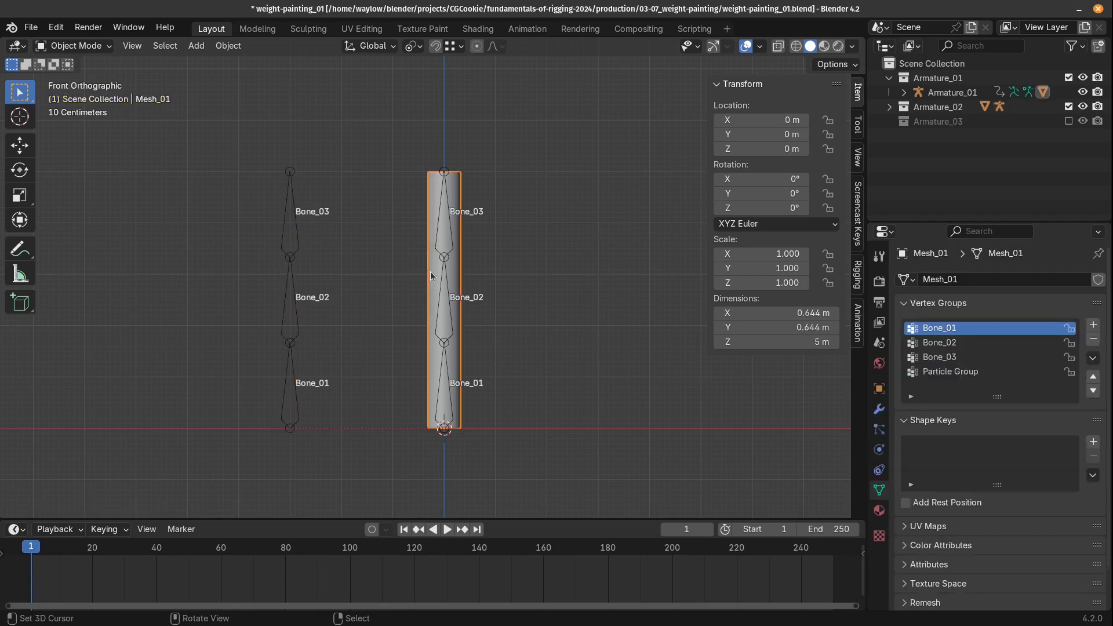
left_click(431, 276)
key("alt+p")
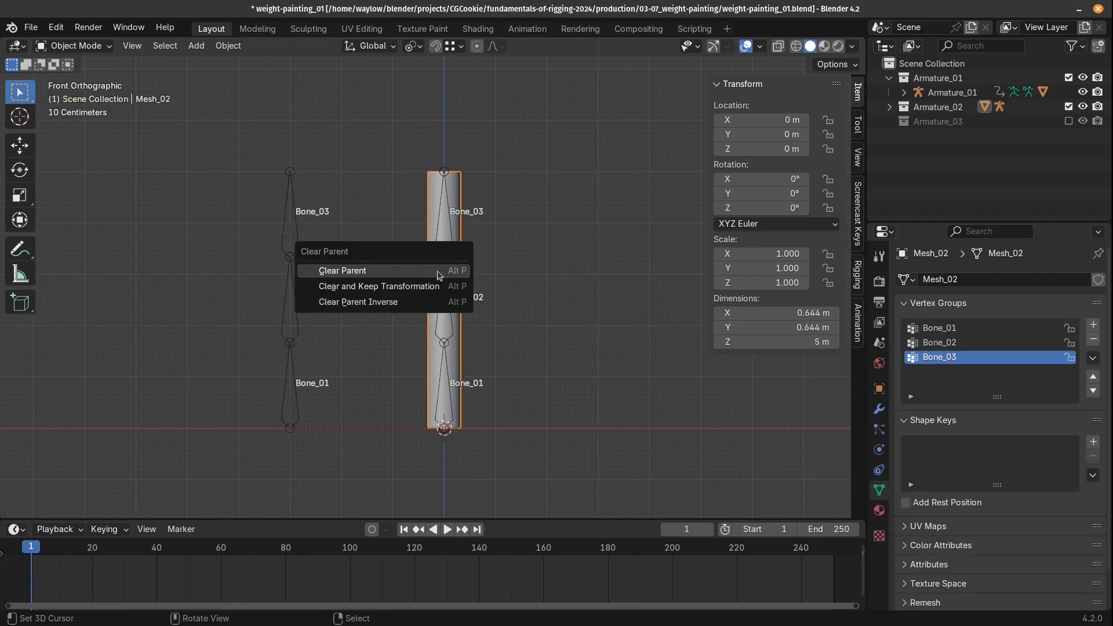
left_click(415, 302)
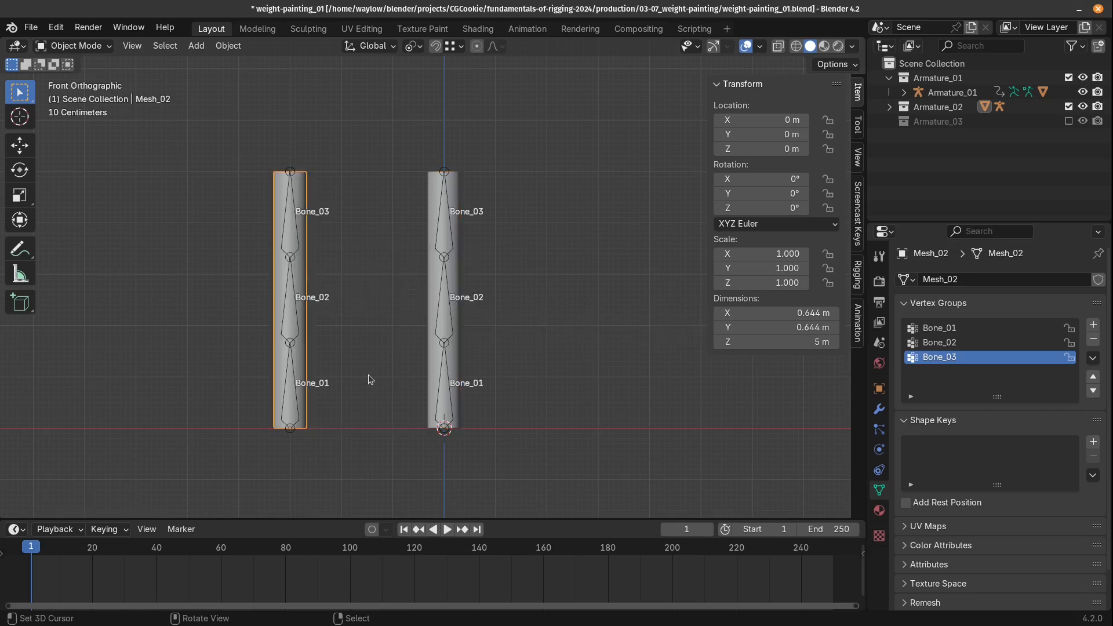
Scrub to frame 21 to check Mesh_02's deformation, then select Armature_02 and return to frame 1
left_click_drag(34, 562, 96, 572)
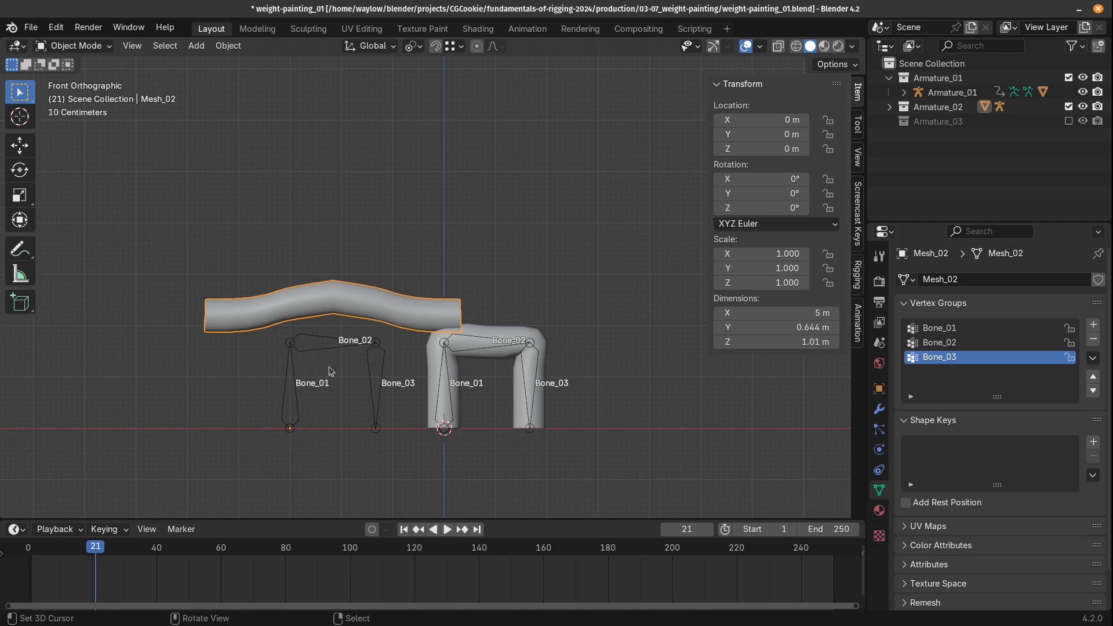
left_click(293, 414)
key("shift+Left")
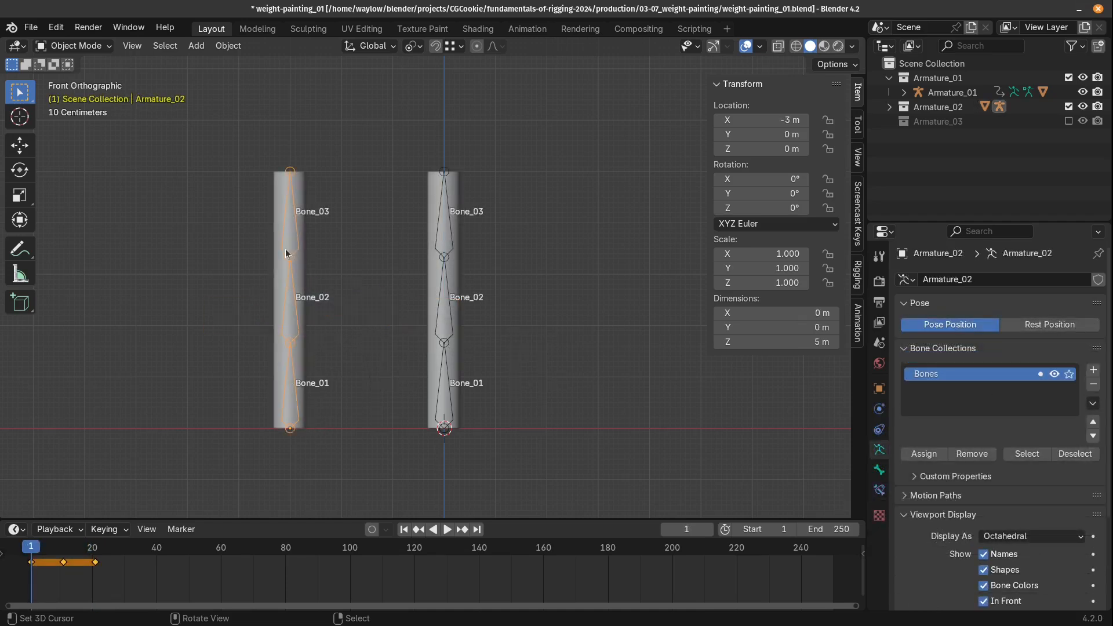
Enter Weight Paint mode on Mesh_02 with Armature_02 also selected and bone selection enabled
left_click(278, 183, "shift")
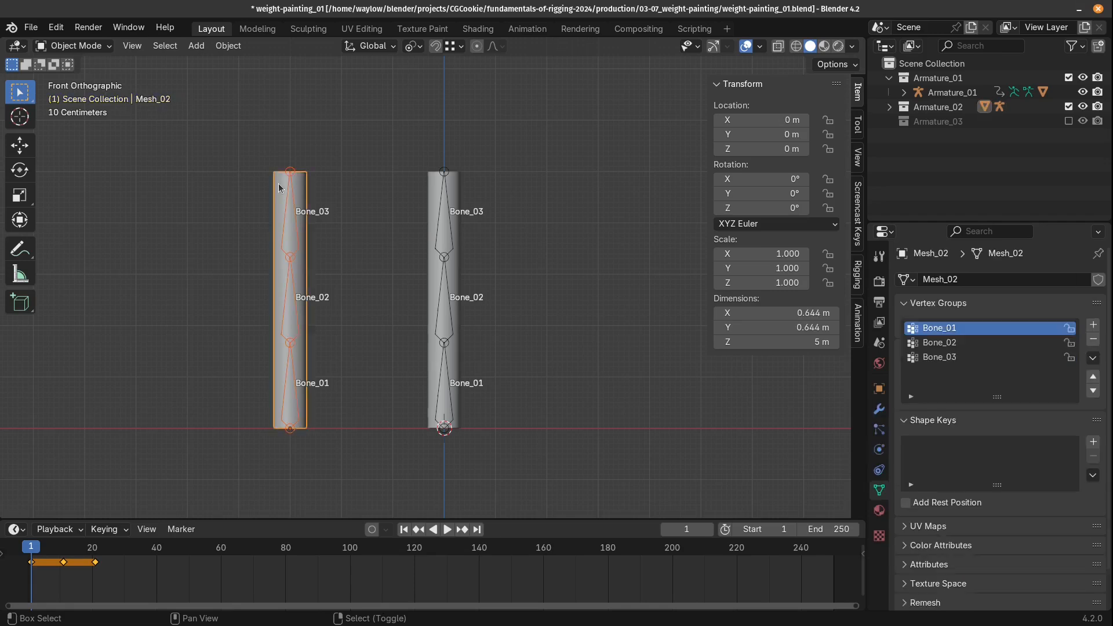
key("ctrl+Tab")
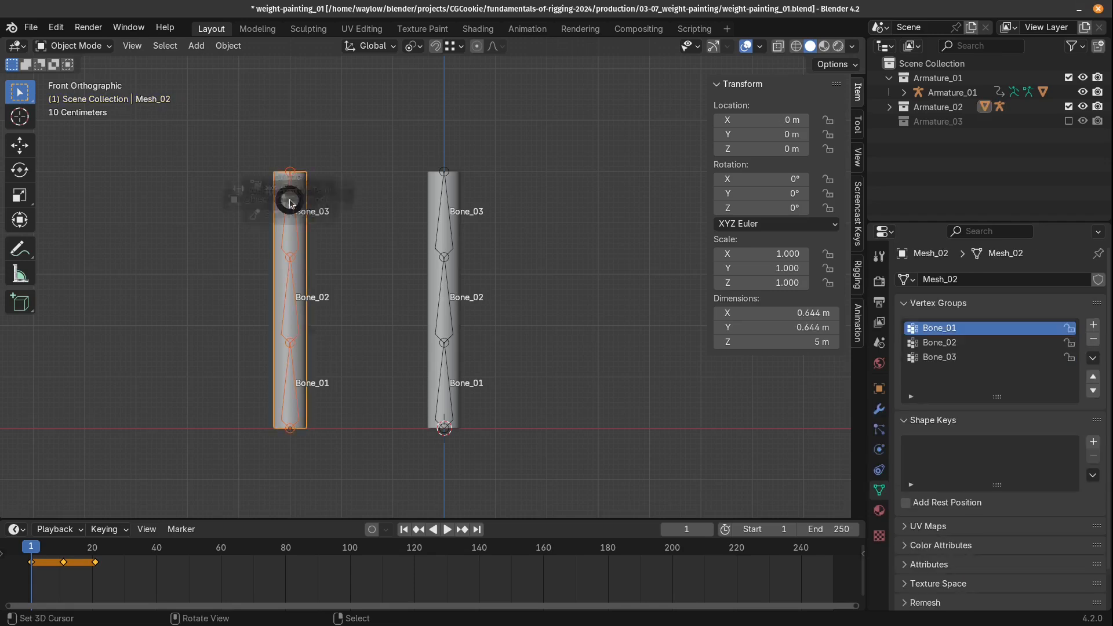
left_click(281, 194)
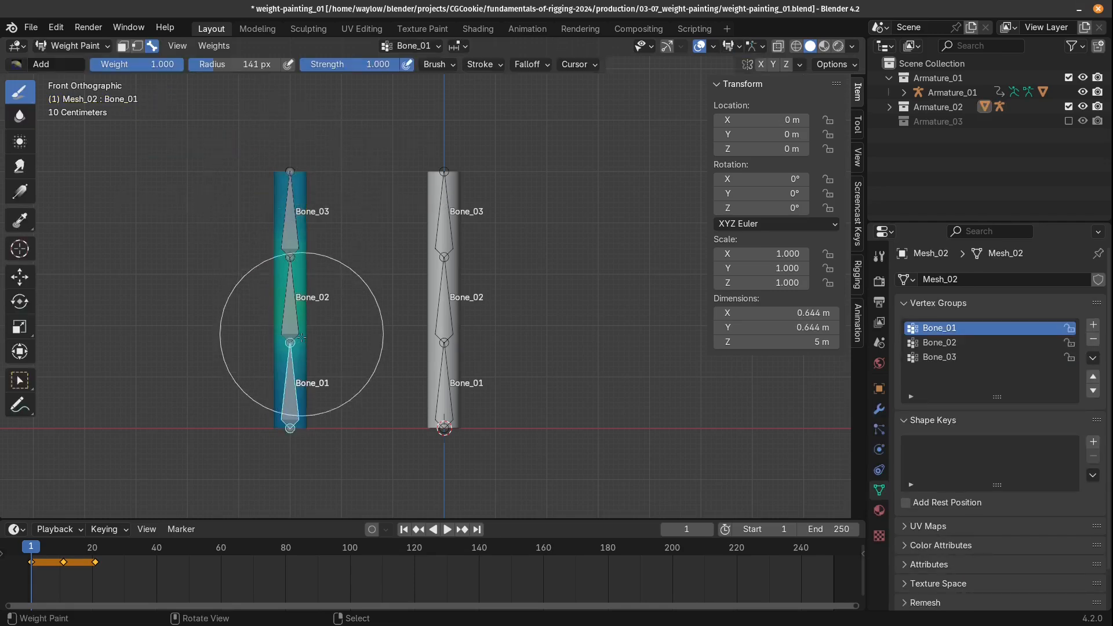
left_click(152, 46)
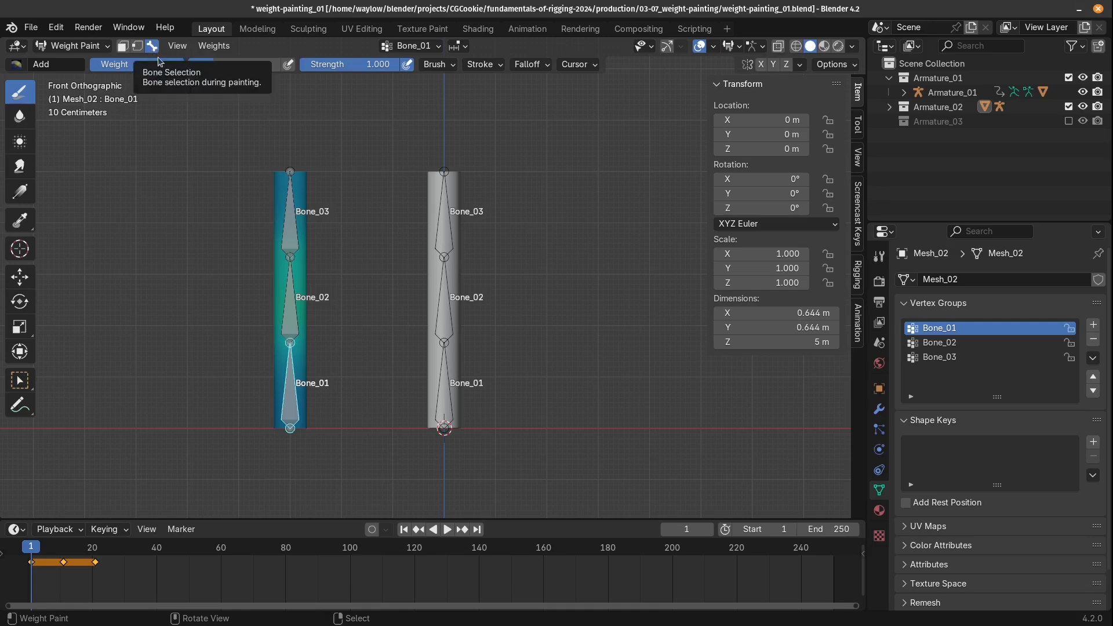
Compare the weights of the three bones on Mesh_02 by selecting each bone, ending on Bone_02
left_click(290, 325)
right_click(289, 233)
right_click(289, 305)
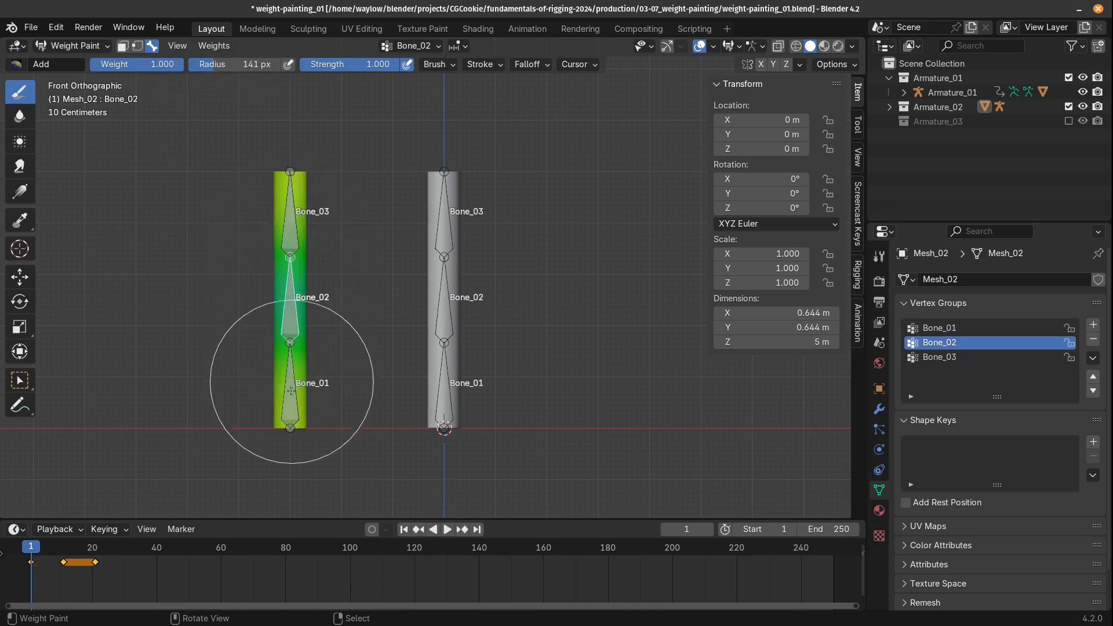
right_click(290, 389)
right_click(298, 322)
Switch Mesh_02's active vertex group by name to Bone_01 and Bone_03 to view their weights
left_click(401, 47)
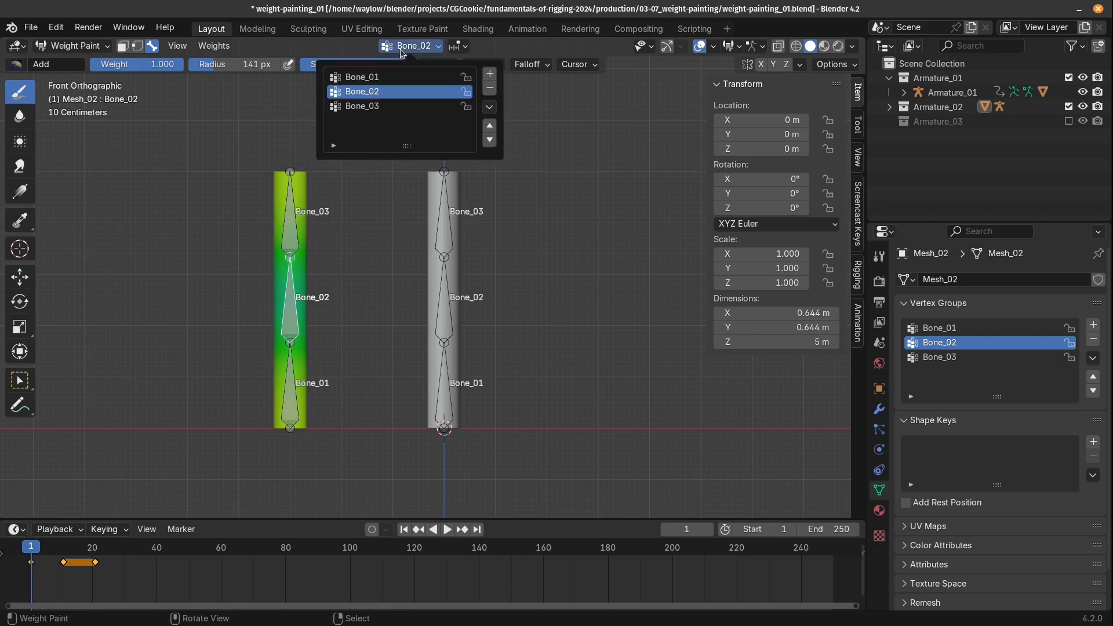
left_click(395, 78)
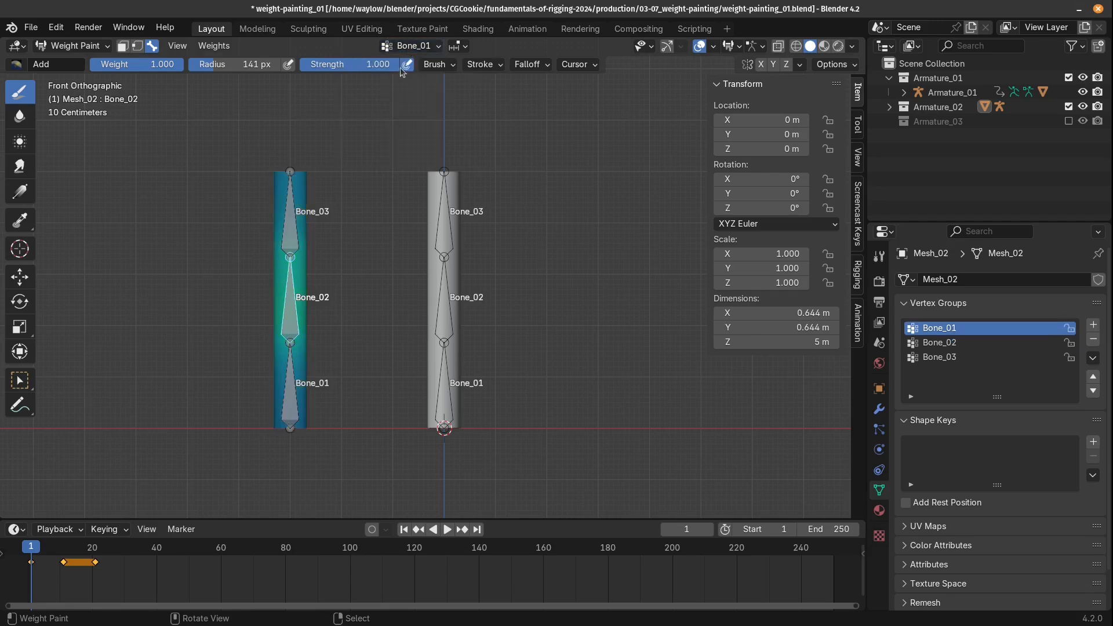
left_click(401, 47)
left_click(398, 106)
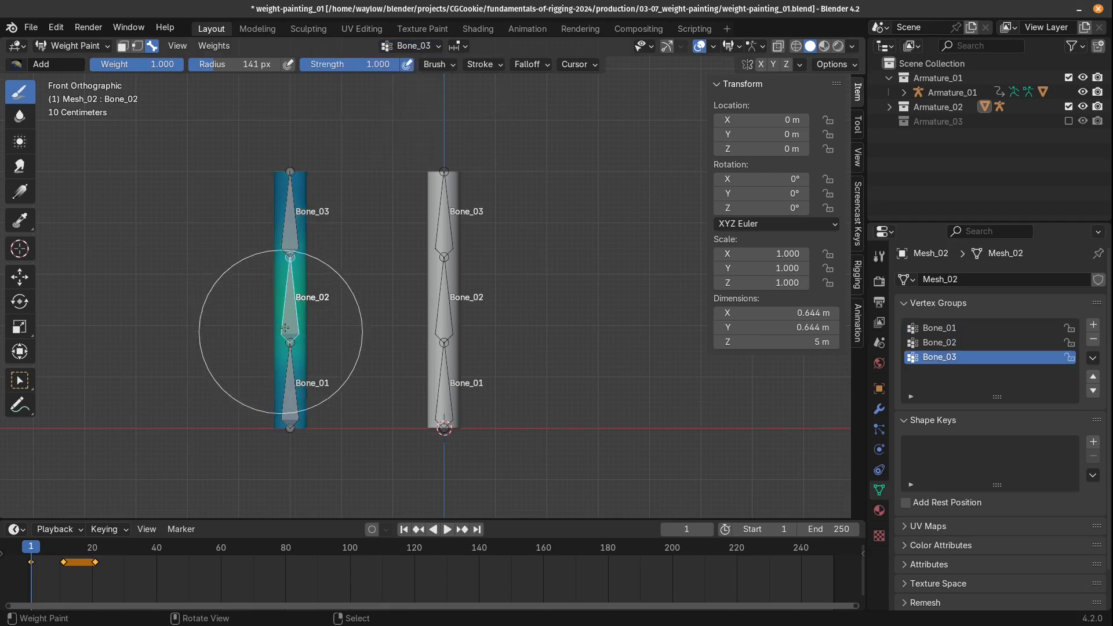
Select Mesh_02's bones directly in the viewport to view their weights again, ending on Bone_03
right_click(295, 329)
right_click(295, 377)
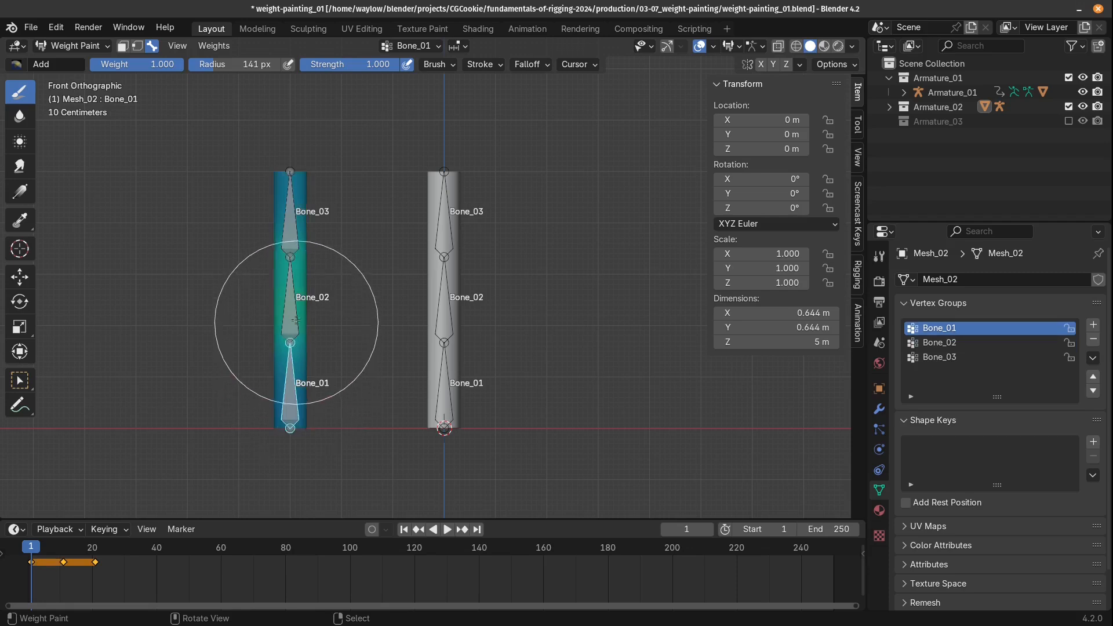
right_click(293, 297)
right_click(299, 220)
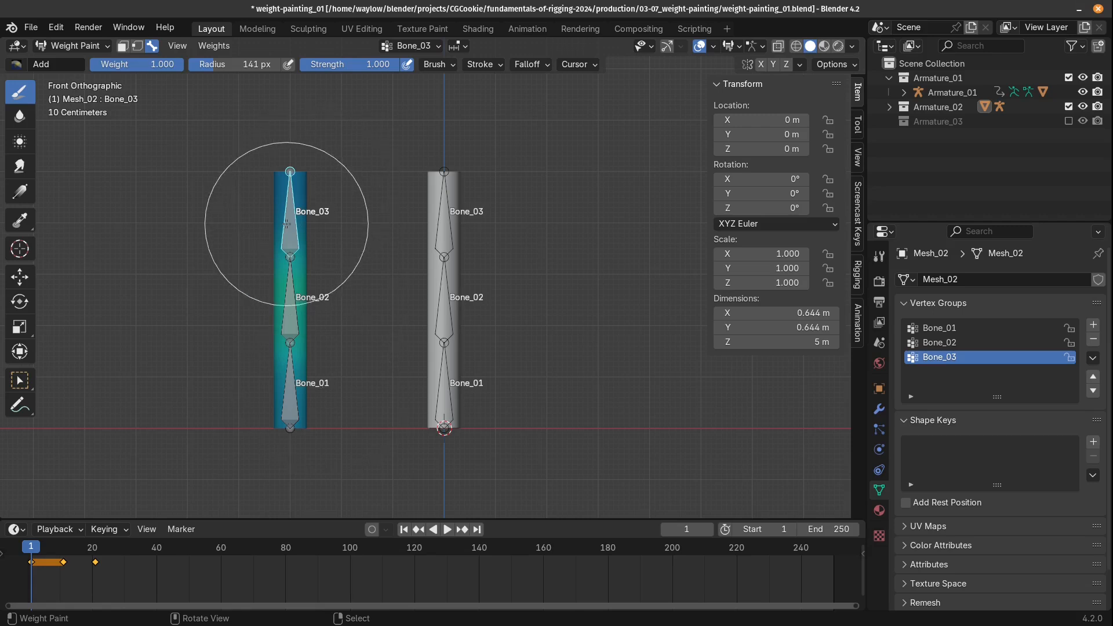
Assign weights from bone envelopes for Bone_03 and Bone_02 on Mesh_02
left_click(213, 46)
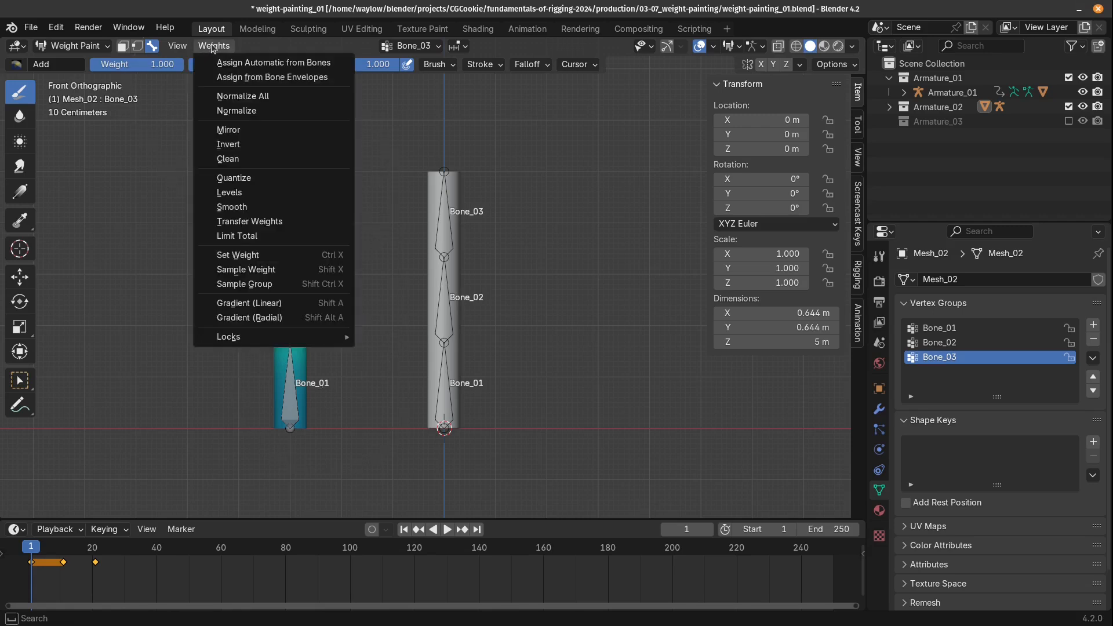
left_click(226, 79)
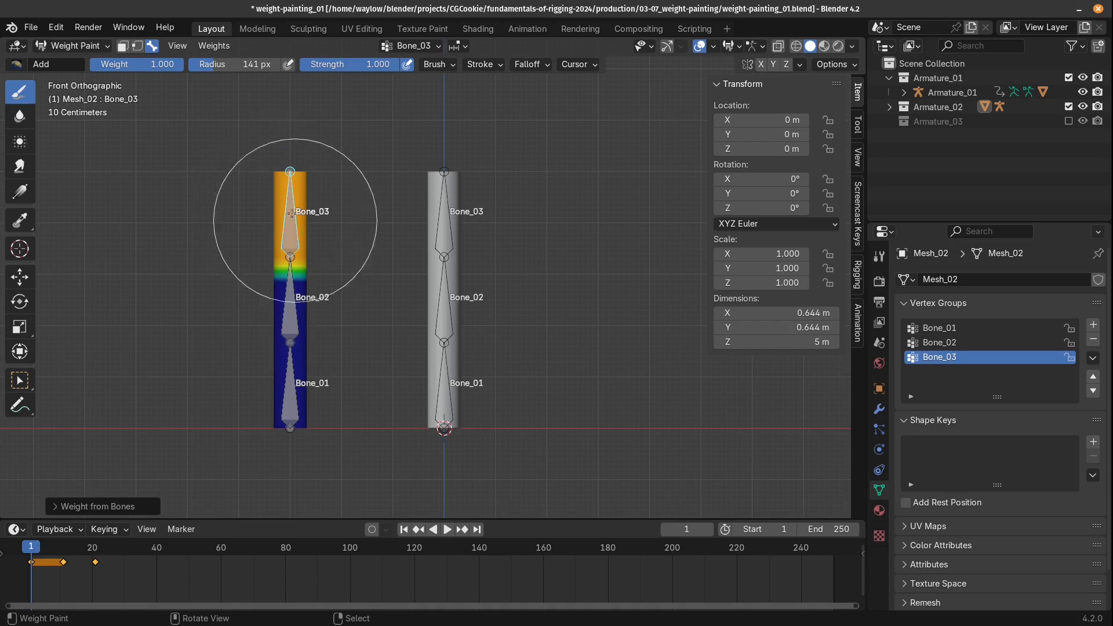
left_click(289, 302, "ctrl")
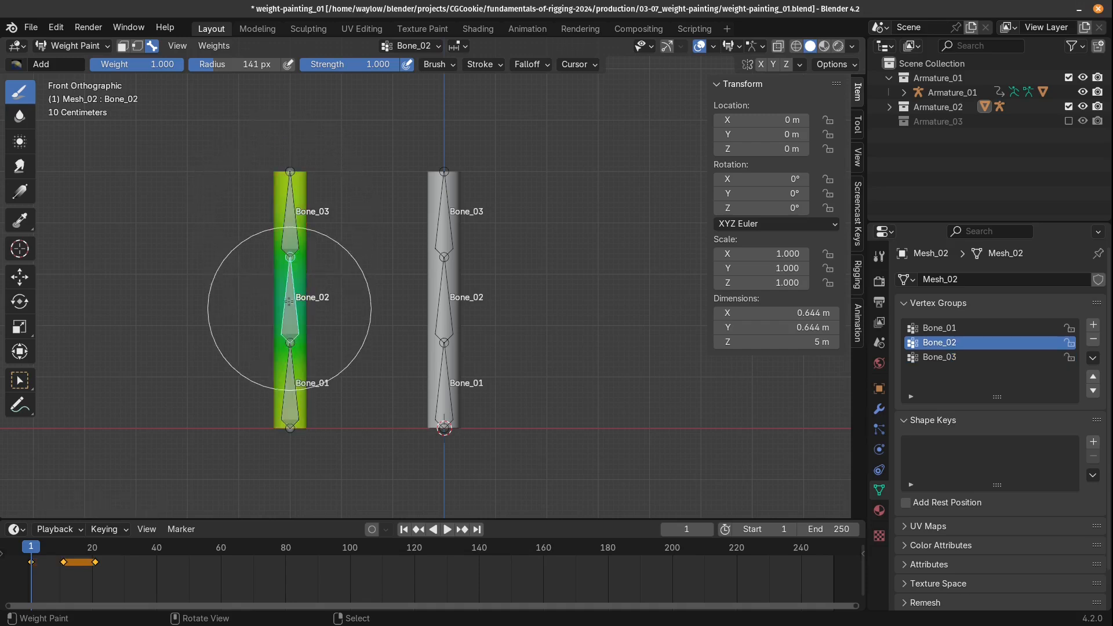
left_click(214, 45)
left_click(226, 71)
Assign weights from bone envelopes for Bone_01, and repeat the assignment for Bone_02
left_click(298, 394, "ctrl")
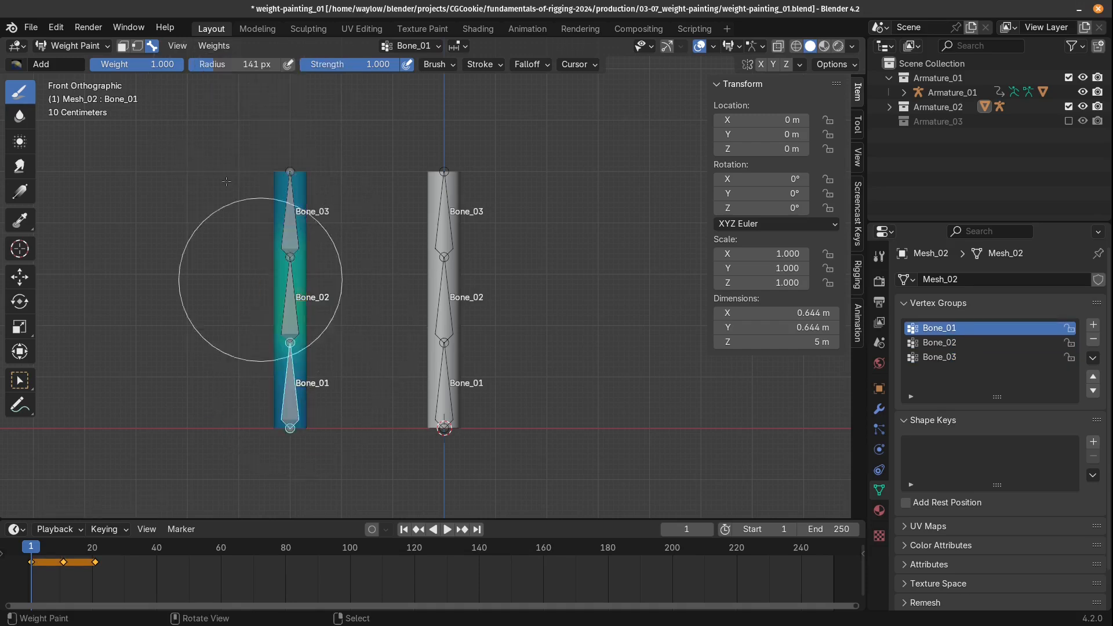
left_click(214, 45)
left_click(231, 73)
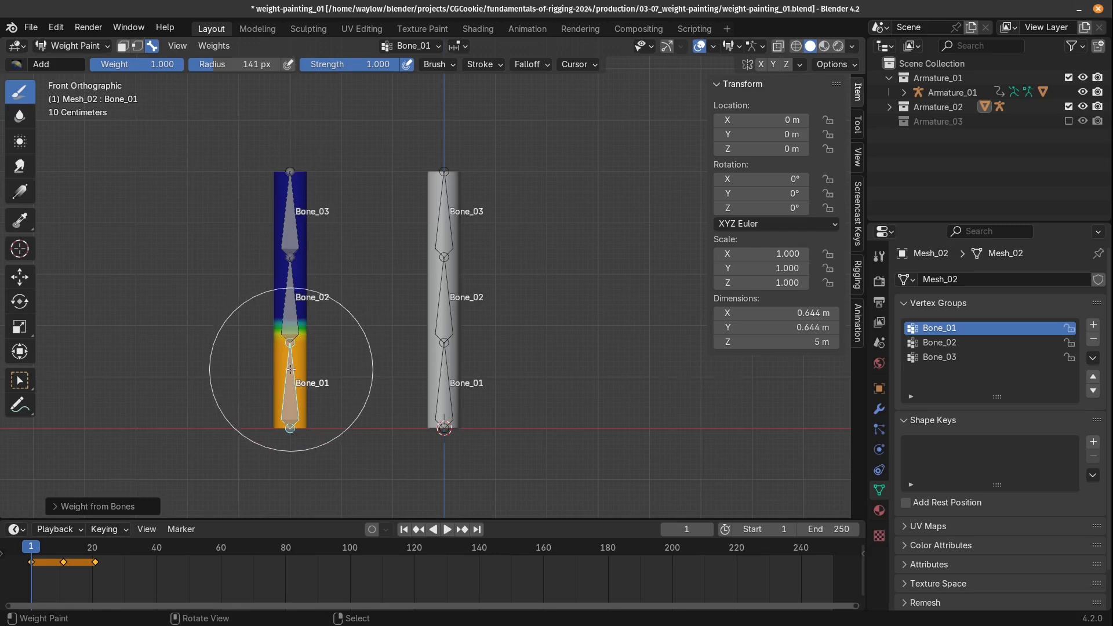
left_click(292, 304, "ctrl")
left_click(214, 45)
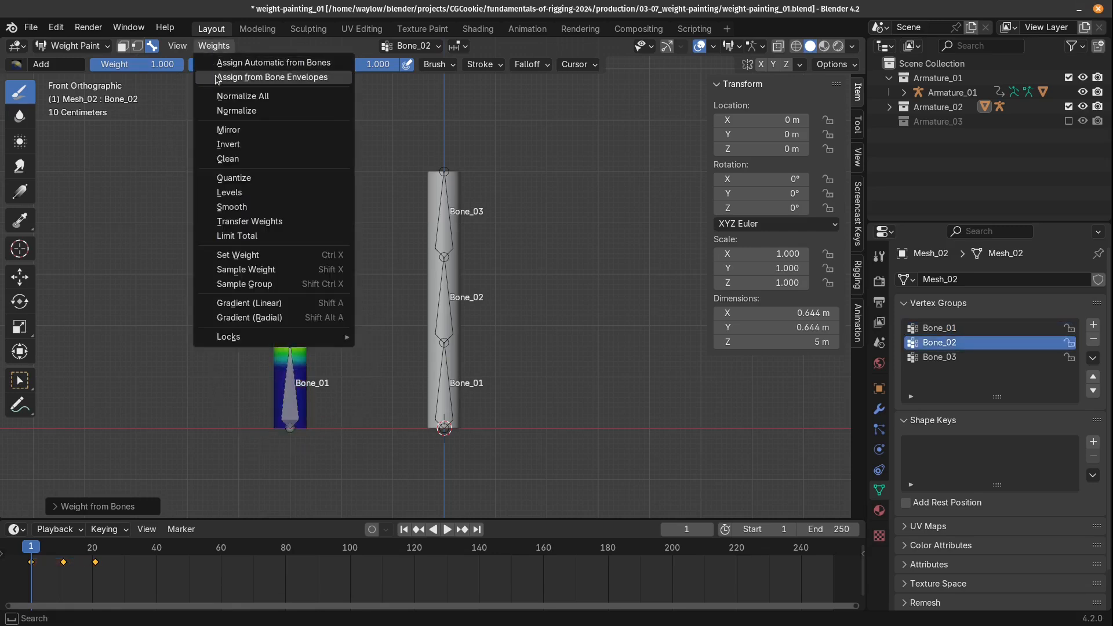
left_click(229, 74)
Check the newly assigned weights of Bone_03 and Bone_01 on Mesh_02
left_click(287, 235, "ctrl")
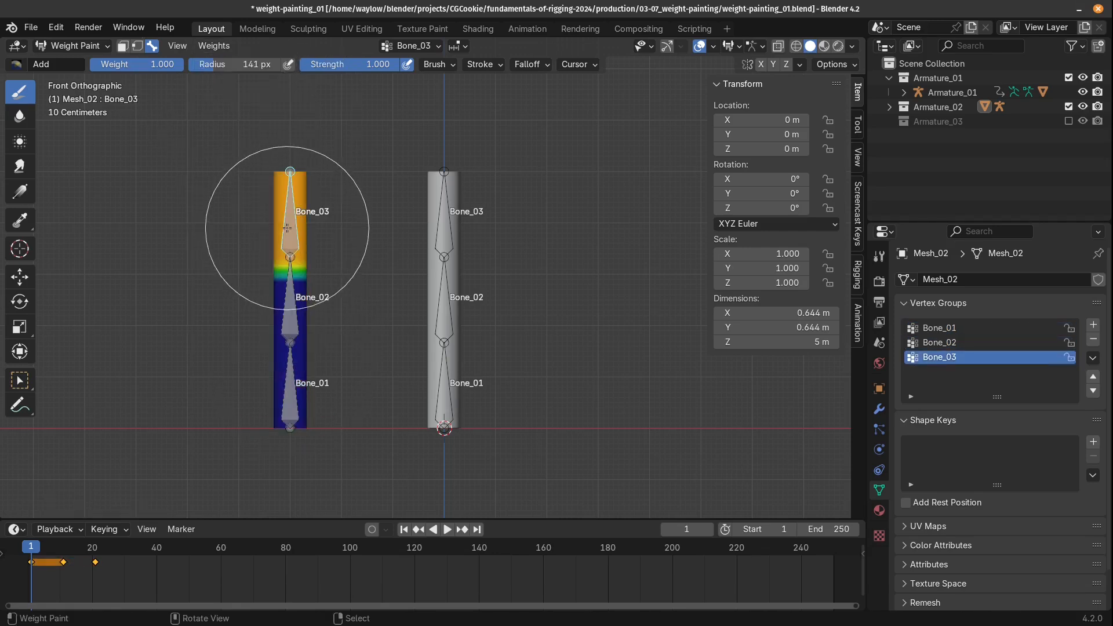
left_click(291, 353, "ctrl")
left_click(293, 383, "ctrl")
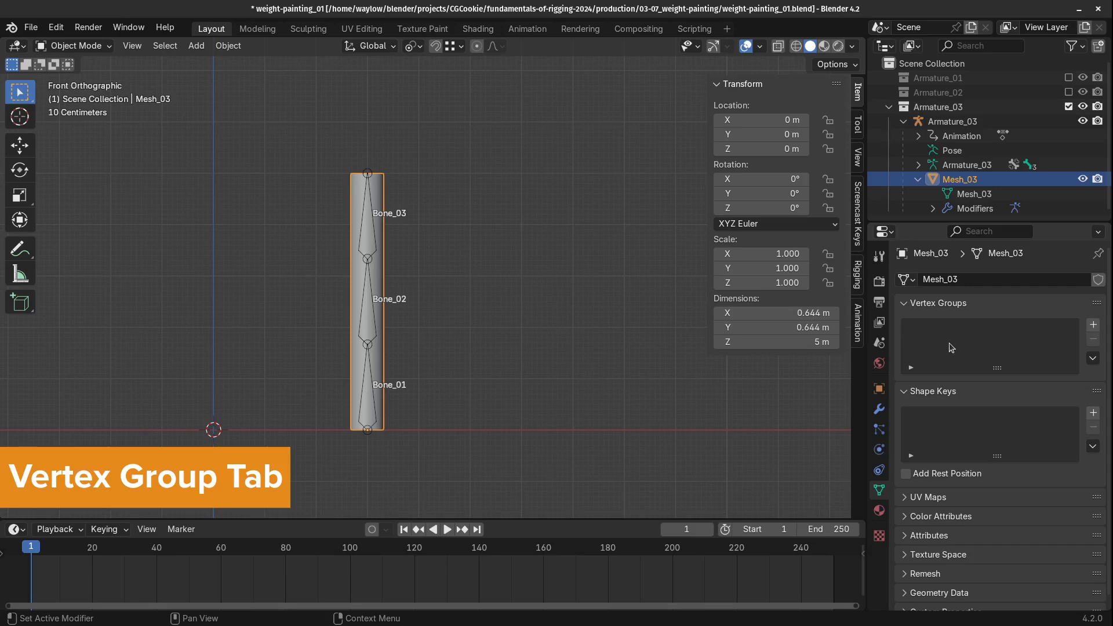
Review Mesh_03's Armature modifier and add three empty vertex groups to the mesh
left_click(879, 409)
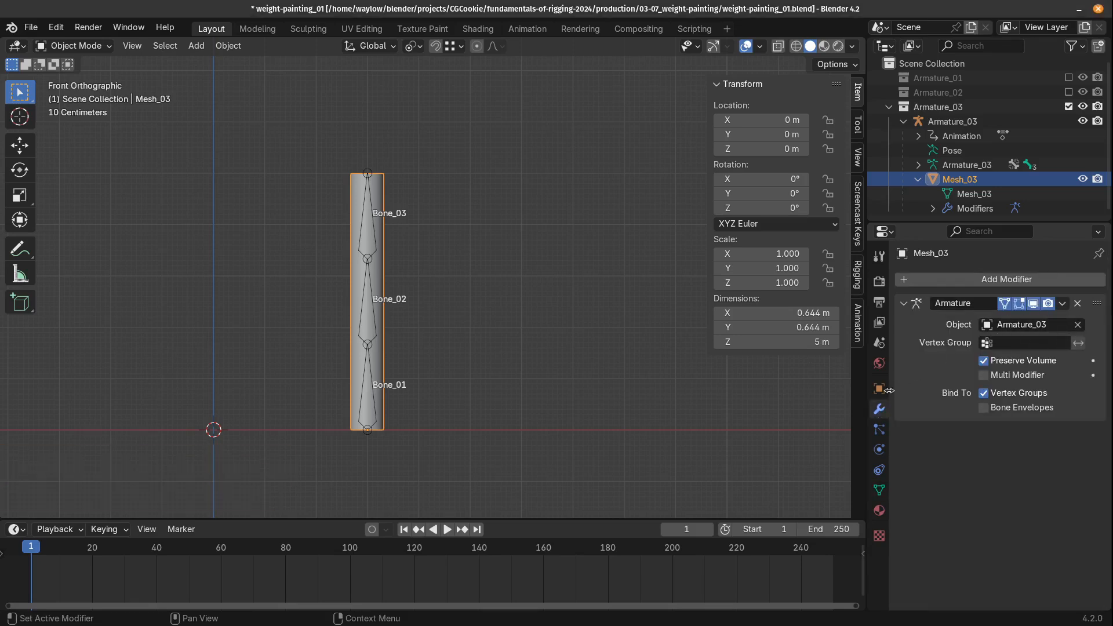
left_click(878, 490)
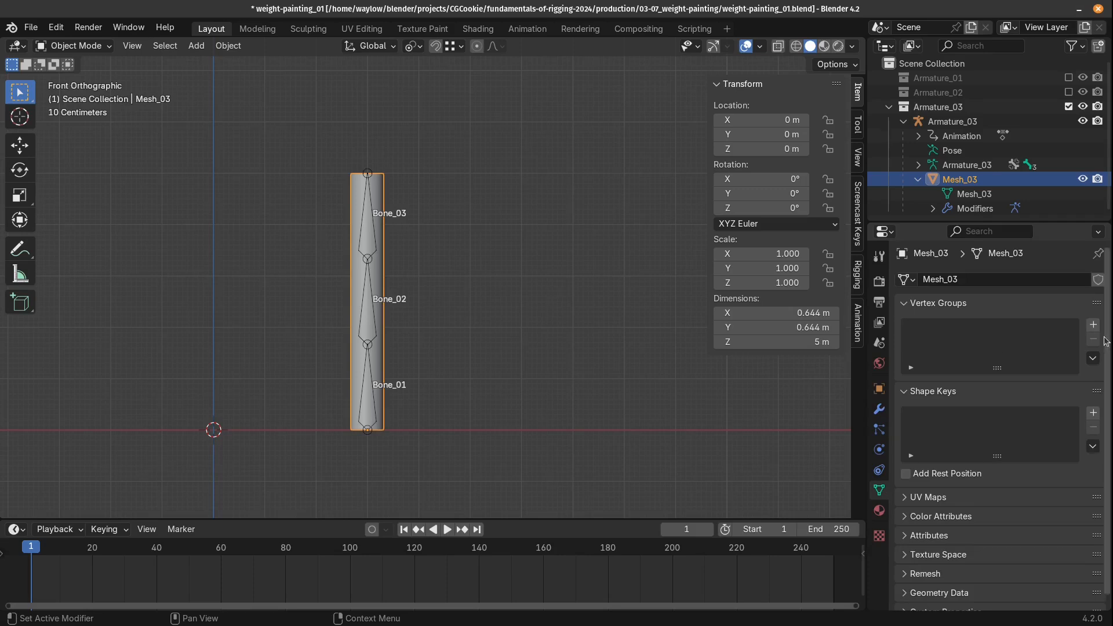
left_click(1092, 325)
left_click(1092, 325)
left_click(1092, 325)
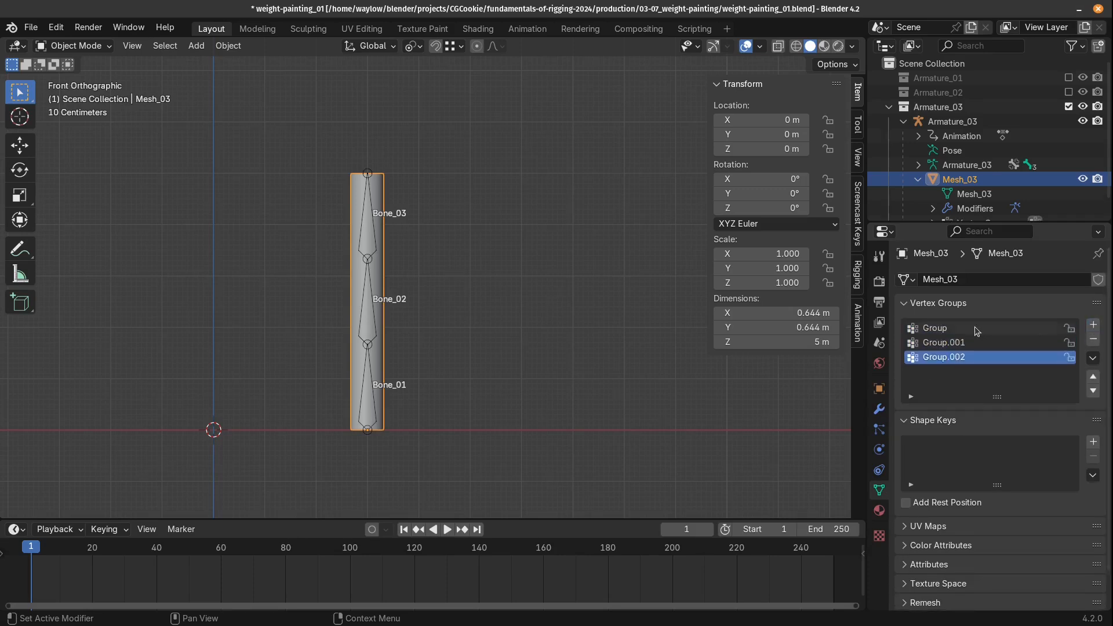
Rename Mesh_03's three vertex groups to Bone_01, Bone_02 and Bone_03
double_click(975, 328)
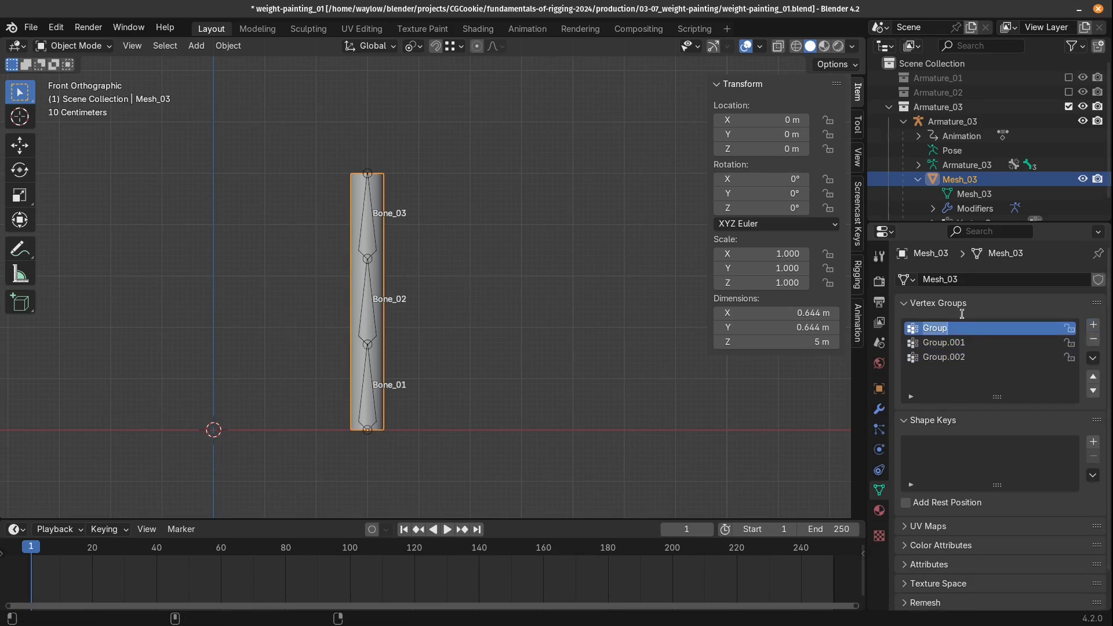
type("Bone_01")
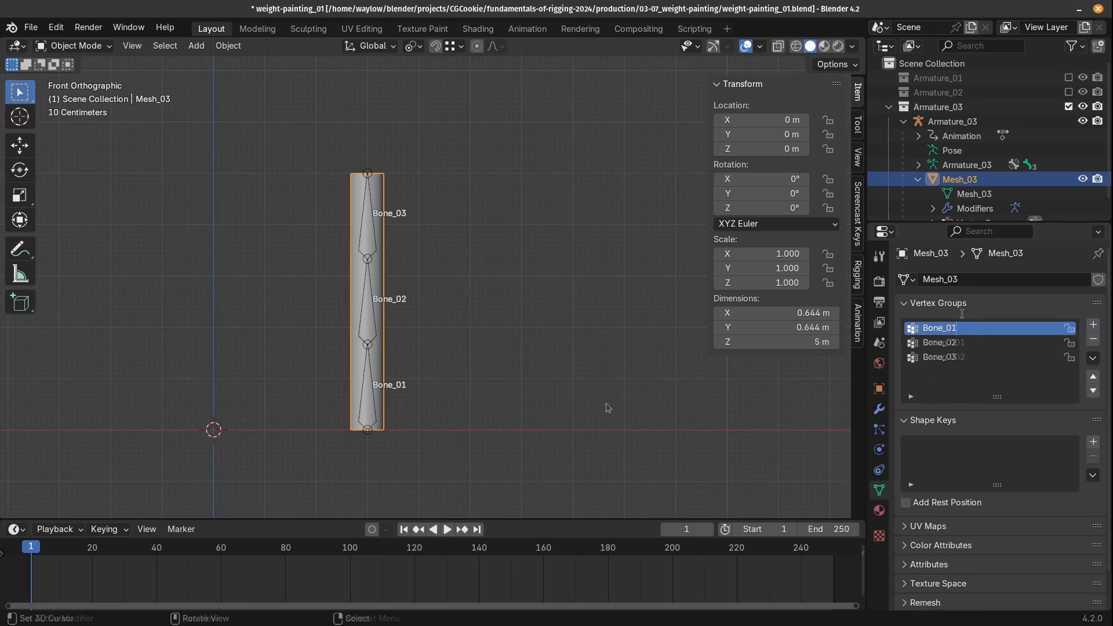
In wireframe view, assign only the mesh's lower-third vertices to the Bone_01 group with weight 1.000 and check the result in Weight Paint mode
key("ctrl+Tab")
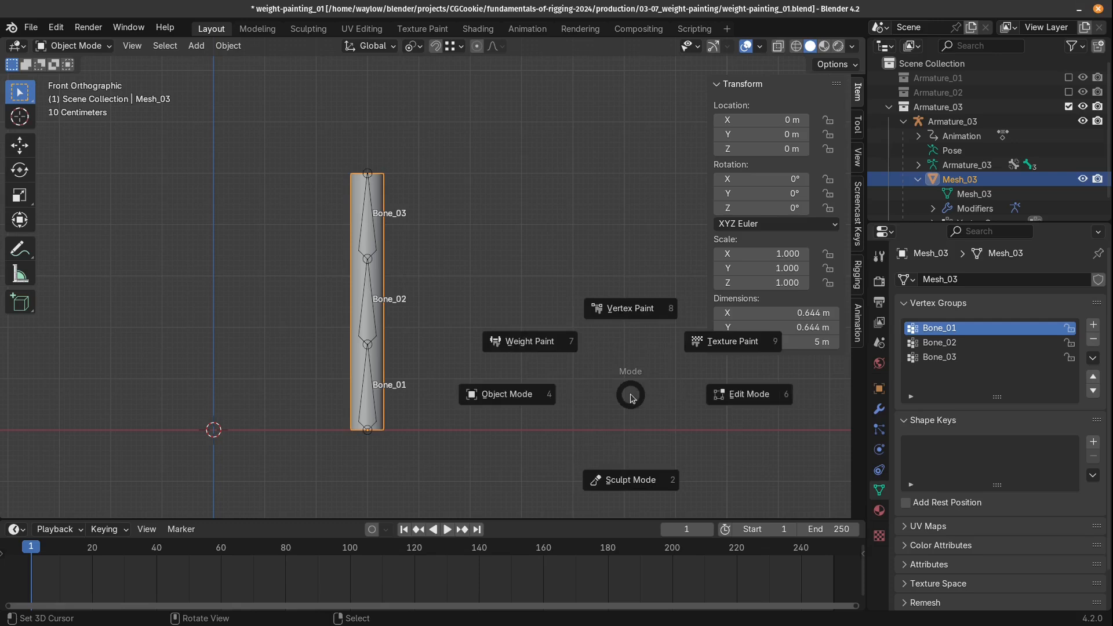
left_click(733, 394)
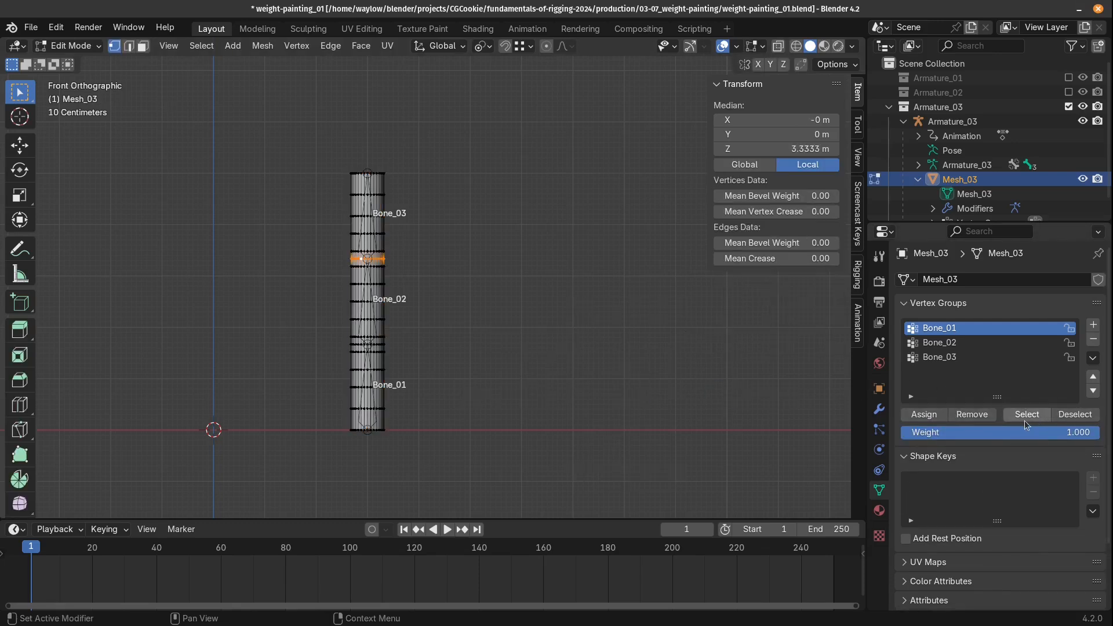
key("z")
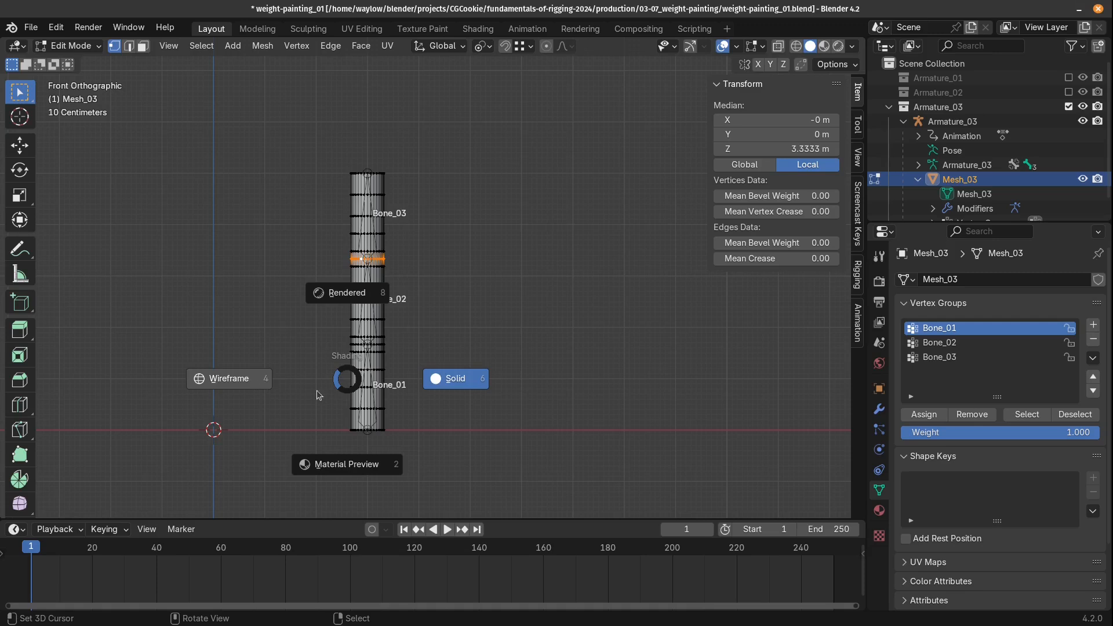
left_click(316, 395)
key("alt+a")
key("b")
left_click_drag(319, 326, 461, 458)
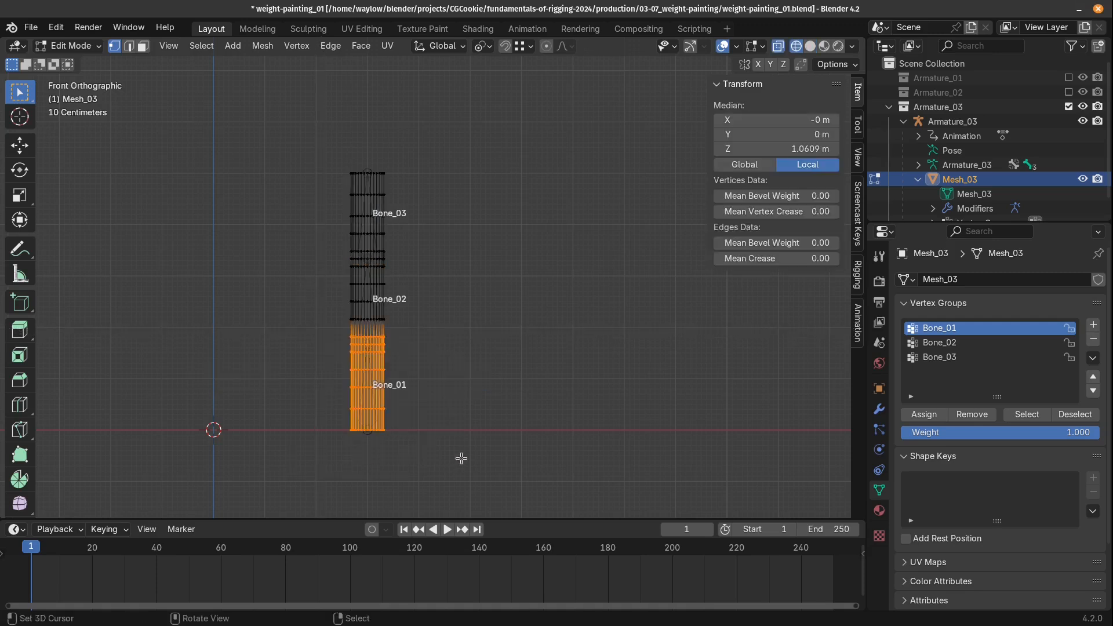
mouse_move(1090, 437)
left_mouse_down()
mouse_move(908, 433)
mouse_move(1102, 437)
left_mouse_up()
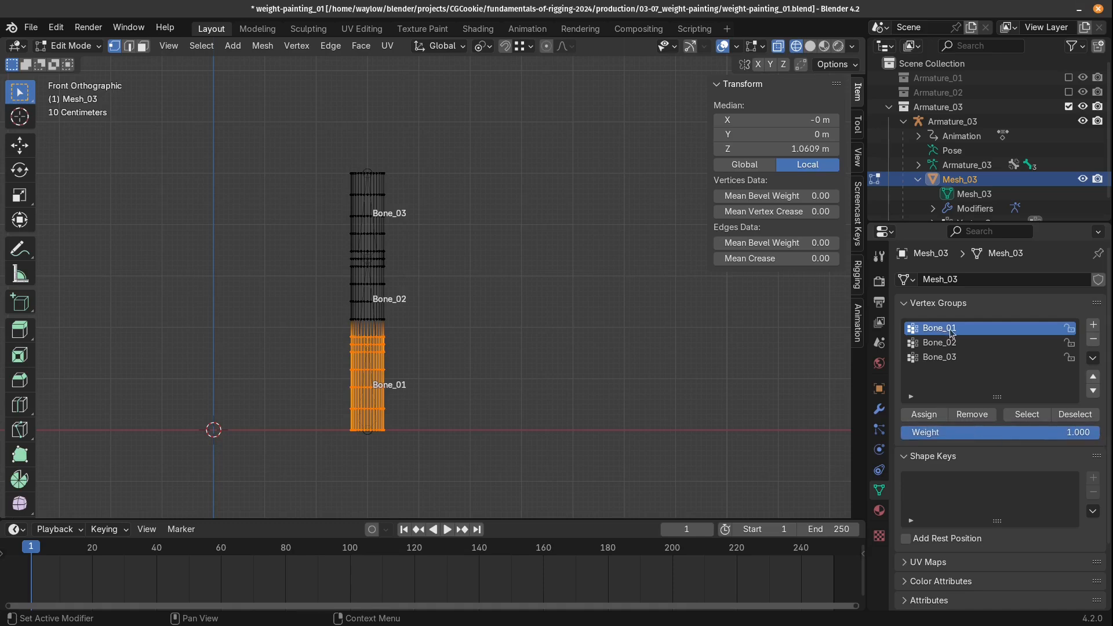
left_click(928, 415)
key("ctrl+Tab")
left_click(439, 307)
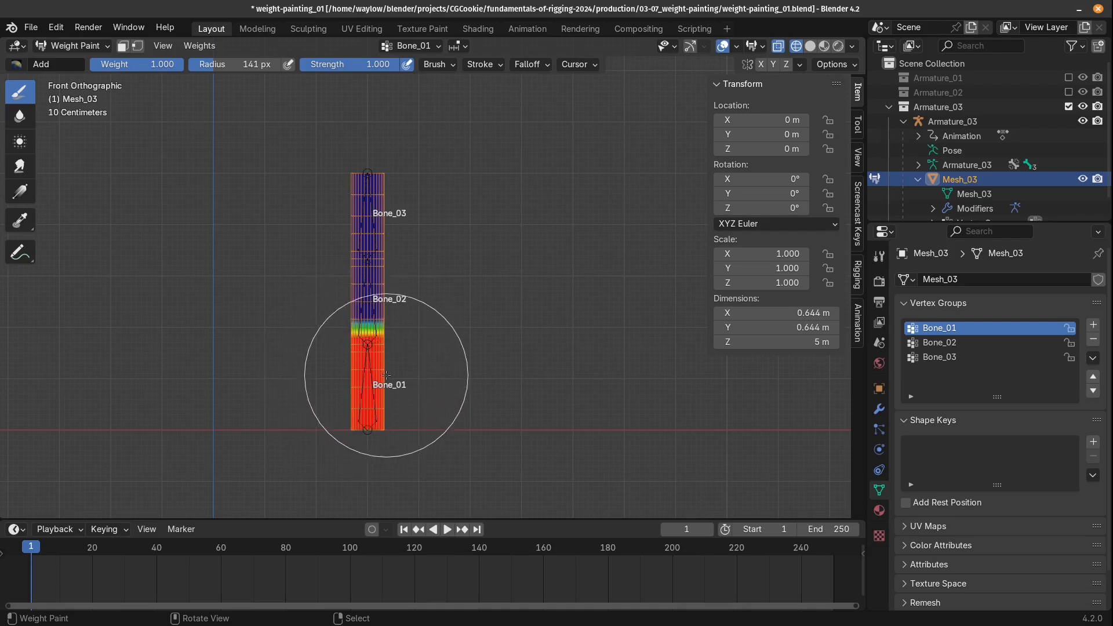
Replace the vertex selection with the middle section around Bone_02 and assign it to the Bone_02 group with weight 1.000
key("ctrl+Tab")
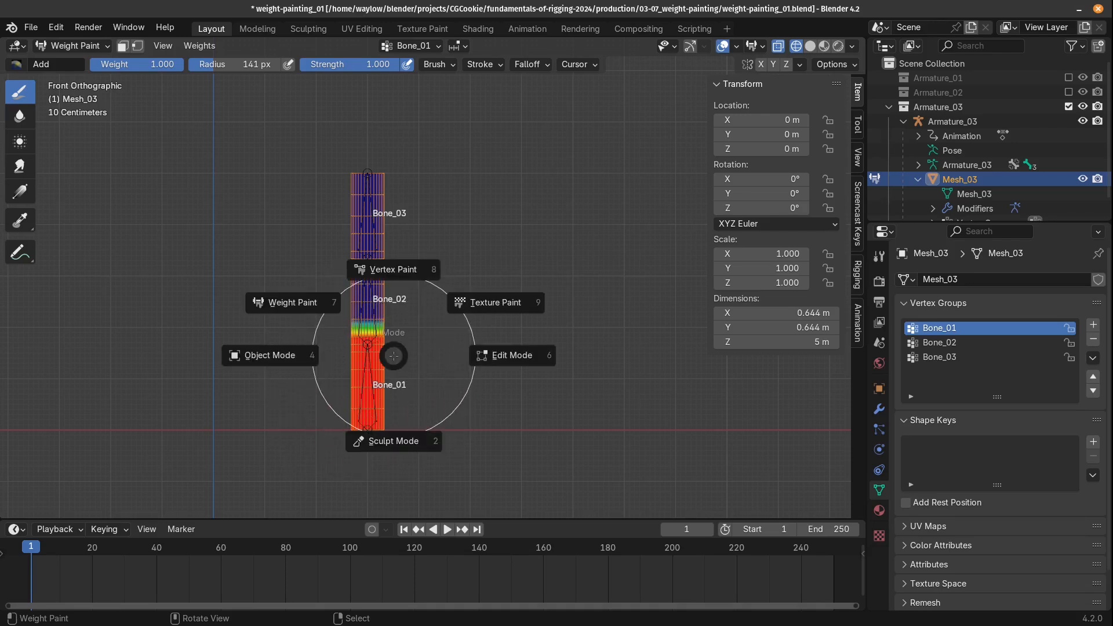
left_click(505, 355)
key("alt+a")
key("b")
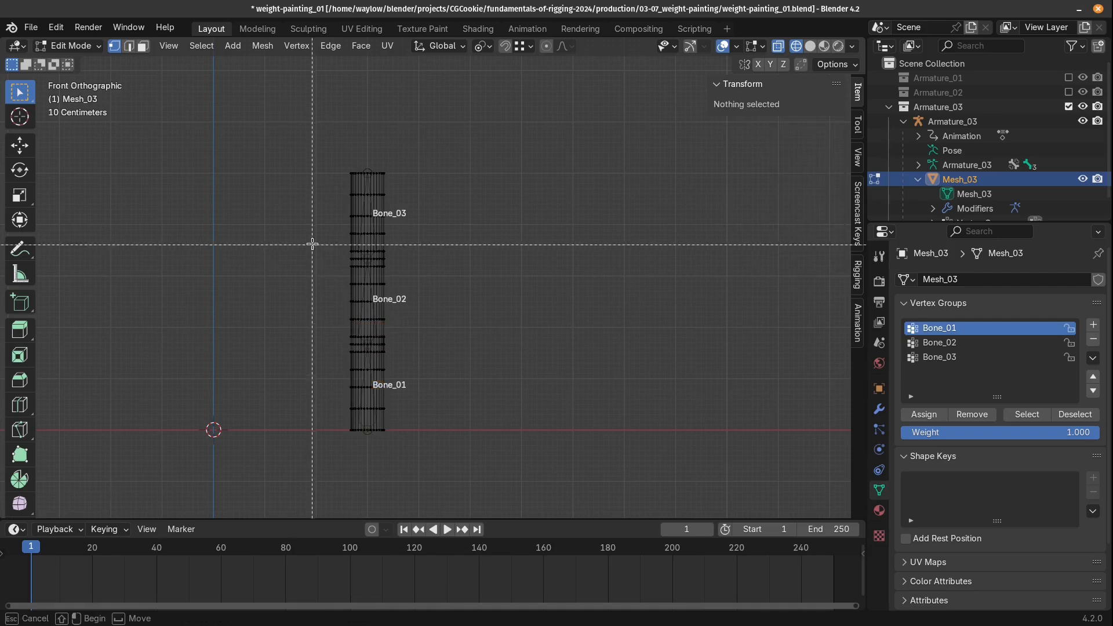
left_click_drag(313, 244, 410, 361)
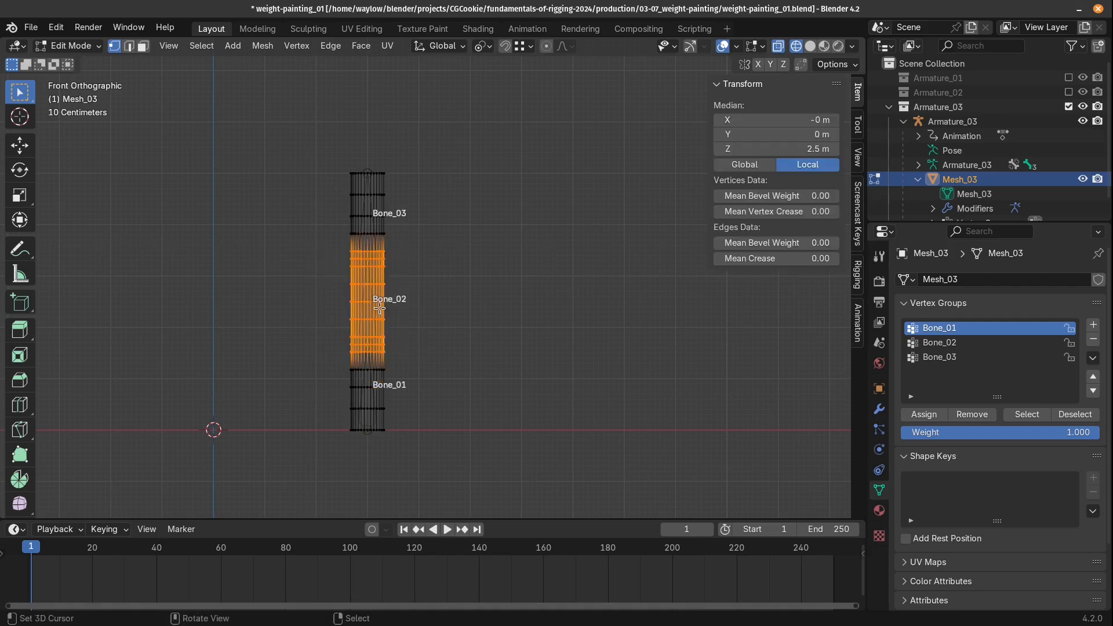
left_click(937, 343)
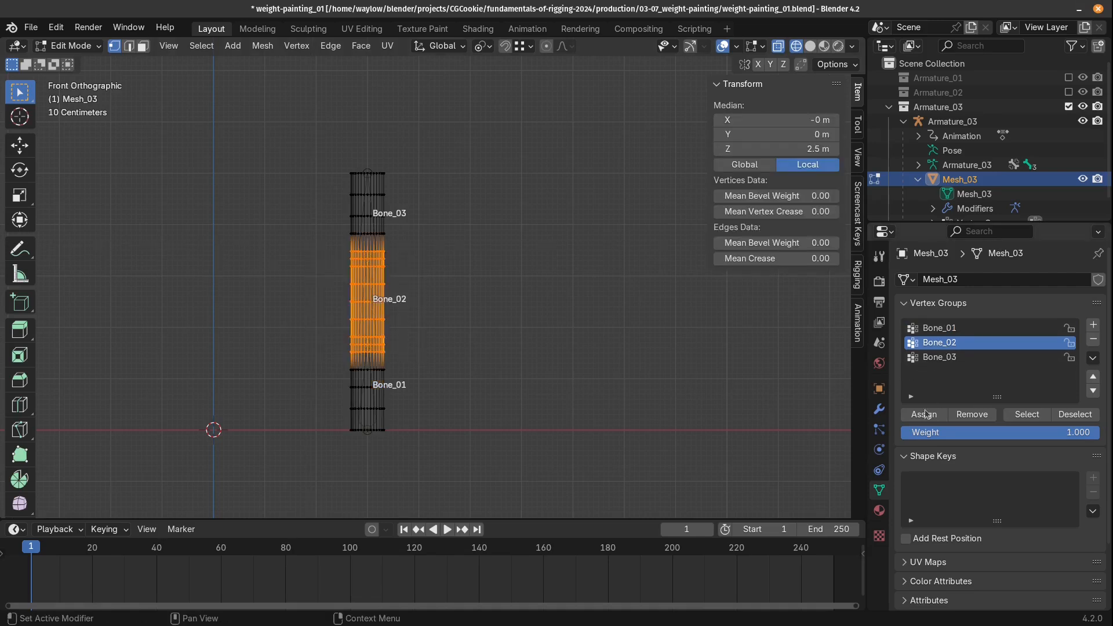
Assign only the upper-section vertices around Bone_03 to the Bone_02 group with weight 0.5 and view the weights in Weight Paint mode
key("alt+a")
key("b")
left_click_drag(315, 137, 418, 266)
double_click(1035, 434)
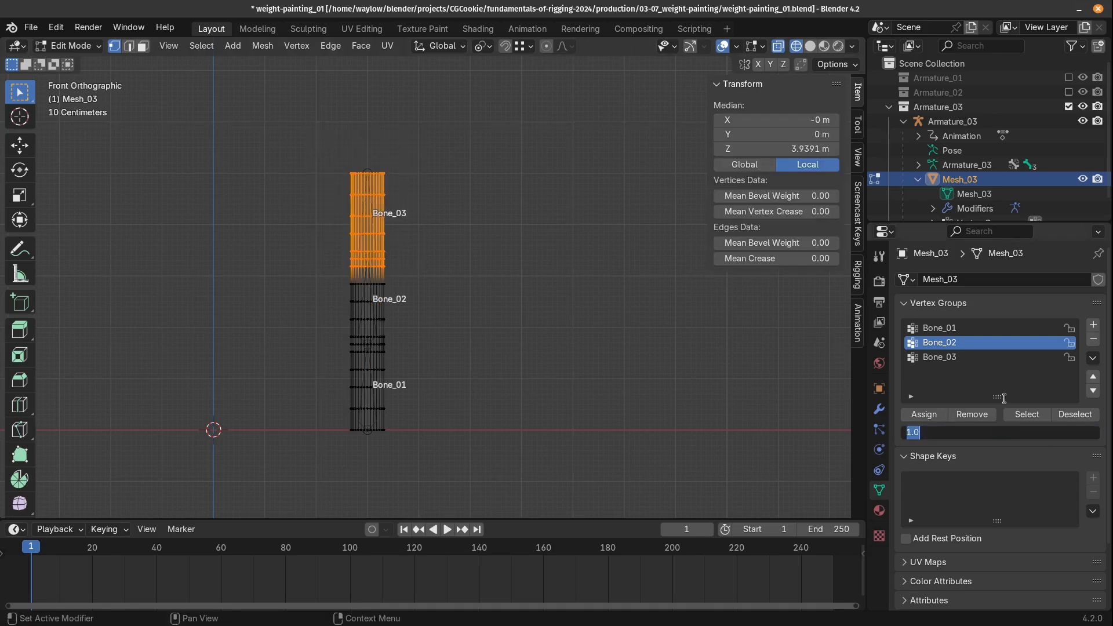
type("0.5")
key("Return")
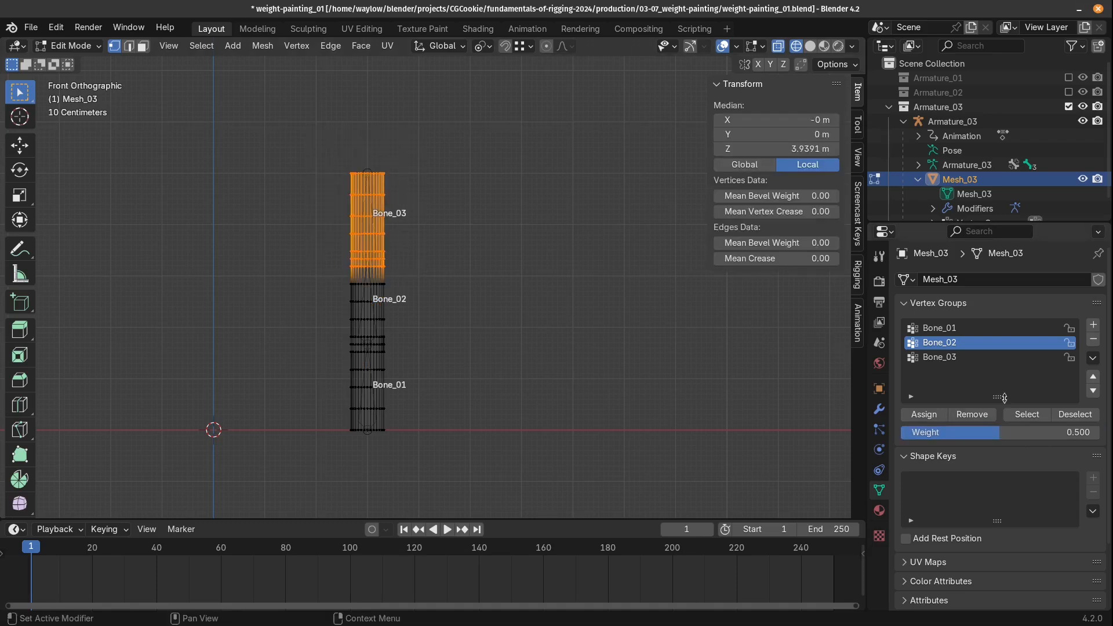
left_click(924, 415)
key("ctrl+Tab")
left_click(345, 254)
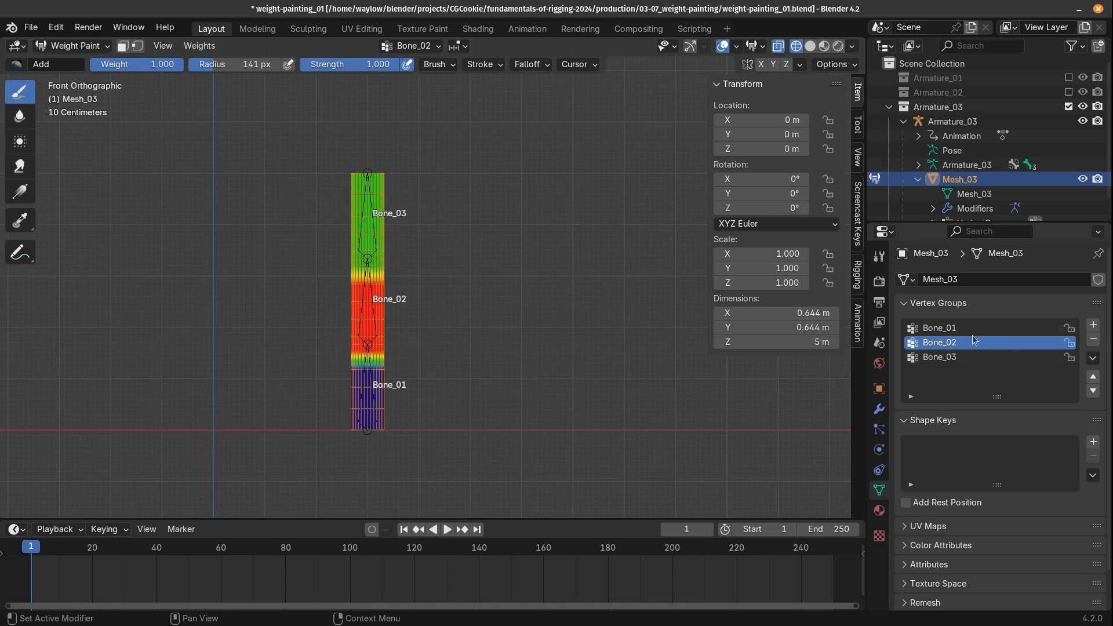
key("Tab")
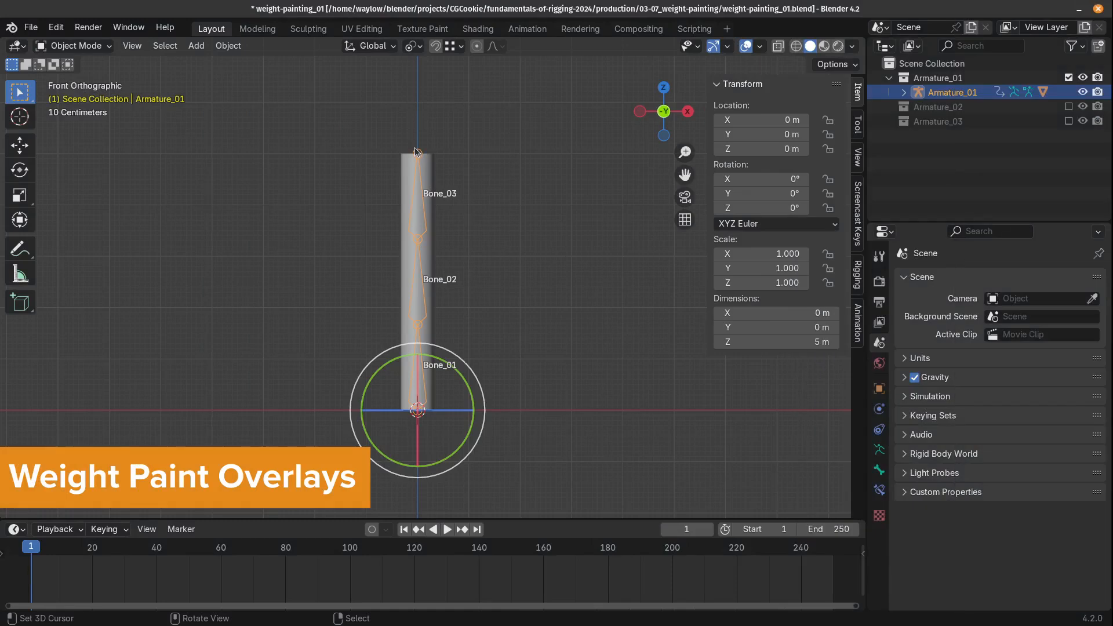
View Mesh_01 in Weight Paint mode with only the mesh selected, and return to Object Mode
left_click(411, 166)
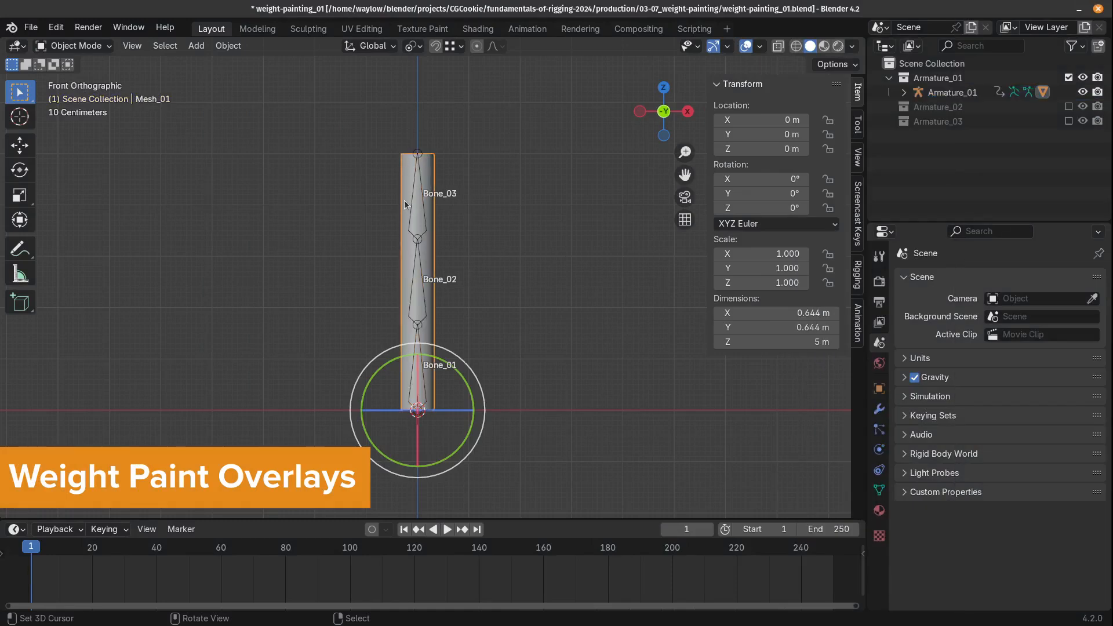
key("ctrl+Tab")
left_click(293, 146)
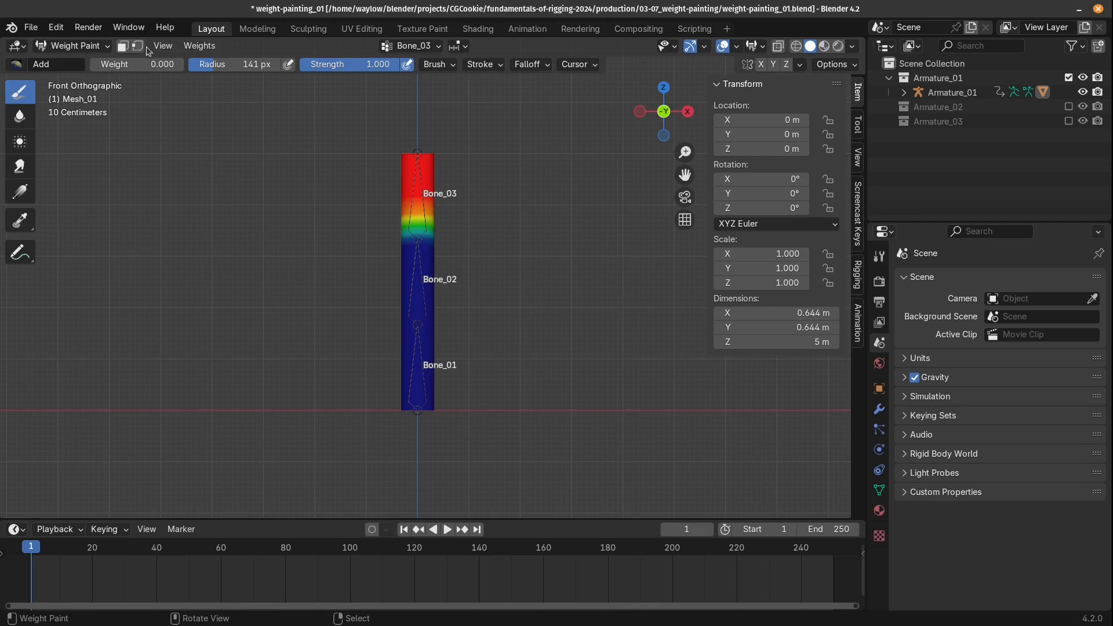
key("ctrl+Tab")
left_click(315, 246)
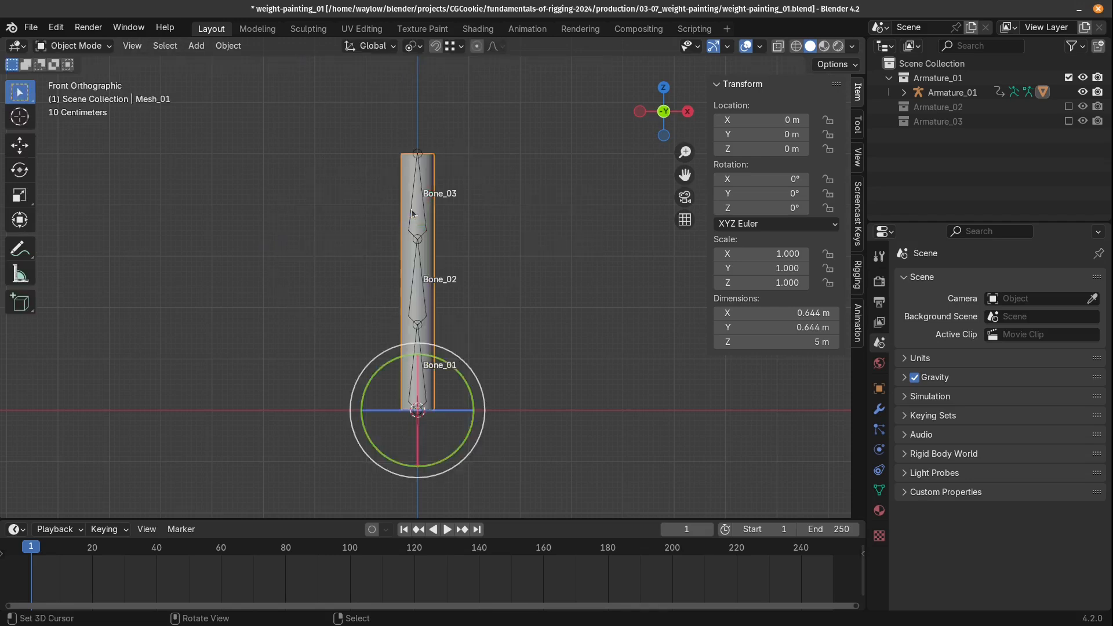
Select Armature_01 together with Mesh_01 as the active object and enter Weight Paint mode
left_click(421, 188)
left_click(424, 166, "shift")
key("ctrl+Tab")
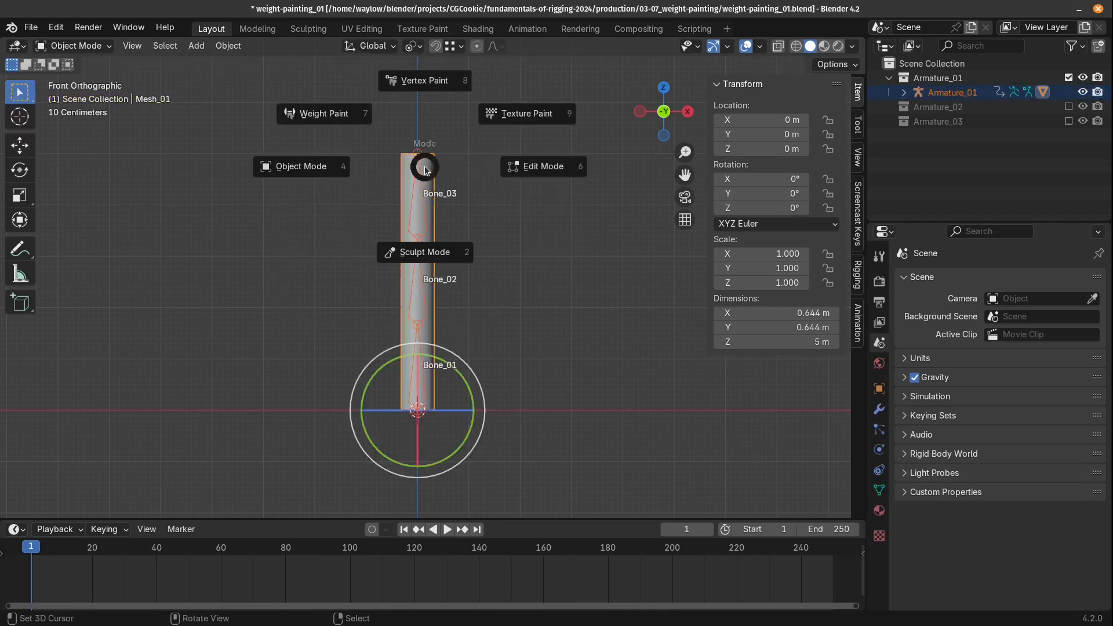
left_click(365, 114)
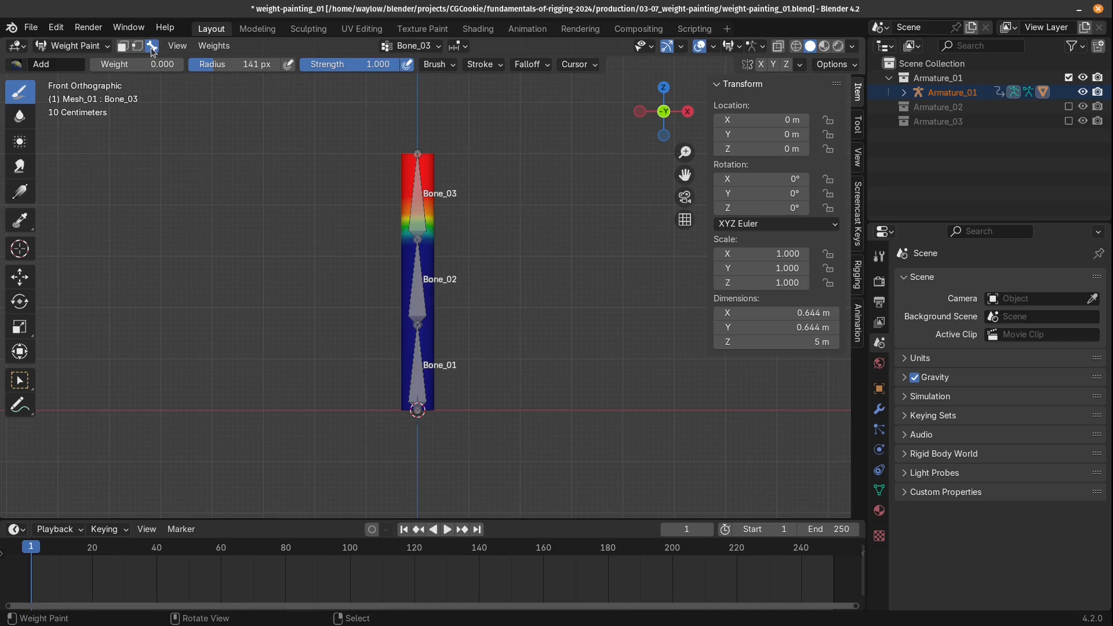
Inspect the weights of Bone_03, Bone_02 and Bone_01 on Mesh_01, ending on Bone_03
right_click(420, 212)
right_click(418, 295)
right_click(427, 384)
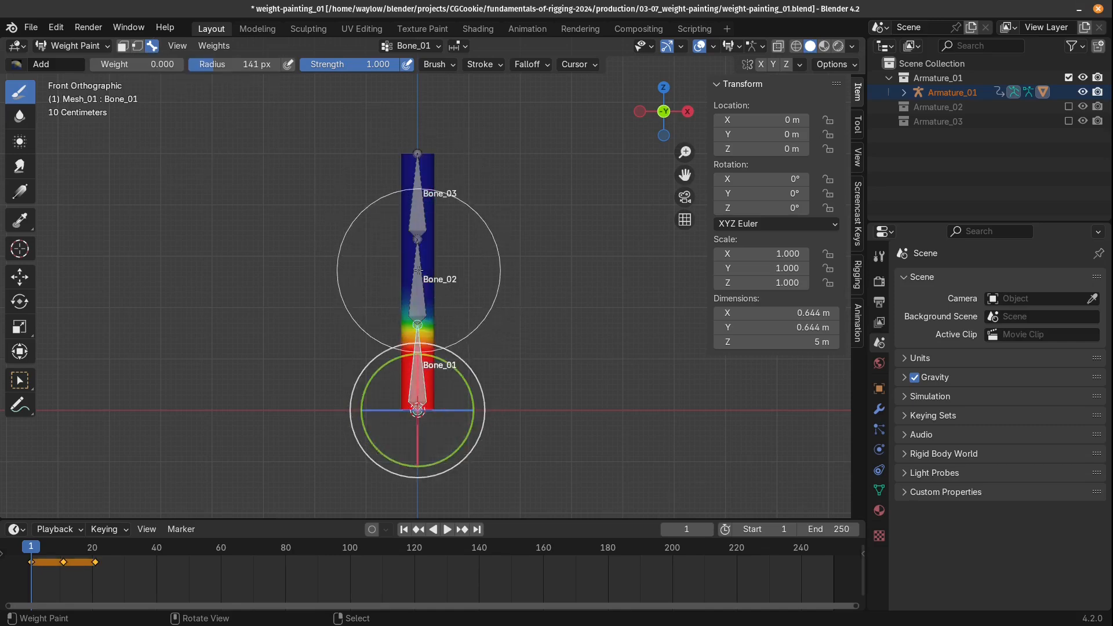
right_click(417, 214)
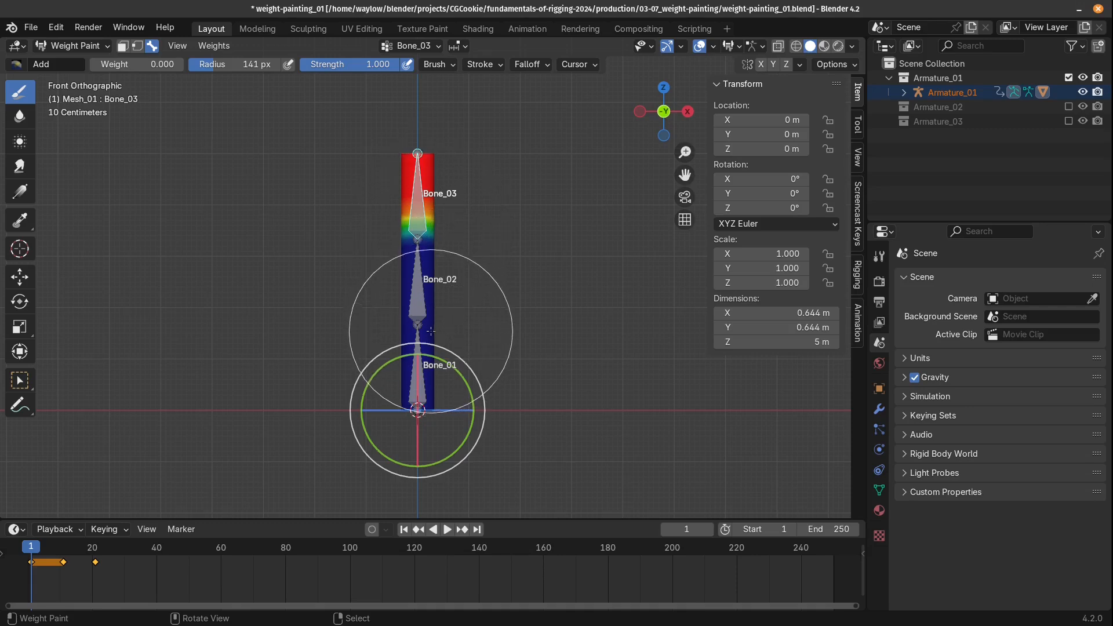
In the weight paint overlays, set Zero Weights to Active, leave Opacity at 1.000 after trying it, and enable weight contours
left_click(739, 48)
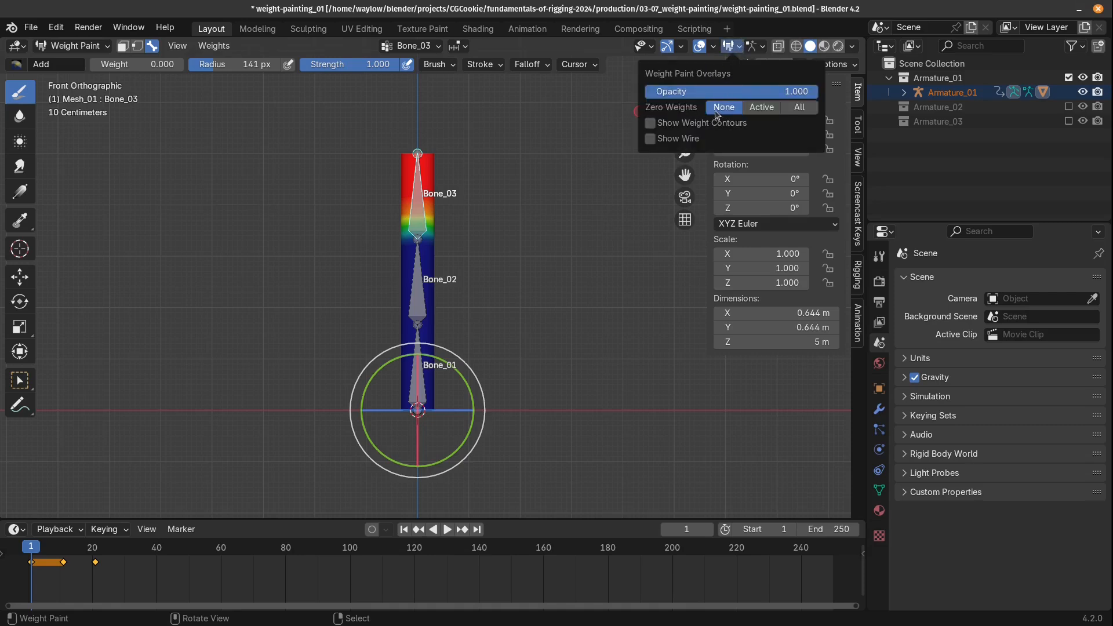
left_click(762, 108)
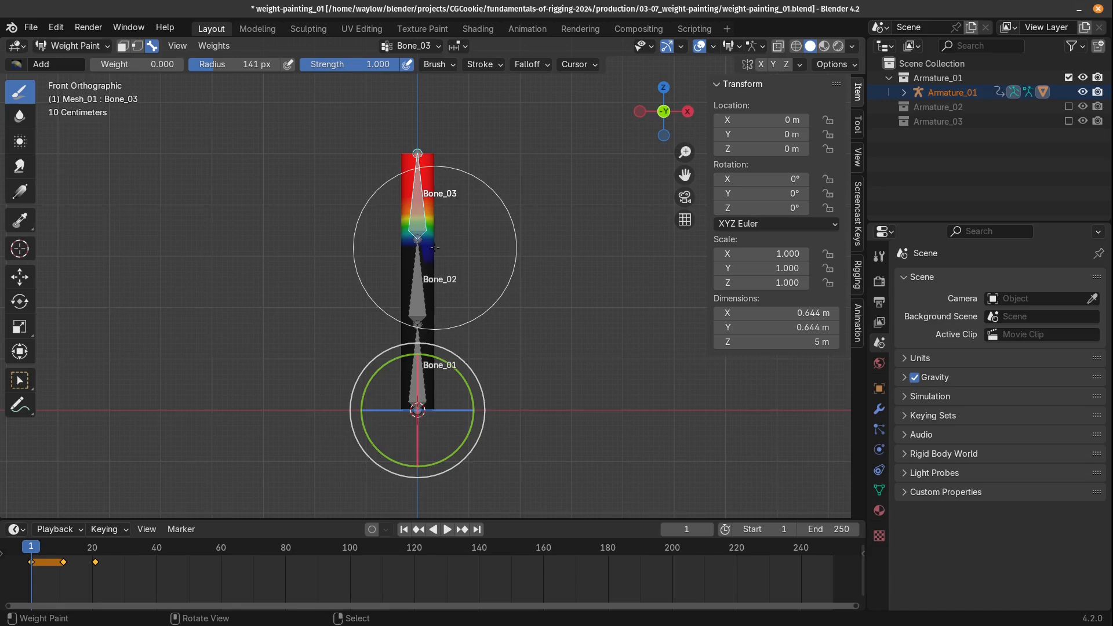
left_click(739, 46)
mouse_move(747, 91)
left_mouse_down()
mouse_move(698, 91)
mouse_move(817, 91)
left_mouse_up()
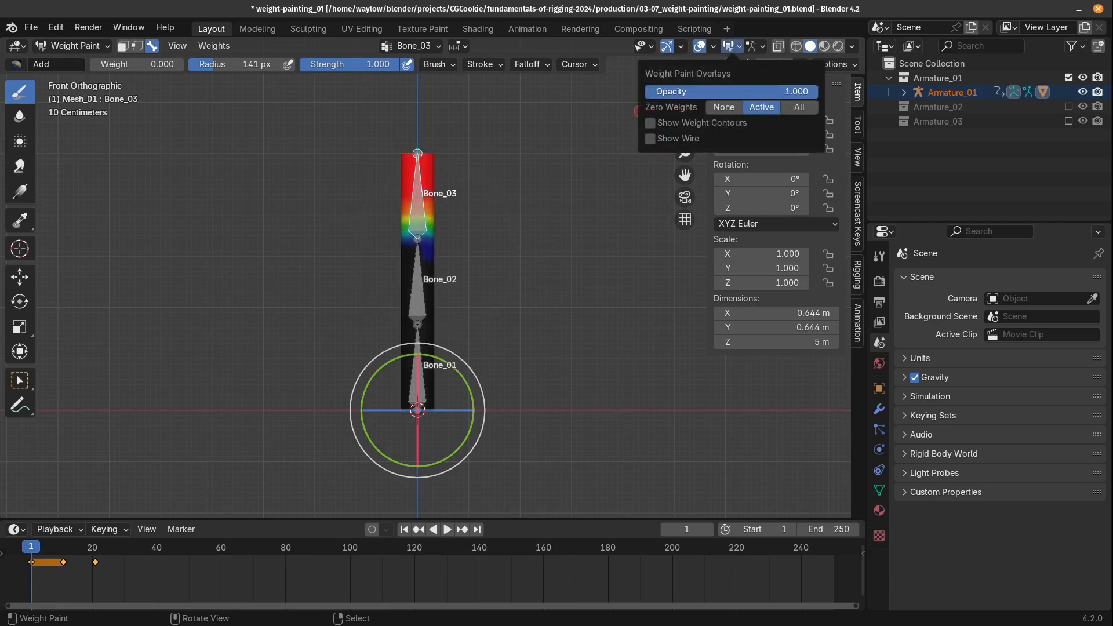
left_click(652, 127)
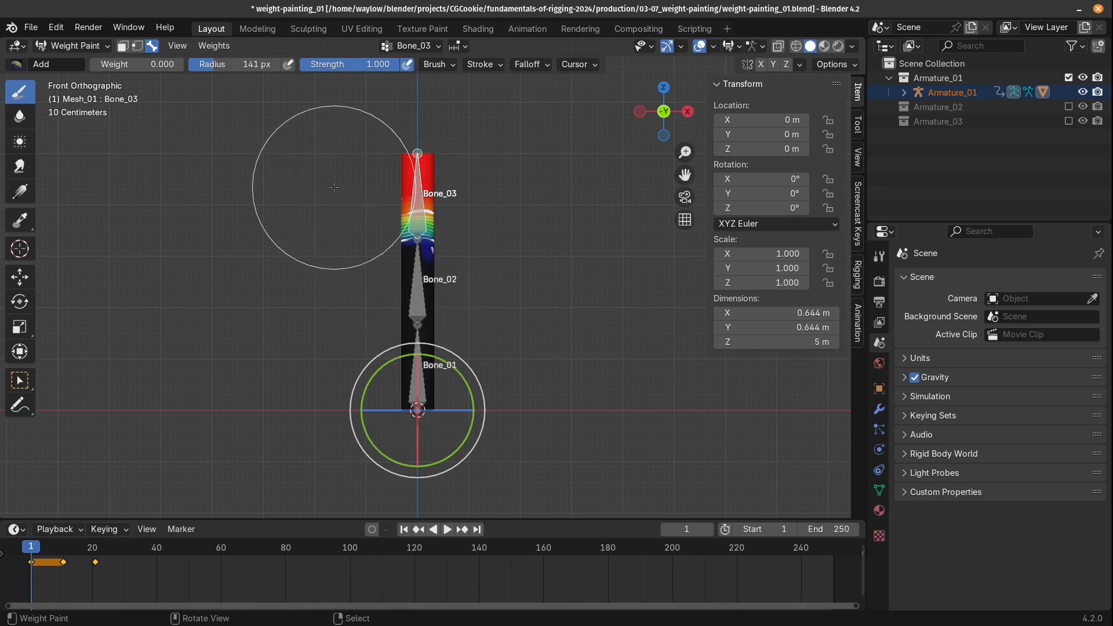
Set the brush weight to 1.000 and paint Bone_03's influence down toward Bone_02 on Mesh_01
left_click_drag(119, 65, 188, 65)
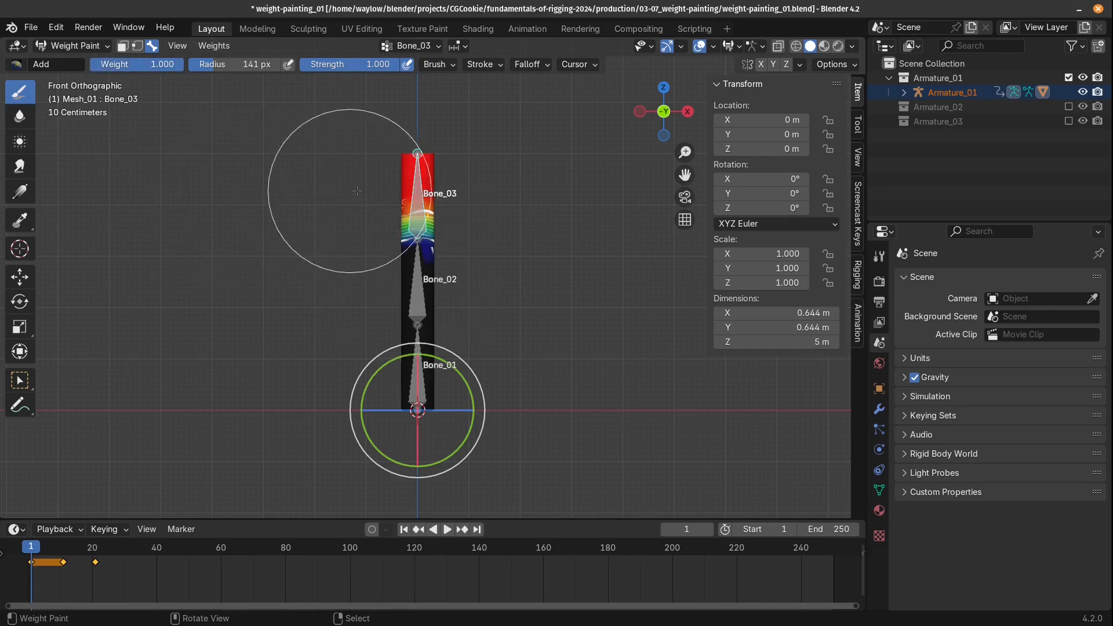
mouse_move(357, 190)
left_mouse_down()
mouse_move(412, 192)
mouse_move(401, 191)
mouse_move(414, 194)
mouse_move(405, 193)
mouse_move(410, 209)
mouse_move(376, 211)
mouse_move(425, 217)
mouse_move(415, 214)
left_mouse_up()
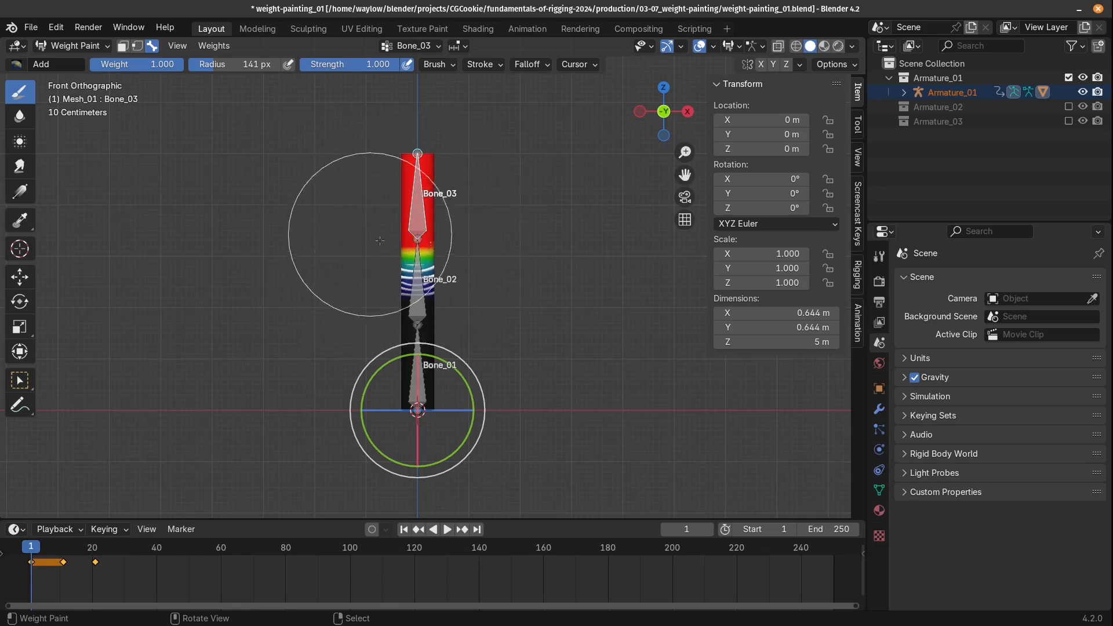
Make Bone_02 the active bone, turn off weight contours, and try the Show Wire weight paint overlay
left_click(441, 261, "ctrl")
left_click(739, 46)
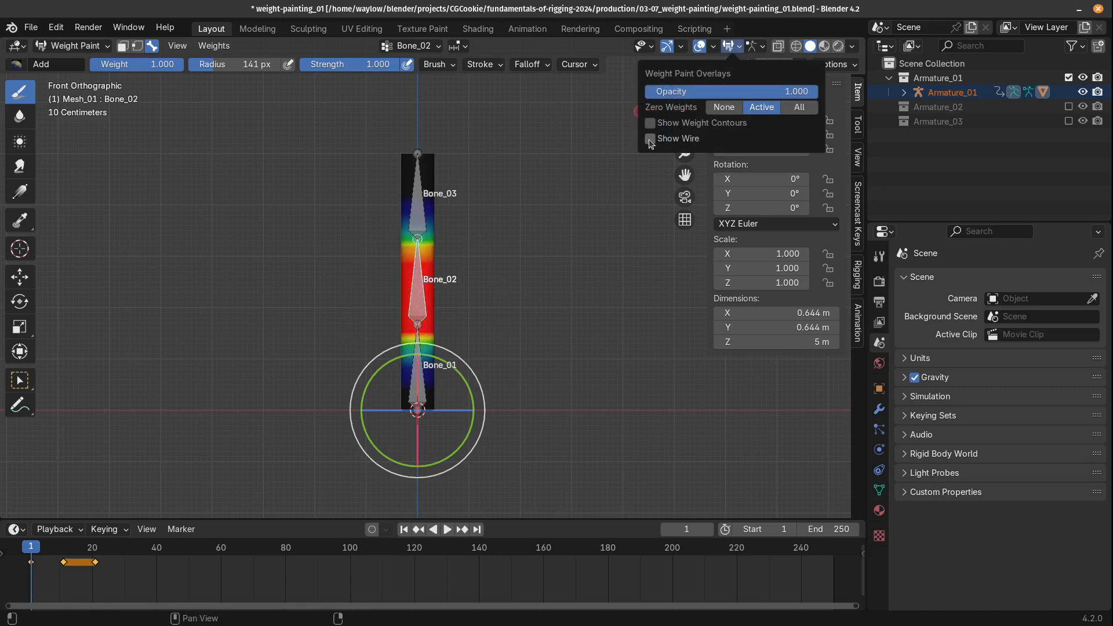
left_click(650, 139)
middle_click_drag(582, 185, 553, 233)
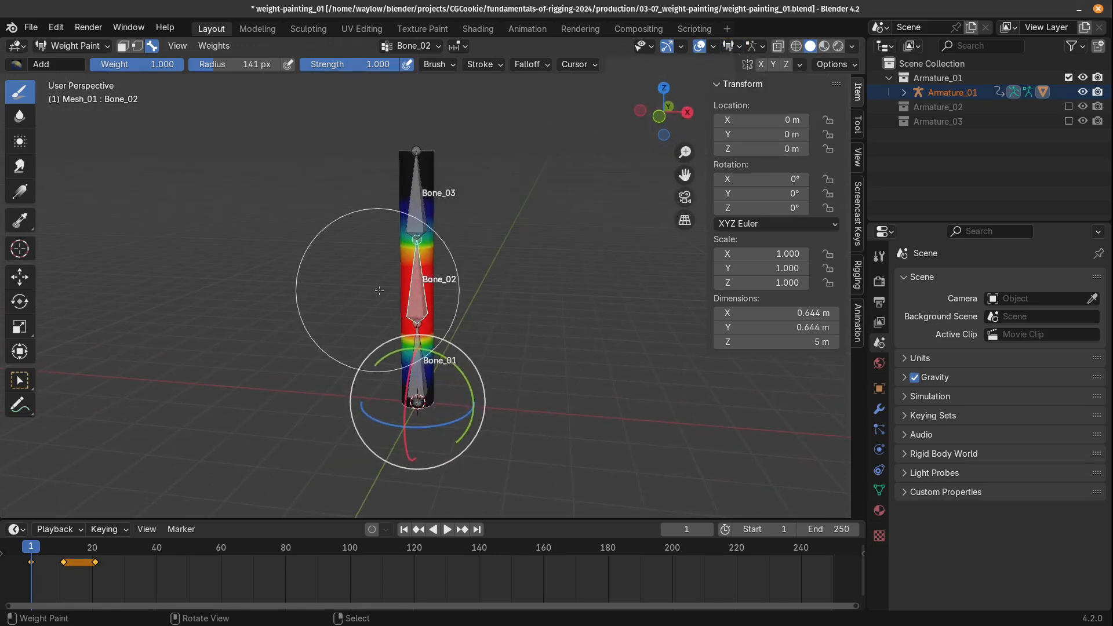
Enable the Wireframe viewport overlay and examine Bone_02's weights against the mesh topology up close
left_click(714, 46)
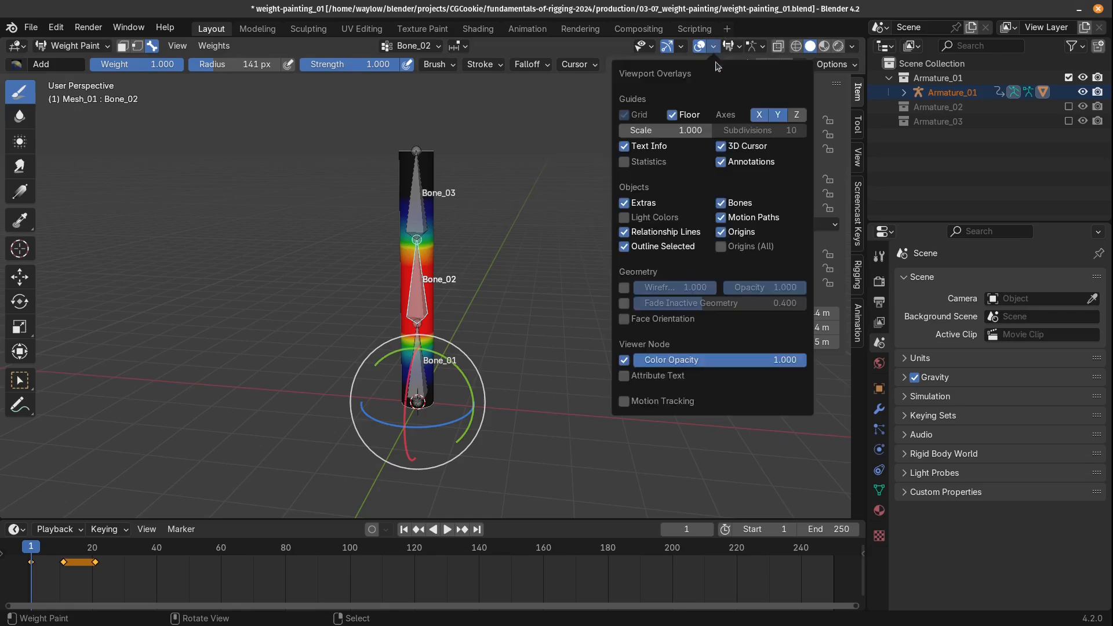
left_click(624, 288)
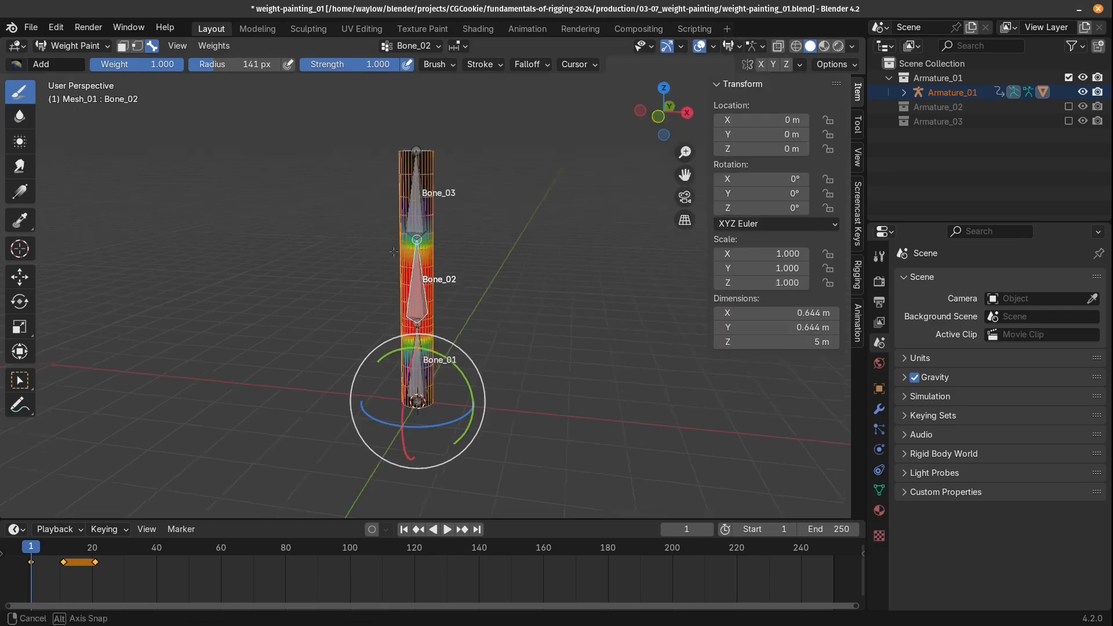
scroll(371, 253, "up", 5)
middle_click_drag(419, 223, 465, 277)
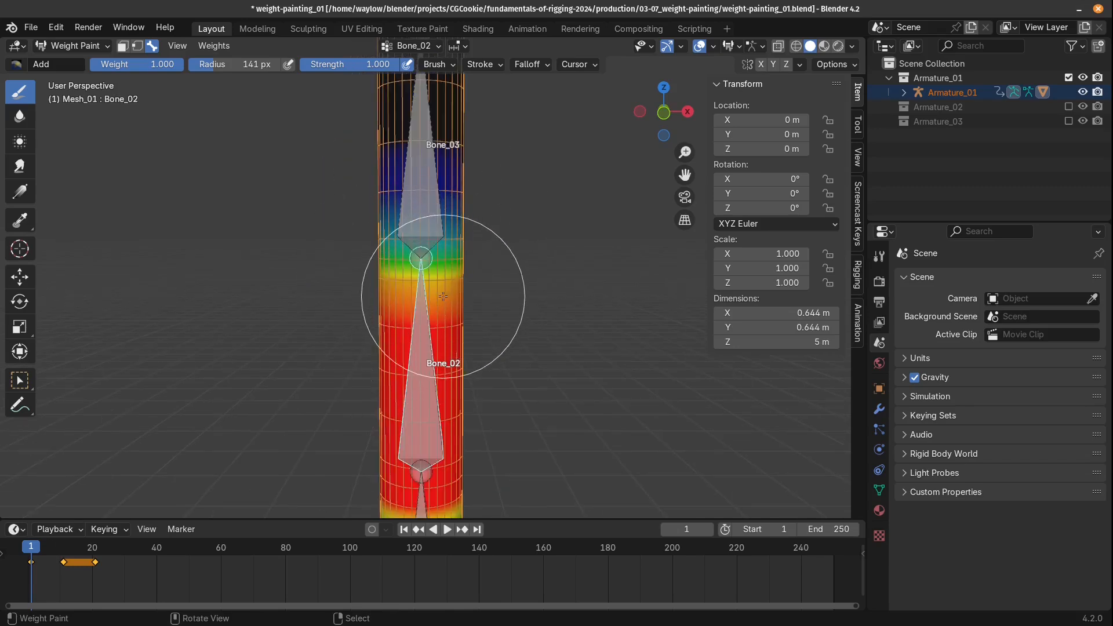
scroll(388, 260, "up", 1)
In the normalize_weights_01 file, paint Suzanne's whole head with weight 1.000 for Bone_02
left_click_drag(342, 260, 519, 250)
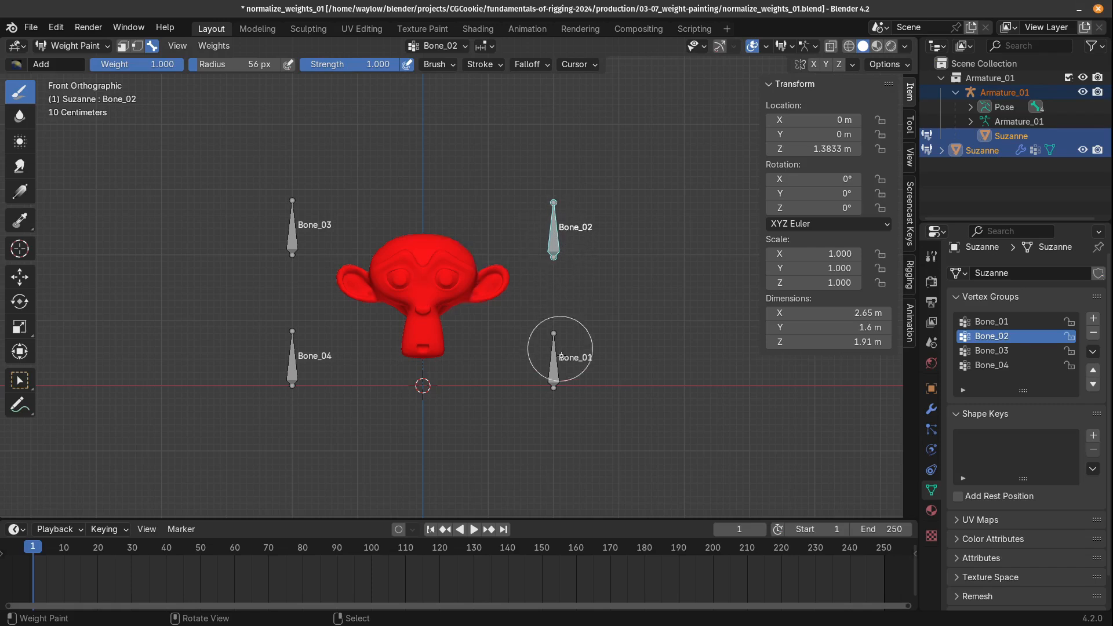
Make Bone_01, Bone_04 and Bone_03 active in turn to examine their weights on Suzanne
left_click(553, 359, "ctrl")
left_click(292, 358, "ctrl")
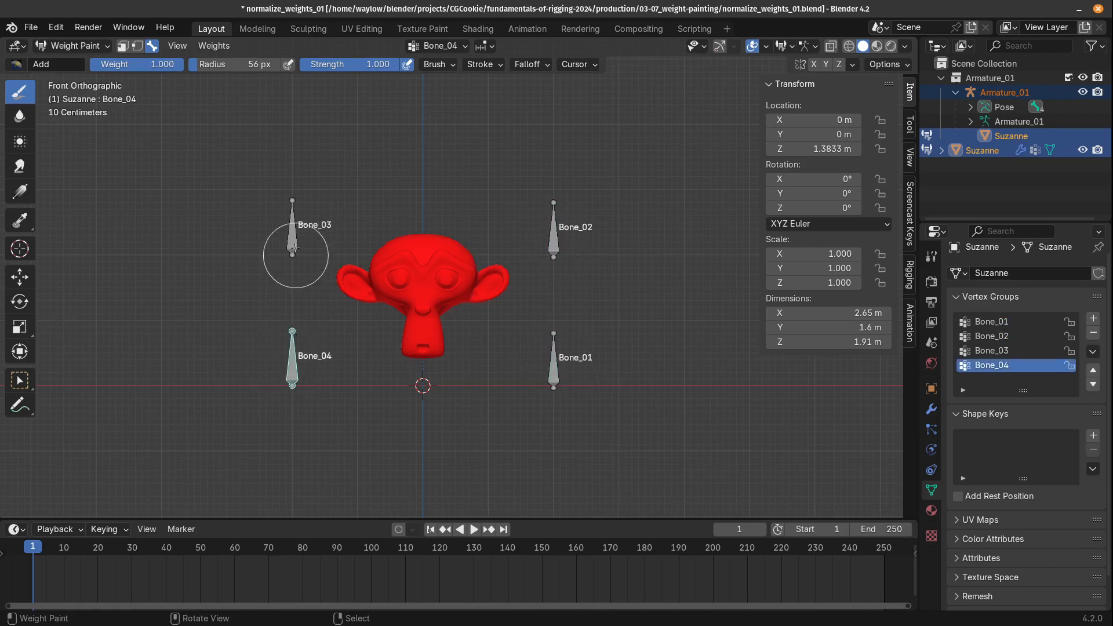
left_click(292, 232, "ctrl")
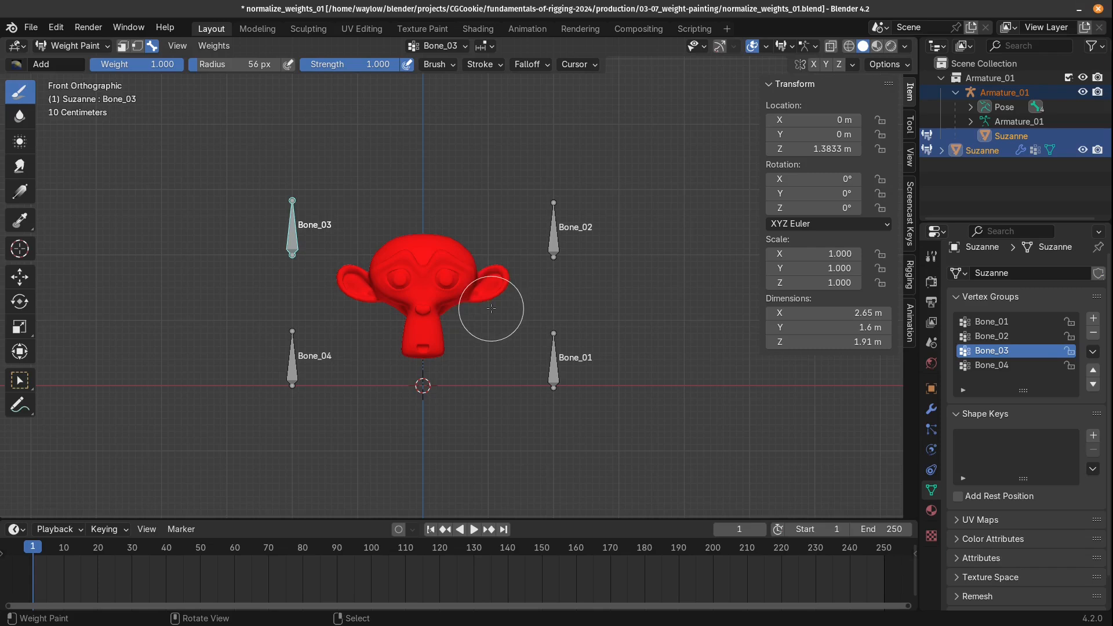
Move Bone_02 outward and up by about 2.29 m in X and 2.16 m in Z
right_click(552, 244)
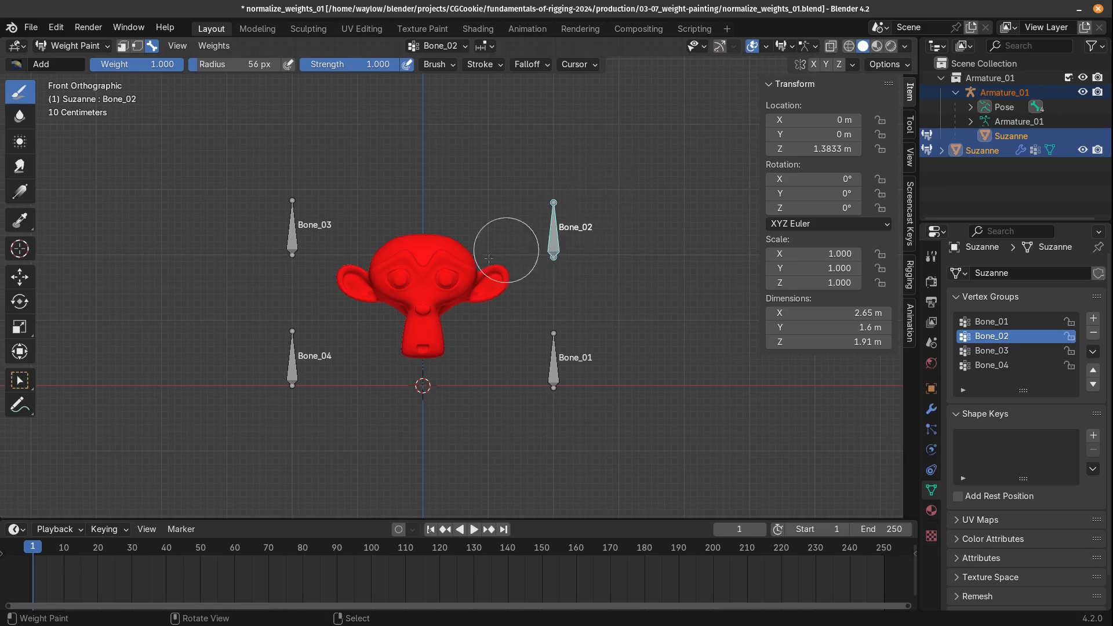
key("g")
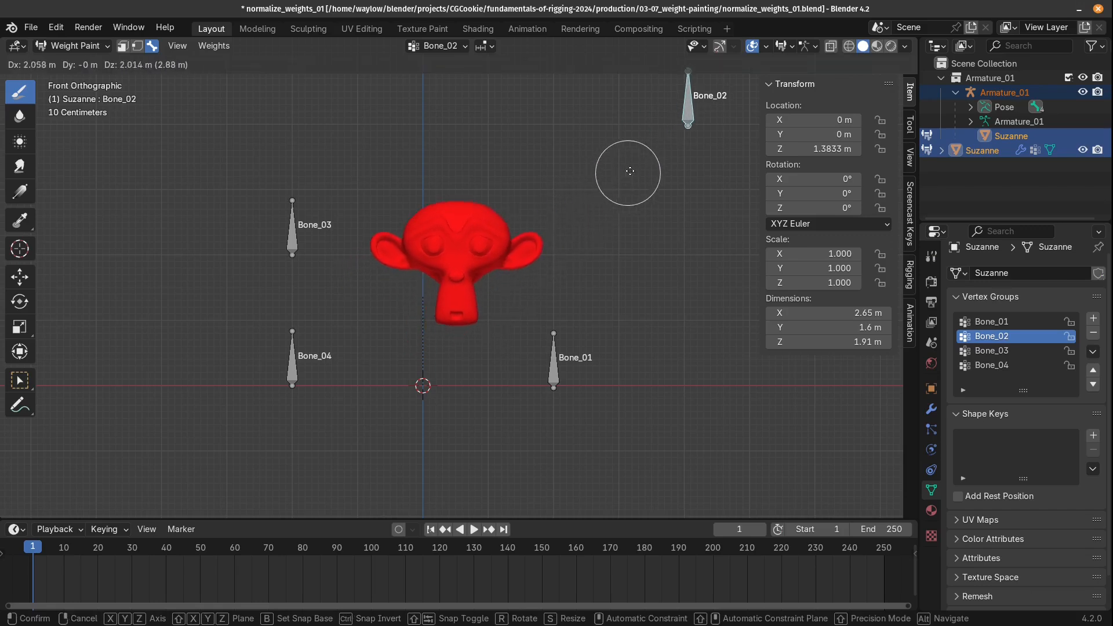
left_click(641, 164)
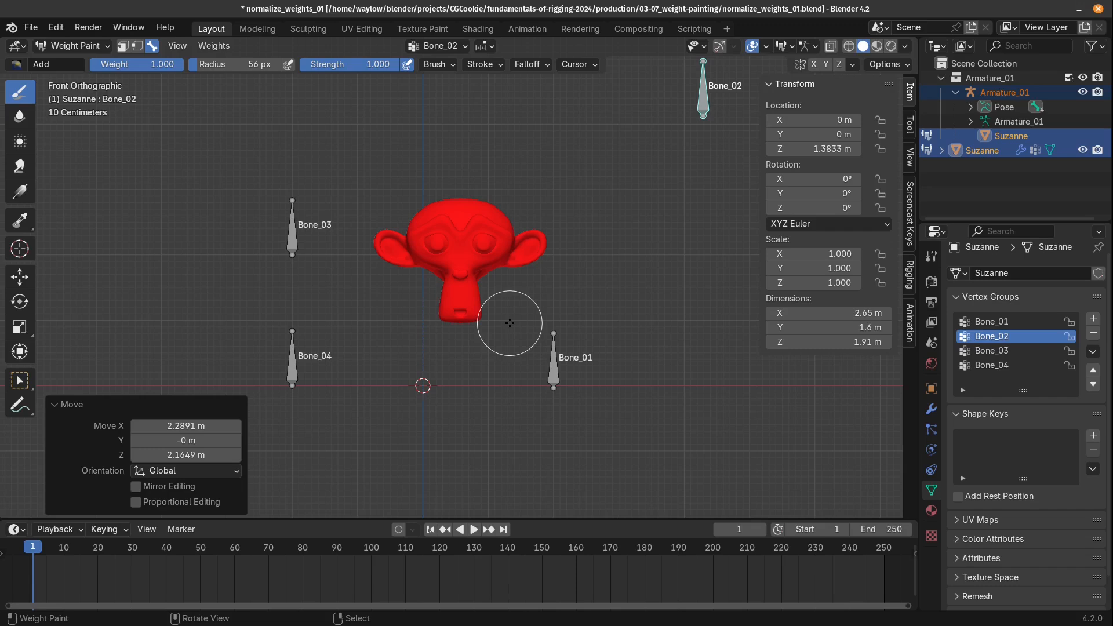
Normalize the vertex weights of Suzanne's deform groups in Edit Mode and return to Weight Paint mode
key("Tab")
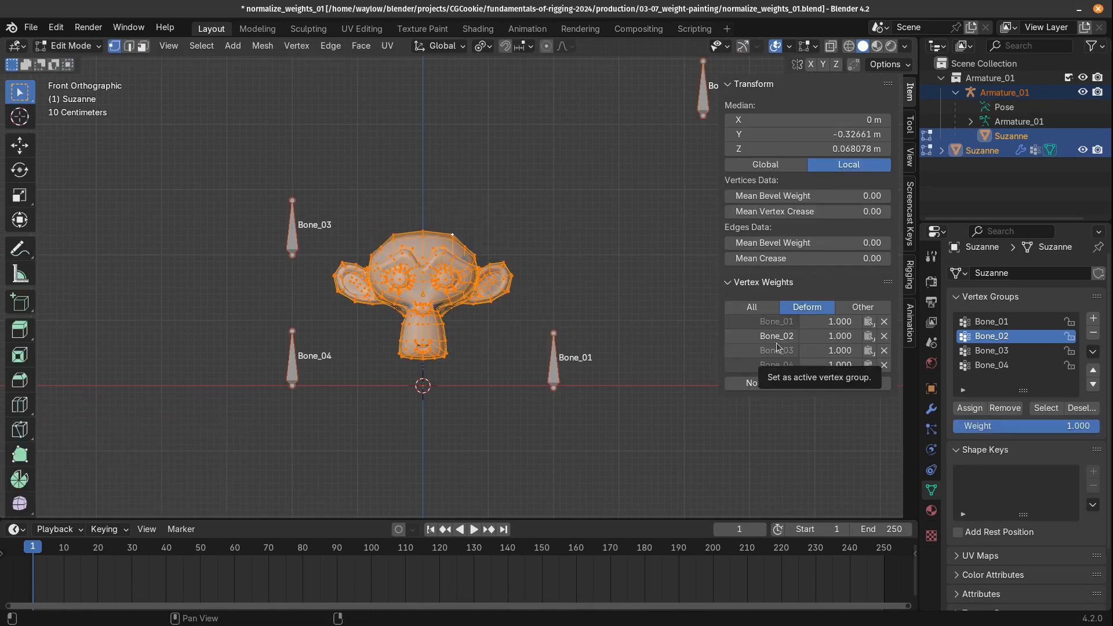
left_click(757, 384)
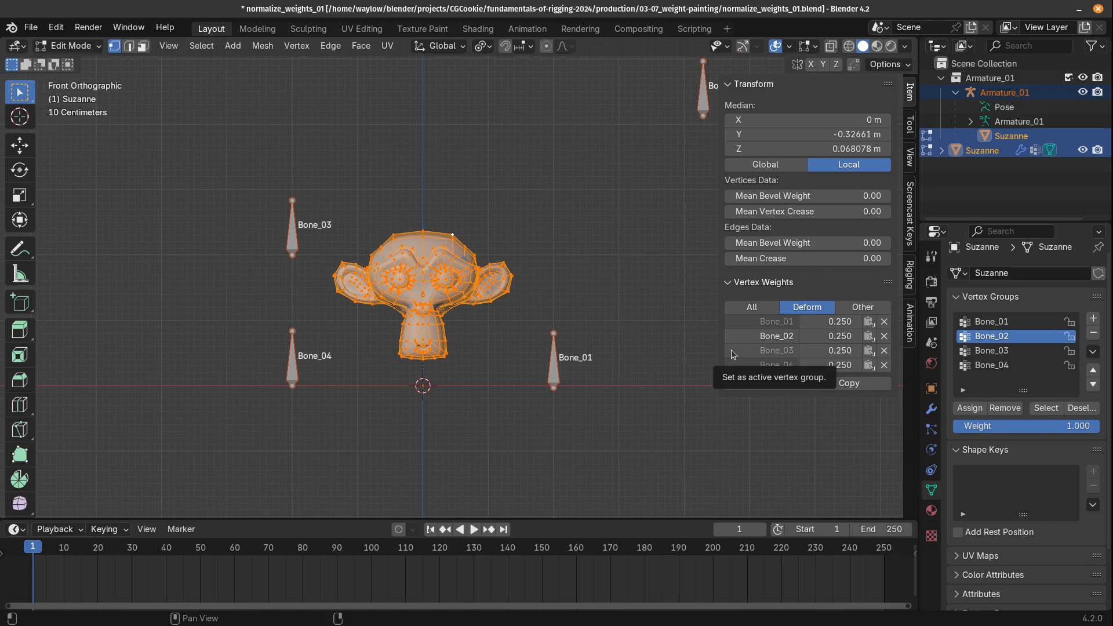
key("ctrl+Tab")
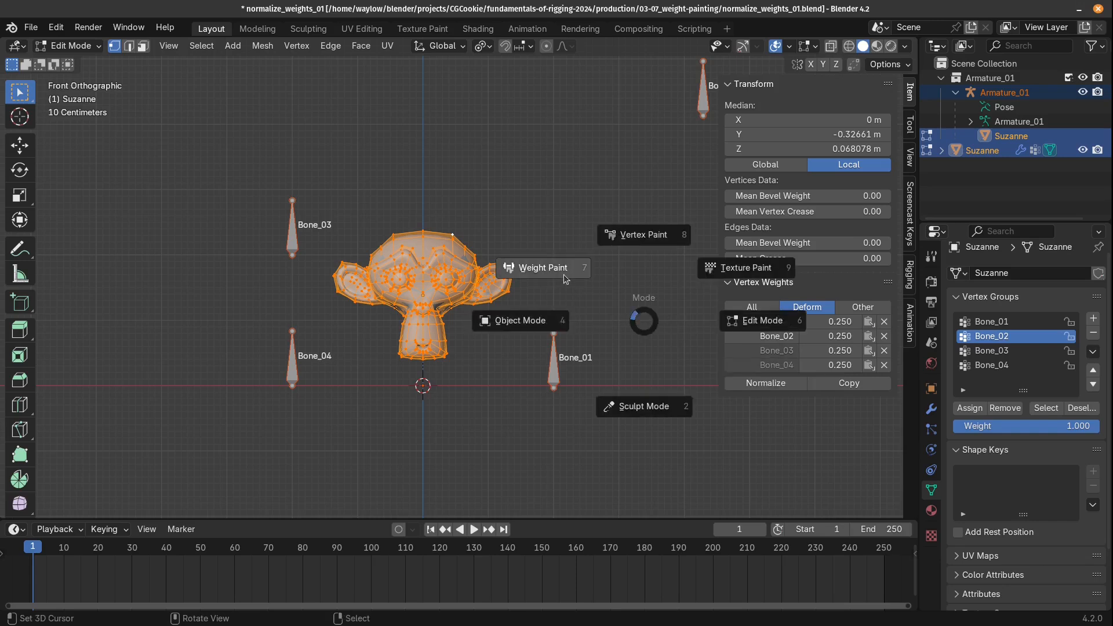
left_click(551, 254)
mouse_move(555, 245)
middle_mouse_down()
mouse_move(501, 284)
mouse_move(571, 260)
middle_mouse_up()
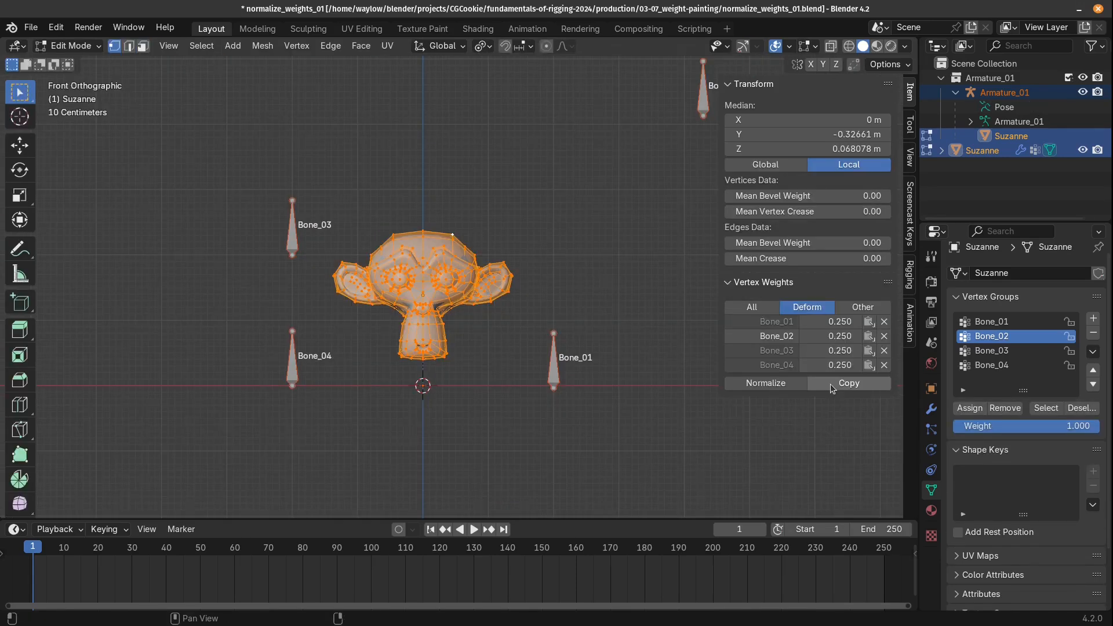
key("ctrl+Tab")
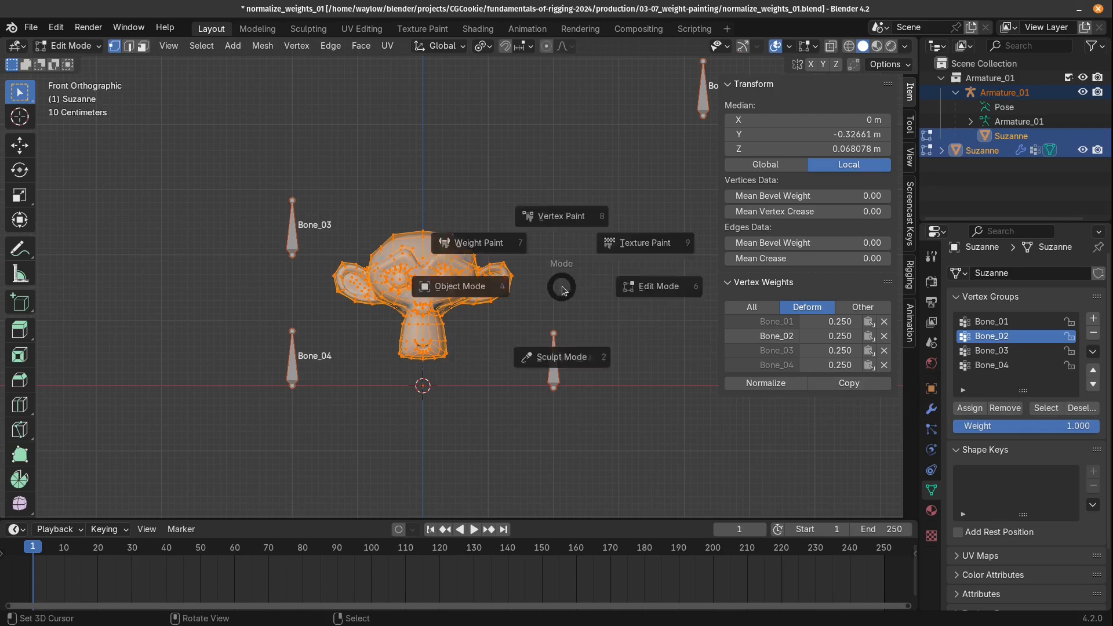
left_click(504, 246)
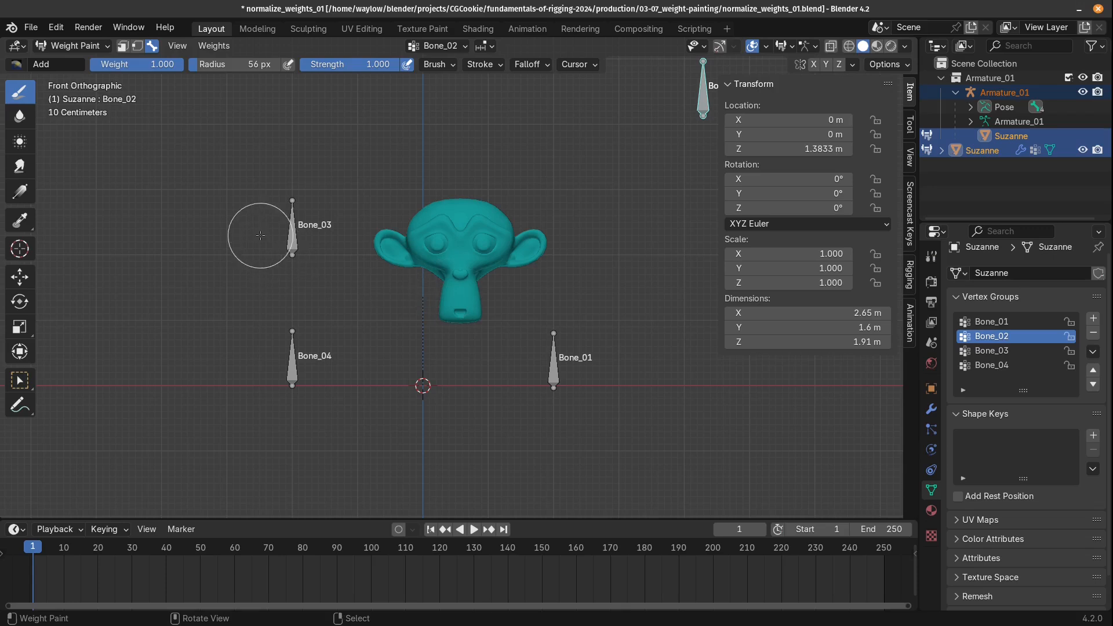
Move Bone_03 about -1.22 m in X and 2.18 m in Z, Bone_04 about -2.31 m and -1.06 m, and Bone_01 outward
right_click(293, 239)
key("g")
left_click(322, 190)
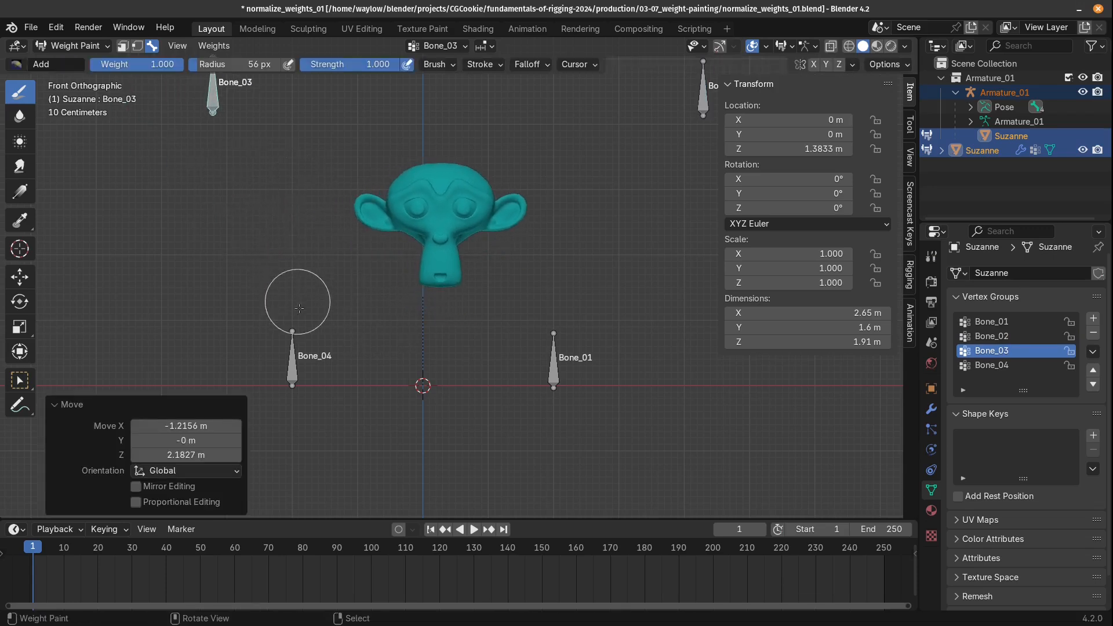
right_click(293, 357)
key("g")
left_click(151, 436)
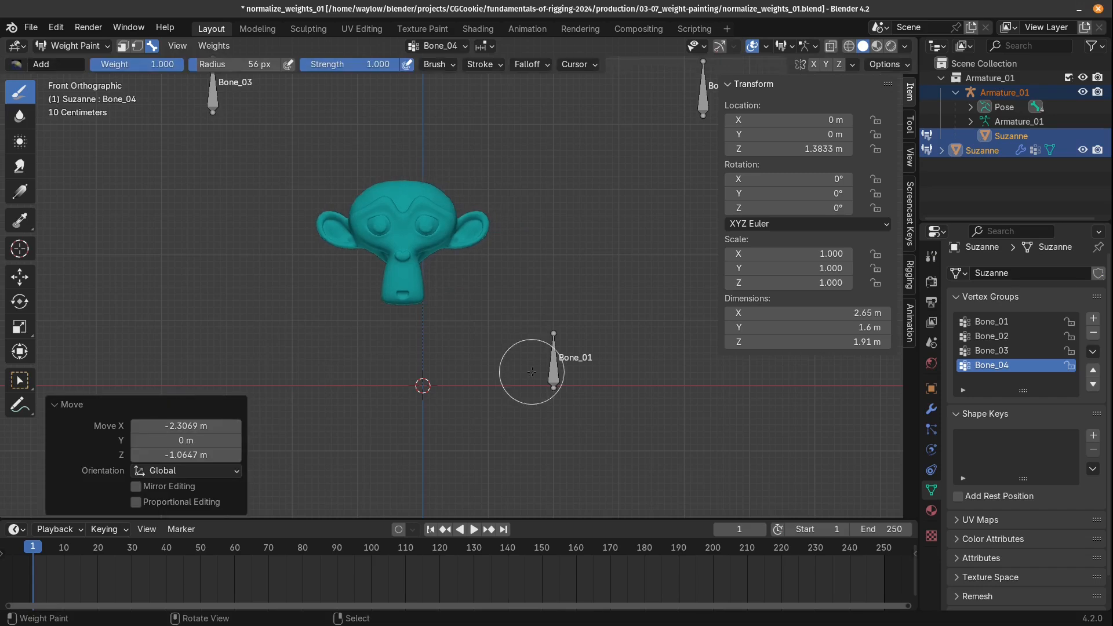
right_click(553, 365)
key("g")
left_click(619, 413)
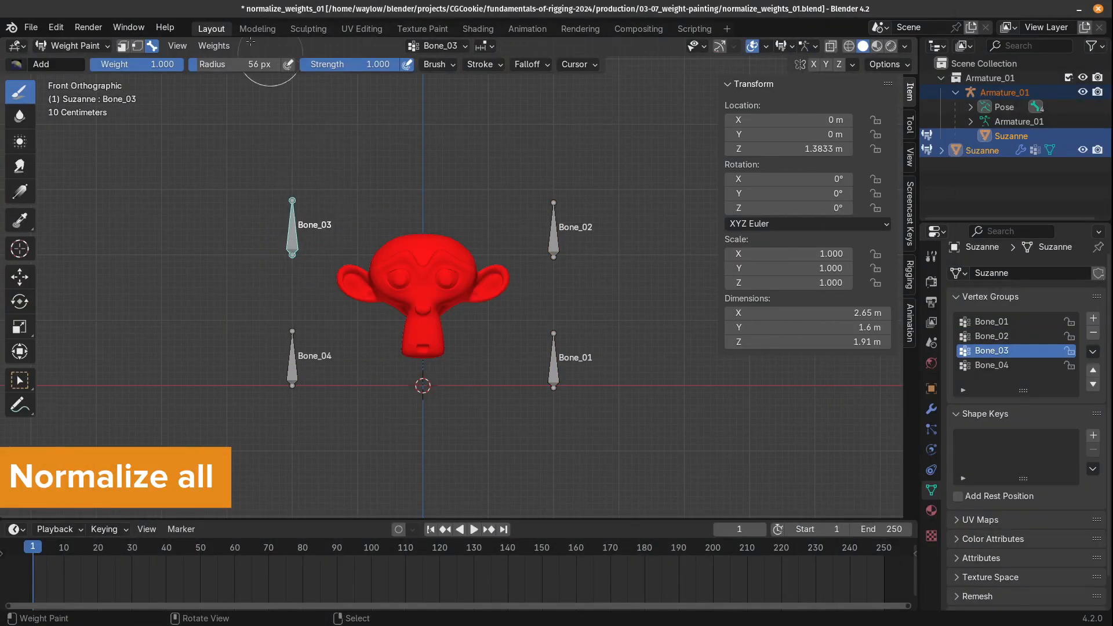
Run Normalize All on Suzanne's vertex groups with Lock Active off and the Deform Pose Bones subset
left_click(213, 46)
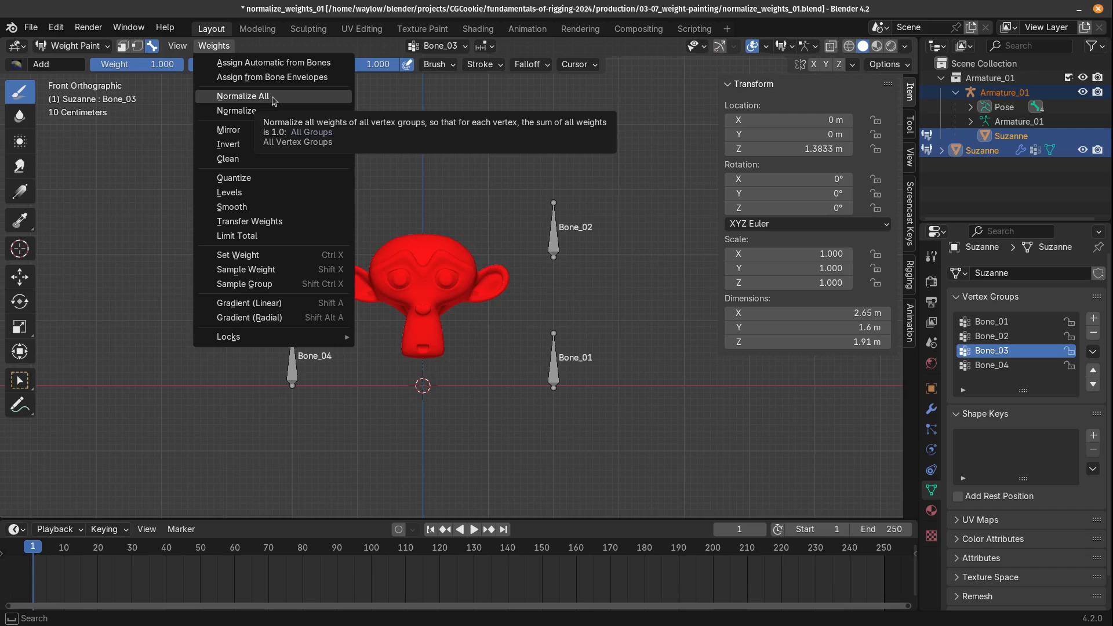
left_click(274, 102)
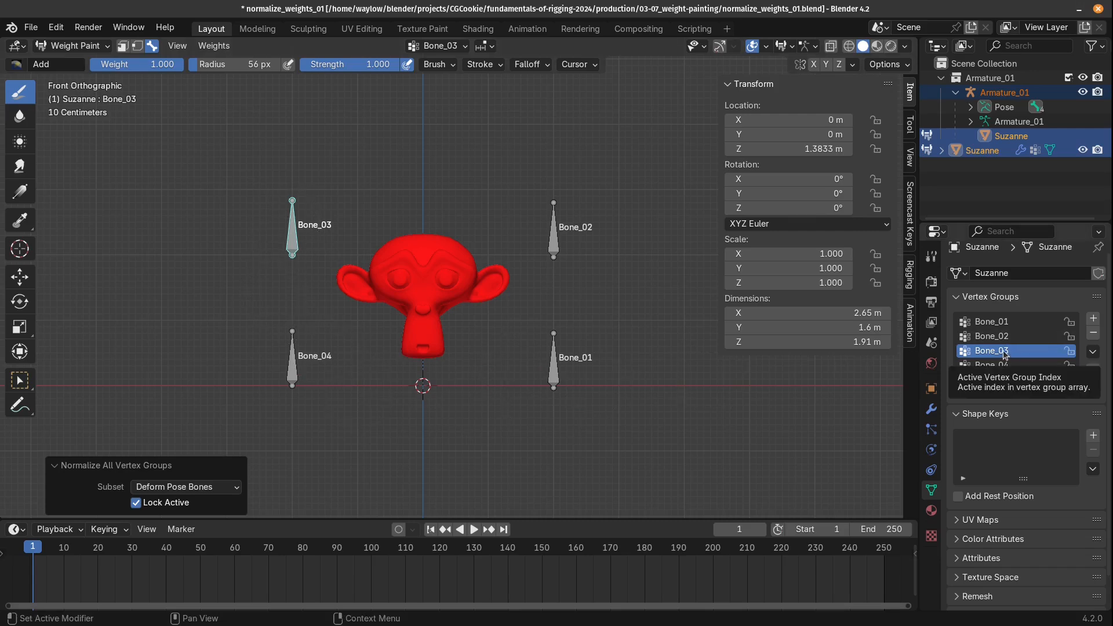
left_click(136, 503)
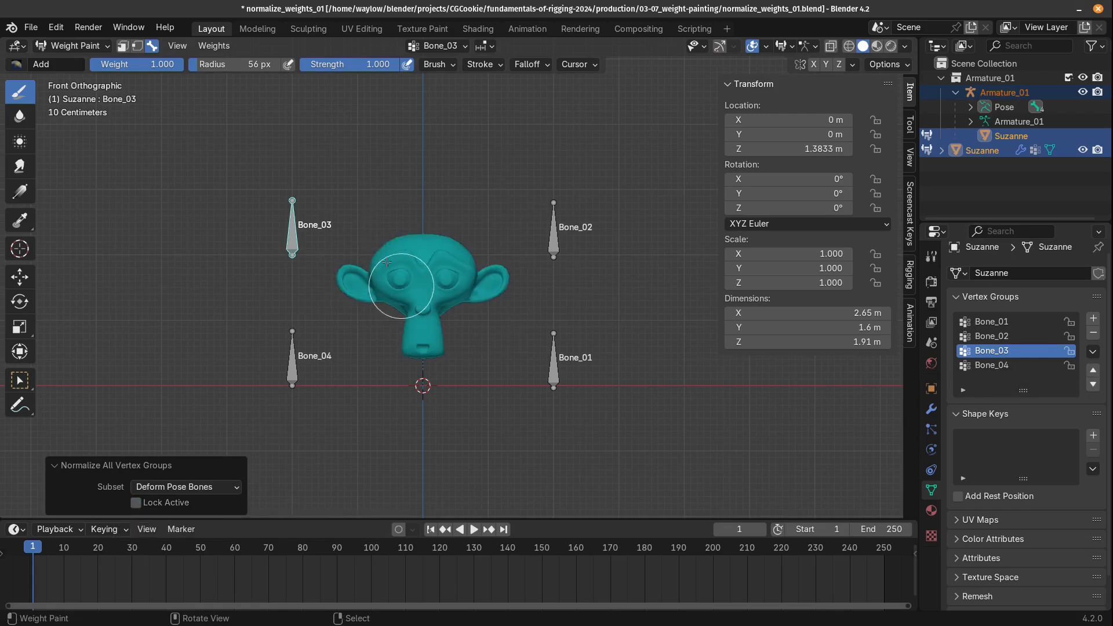
left_click(157, 490)
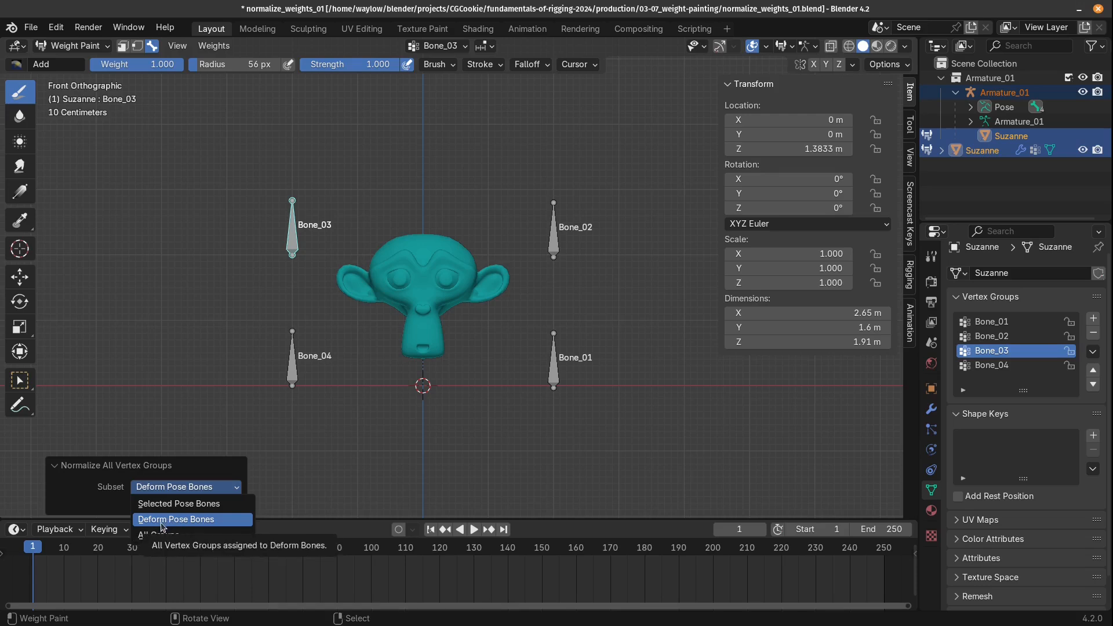
left_click(162, 520)
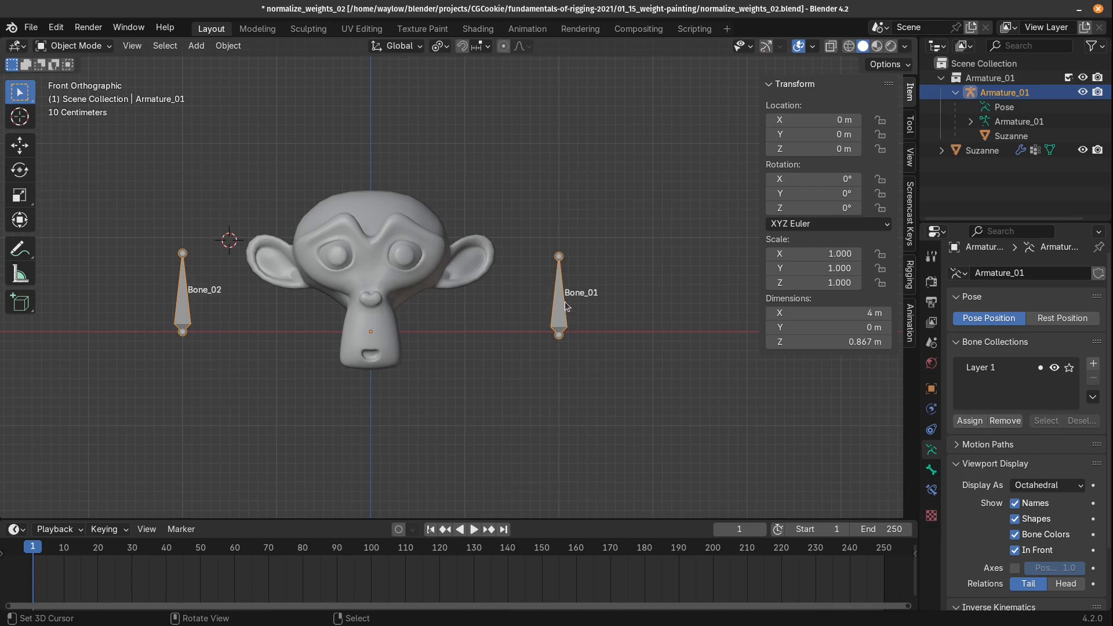
In the normalize_weights_02 file, select Suzanne and select all of the mesh's vertices in Edit Mode
key("Tab")
left_click(537, 299)
key("Tab")
left_click(367, 254)
right_click(368, 253)
key("Tab")
left_click(486, 253)
key("a")
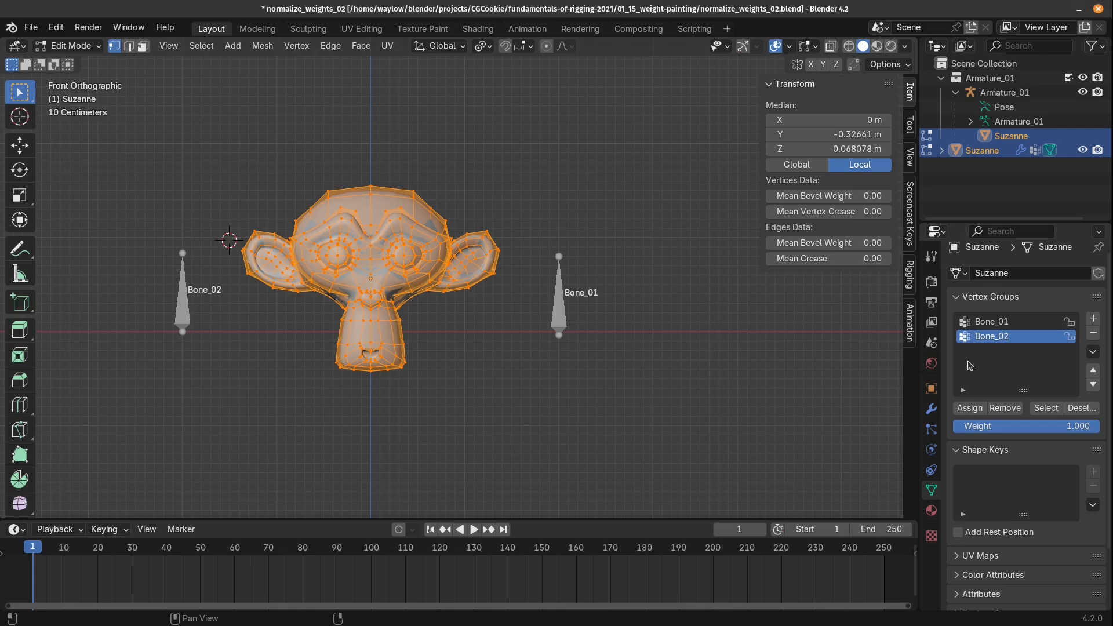
Assign all of Suzanne's vertices to the Bone_01 vertex group with weight 0.1 and return to Object Mode
left_click(997, 323)
left_click(1022, 427)
type("0.1")
key("Return")
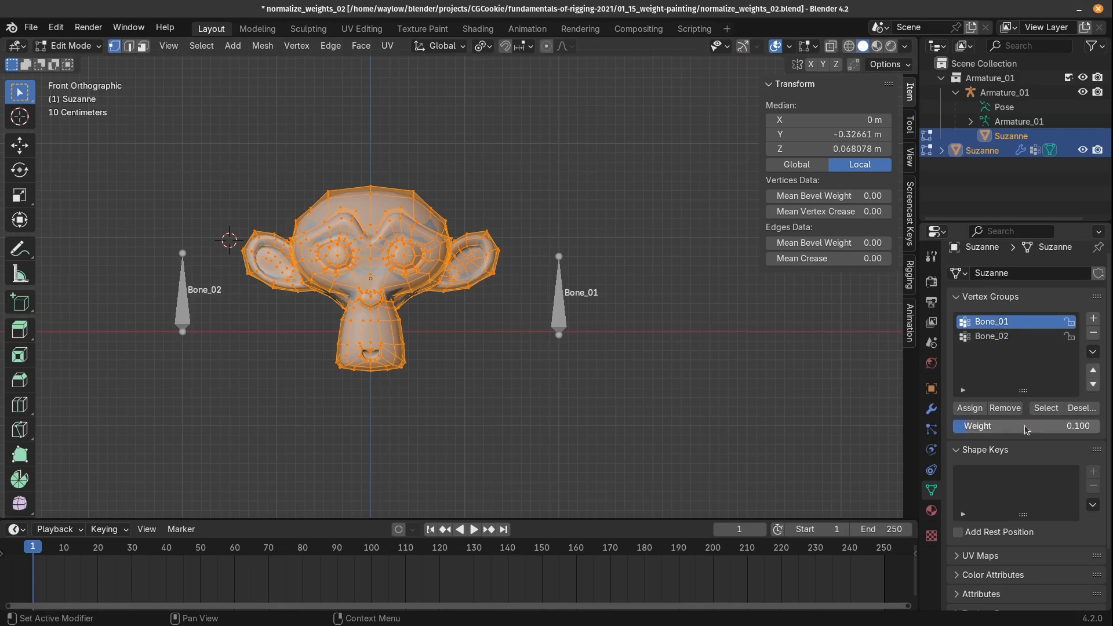
left_click(976, 410)
key("Tab")
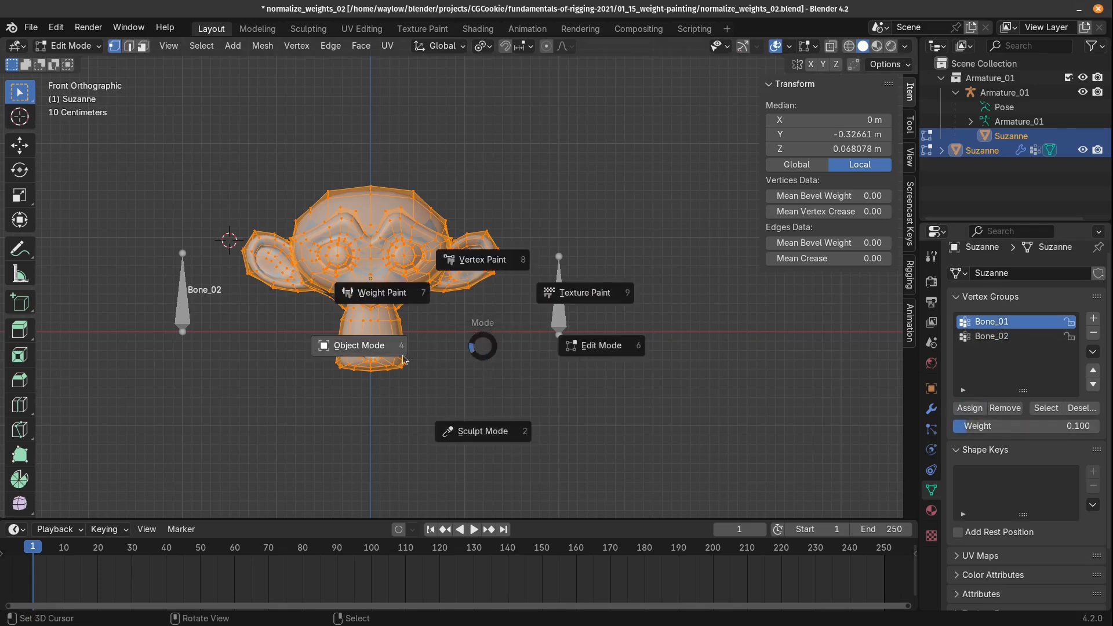
left_click(366, 345)
Test Bone_01's influence on Suzanne by moving it in Pose Mode, cancelling each move
left_click(570, 307)
key("Tab")
left_click(565, 323)
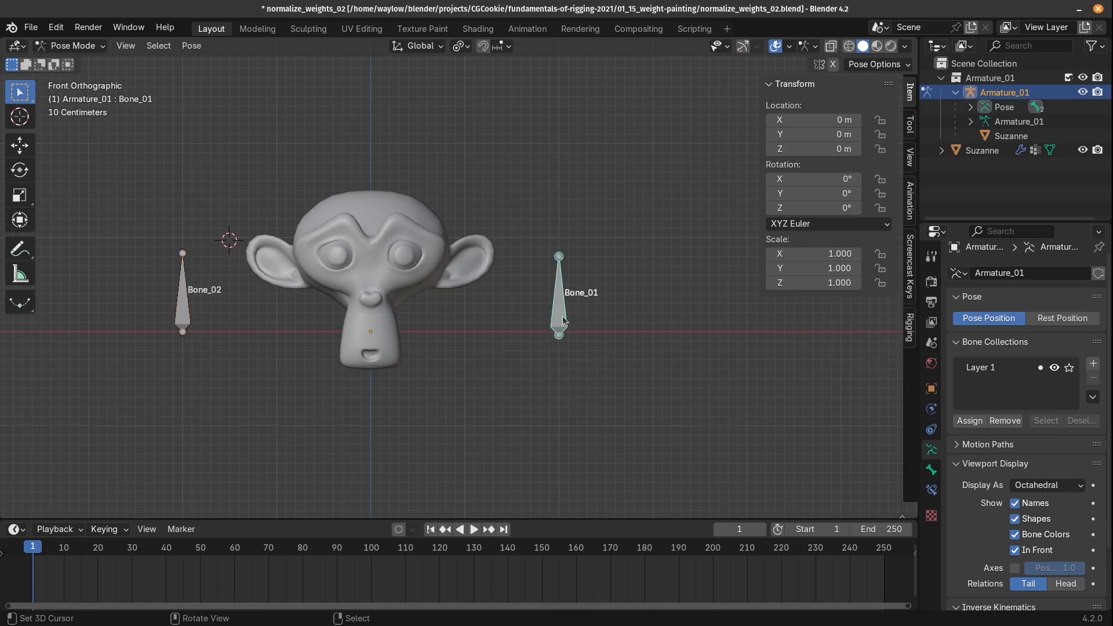
key("g")
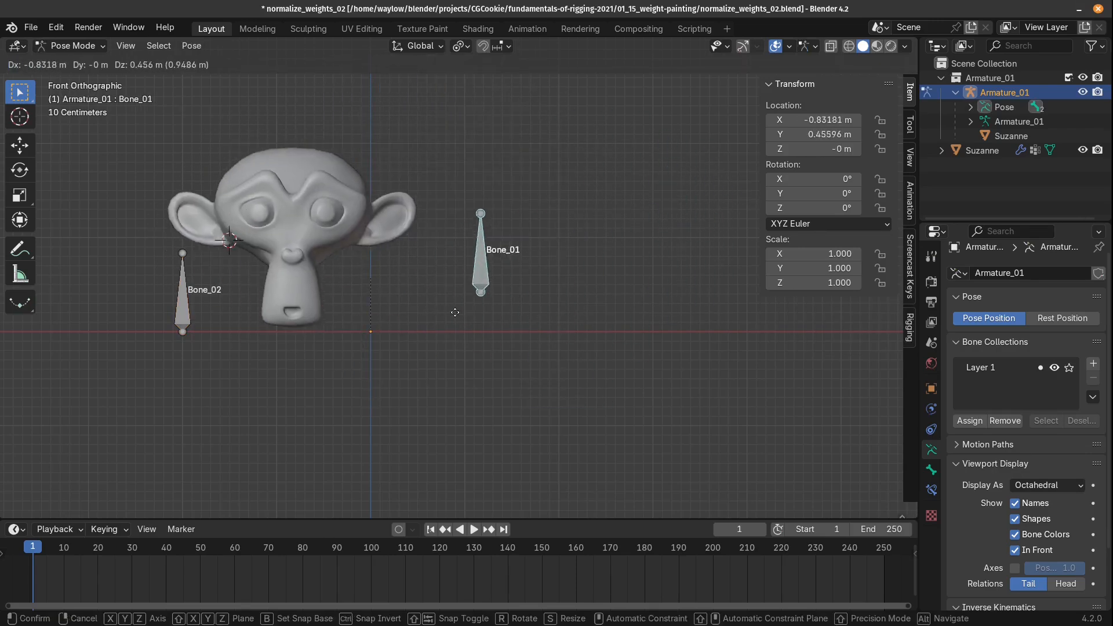
right_click(518, 309)
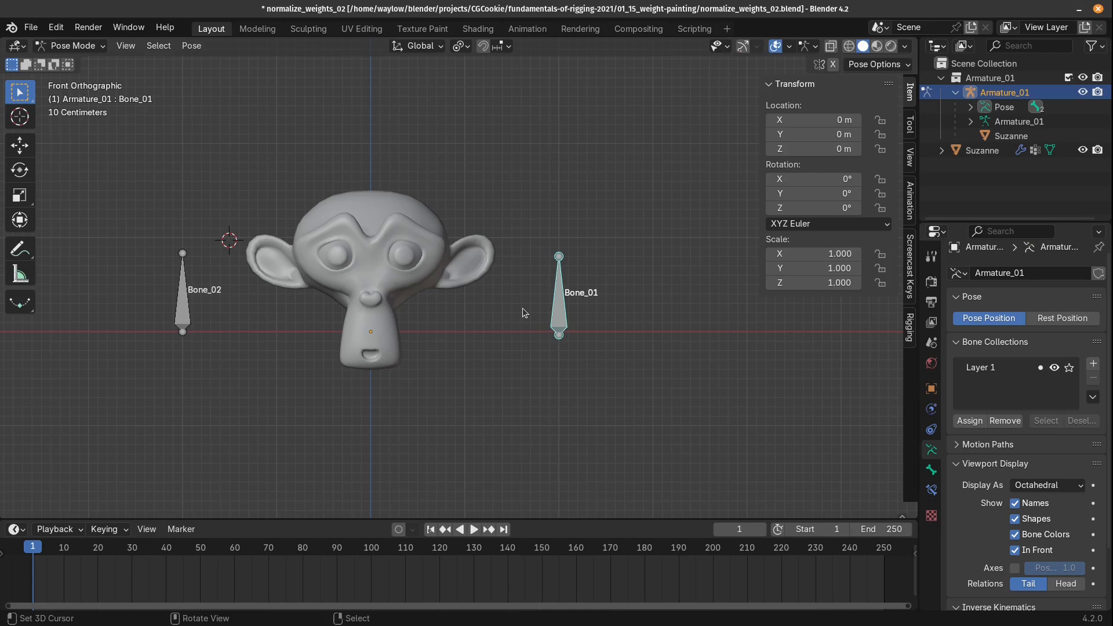
key("g")
key("Escape")
Assign all of Suzanne's vertices to the Bone_02 vertex group with weight 0.9 and return to Object Mode
left_click(387, 290)
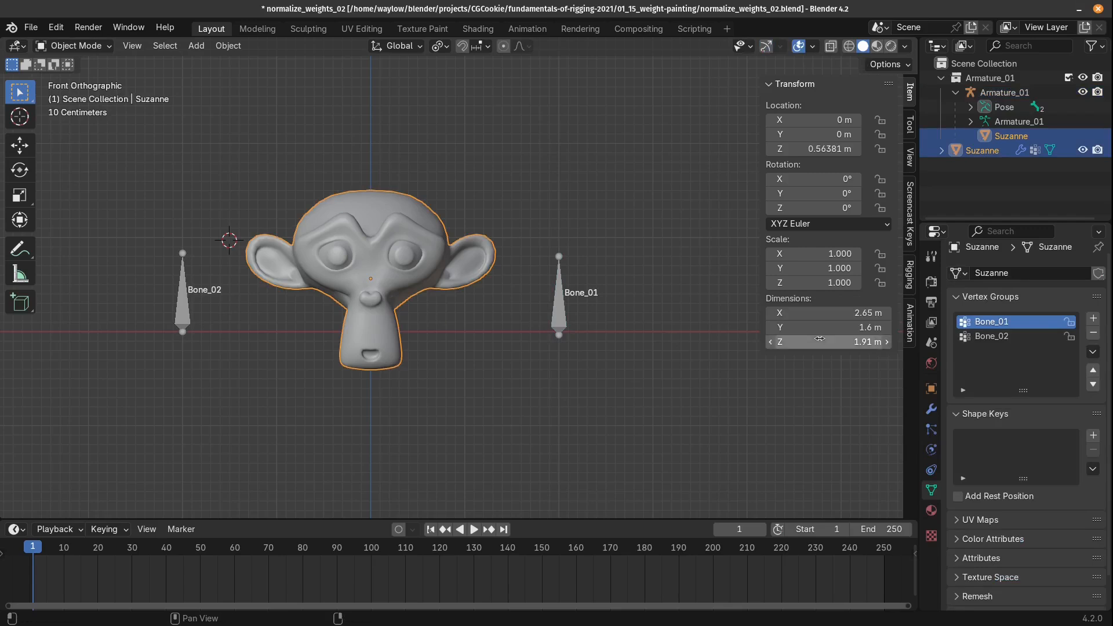
key("ctrl+Tab")
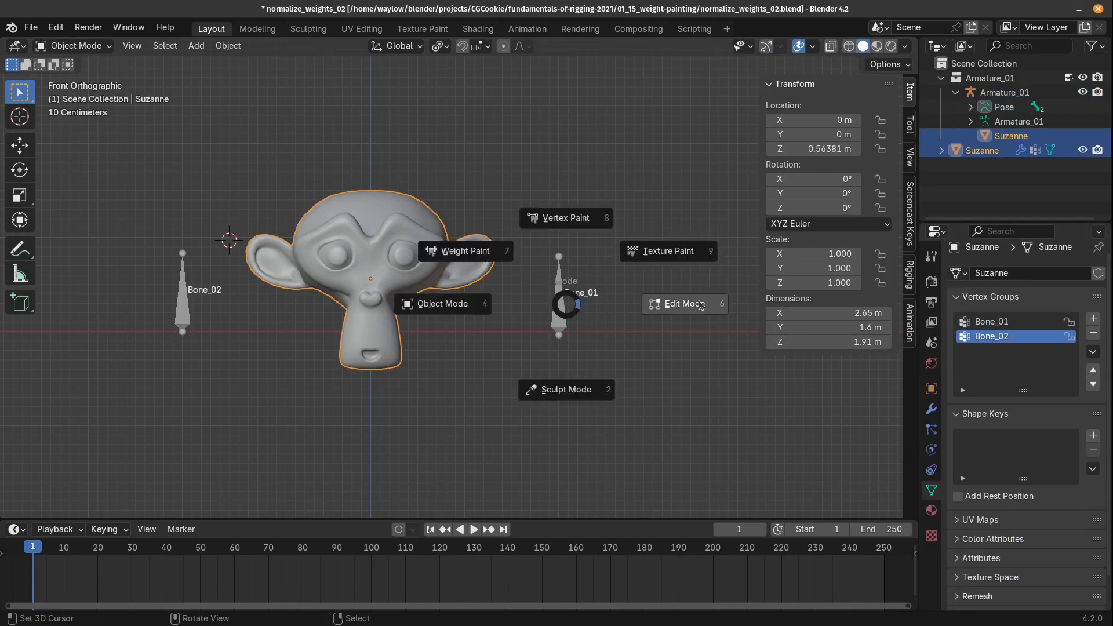
left_click(660, 303)
left_click(1024, 432)
type("0.9")
key("Return")
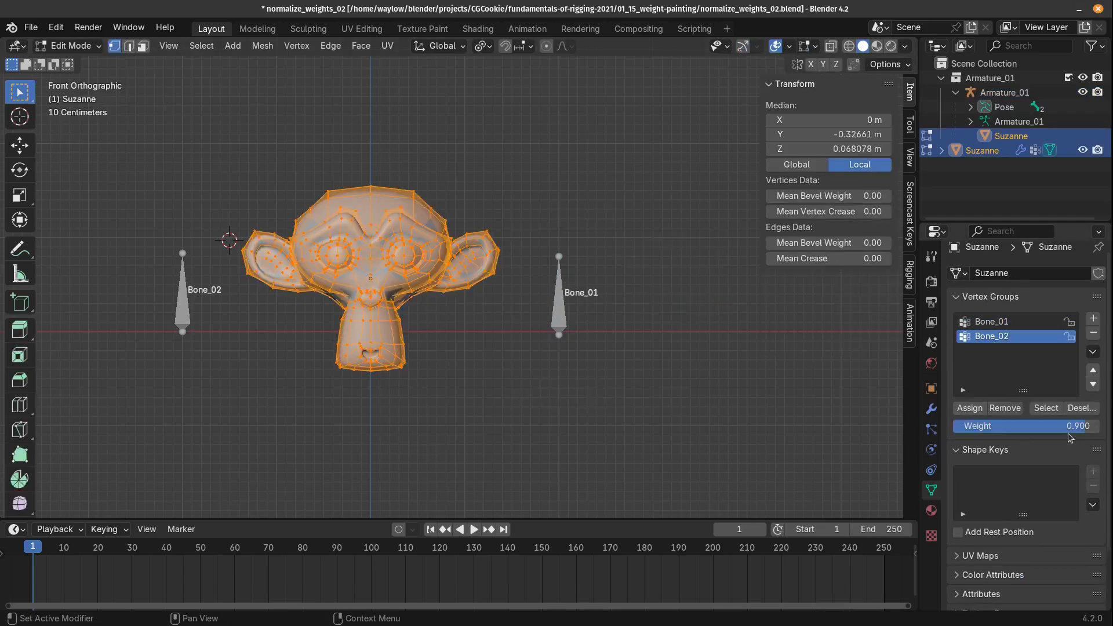
left_click(969, 408)
key("ctrl+Tab")
left_click(576, 486)
key("ctrl+Tab")
left_click(475, 485)
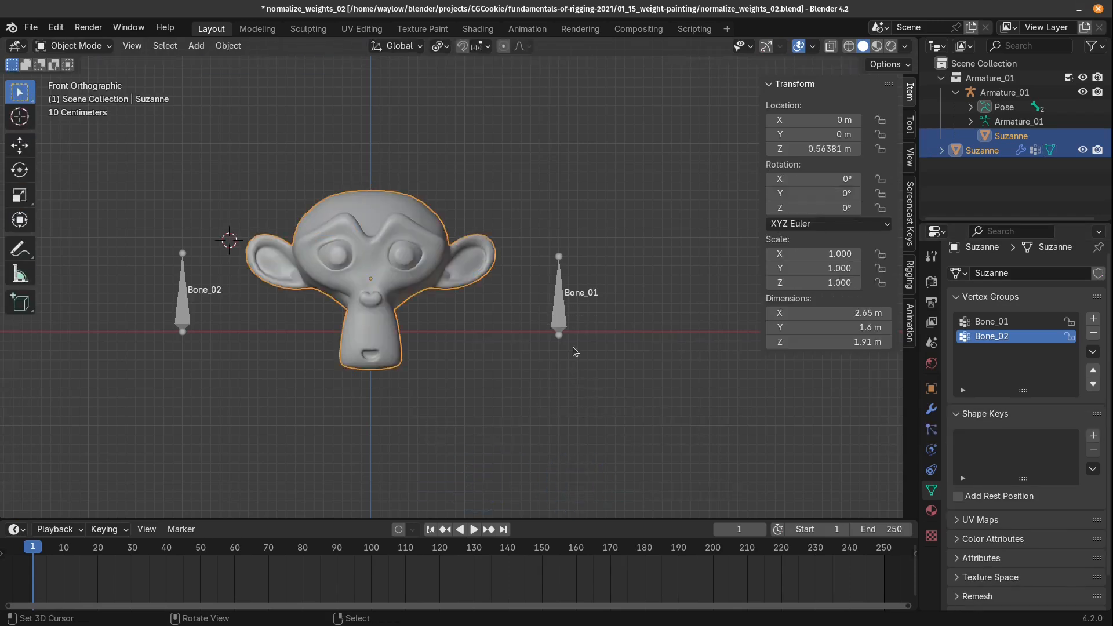
Compare how Bone_01 and Bone_02 pull Suzanne by moving each in Pose Mode, cancelling both moves
right_click(561, 329)
key("g")
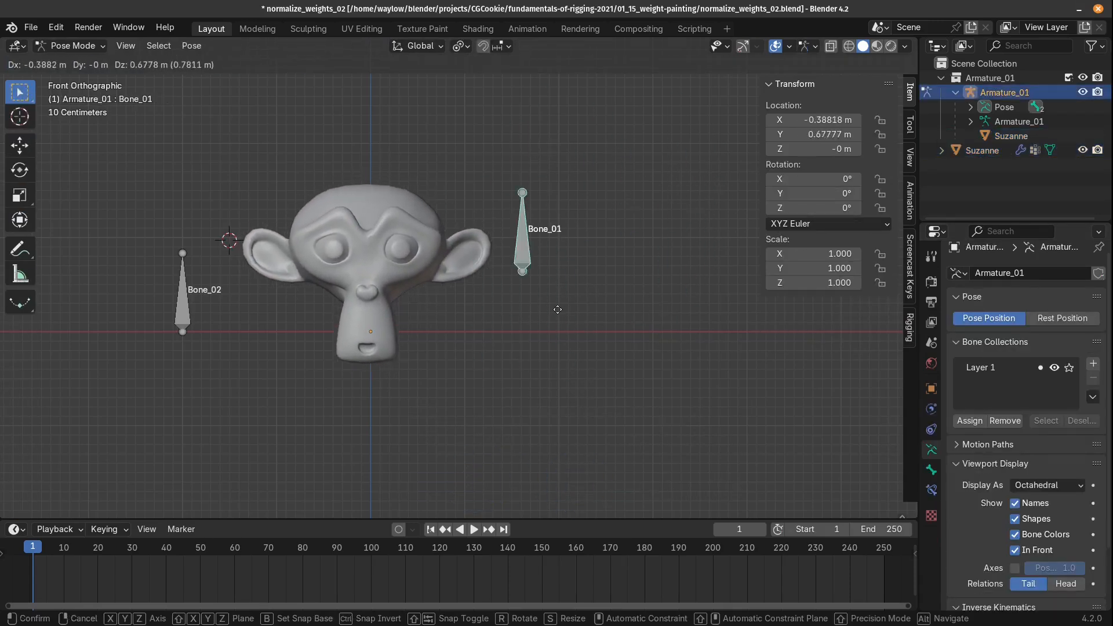
right_click(556, 309)
right_click(185, 284)
key("g")
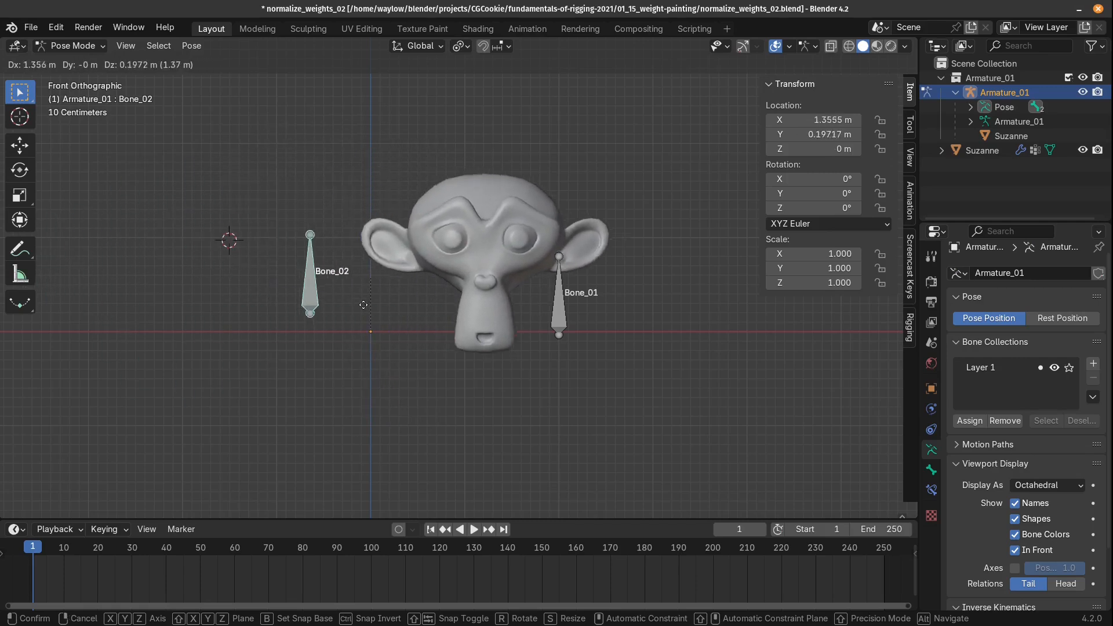
right_click(231, 330)
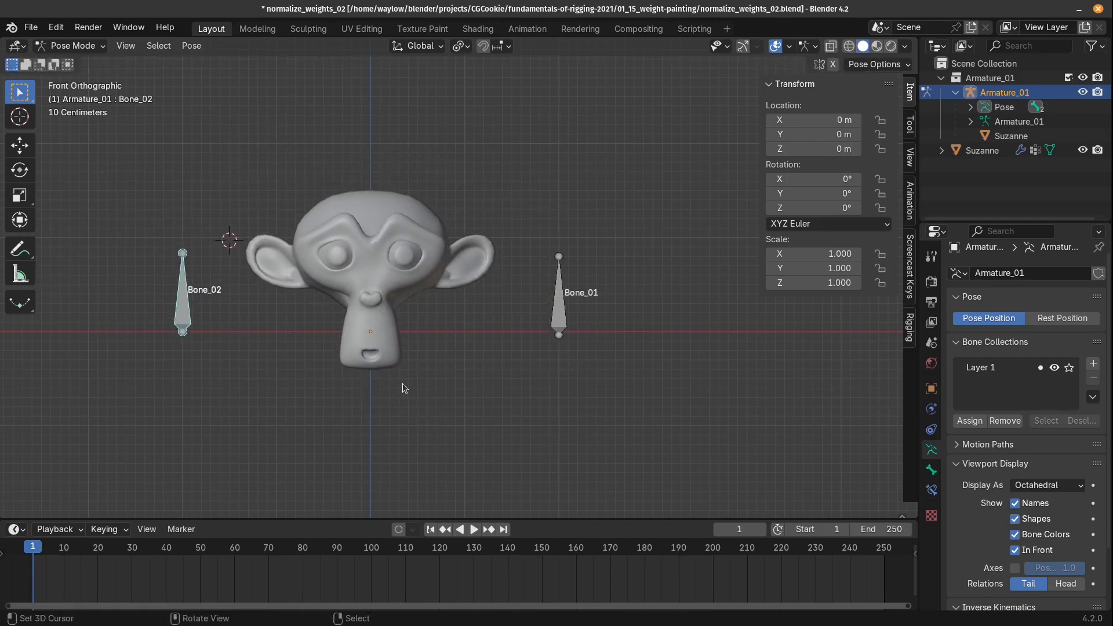